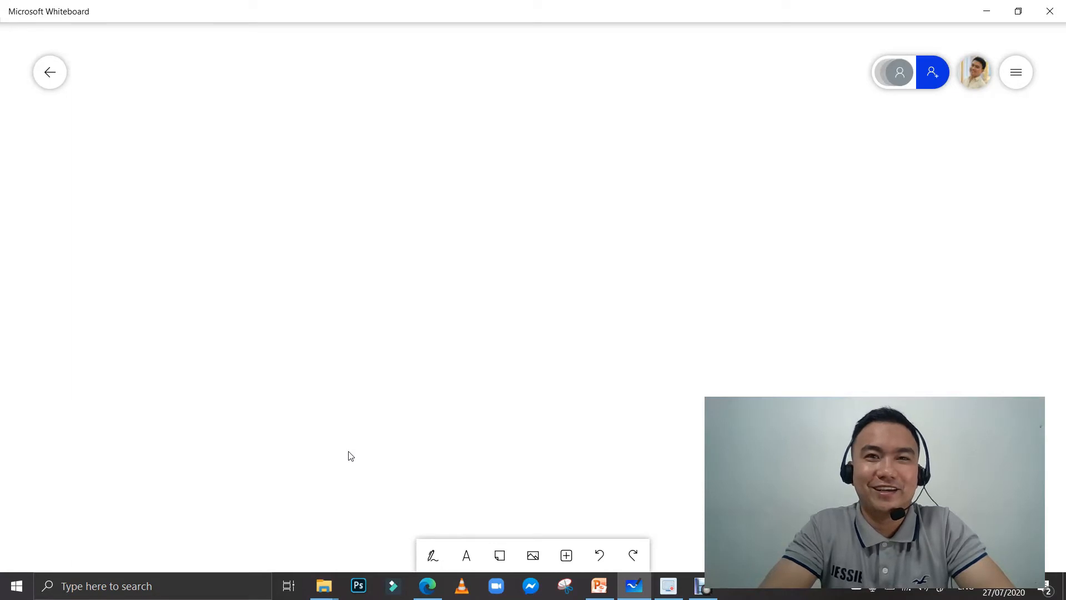
Turn on inking and set the rainbow pen to the thickest tip with the galaxy ink colour
left_click(432, 555)
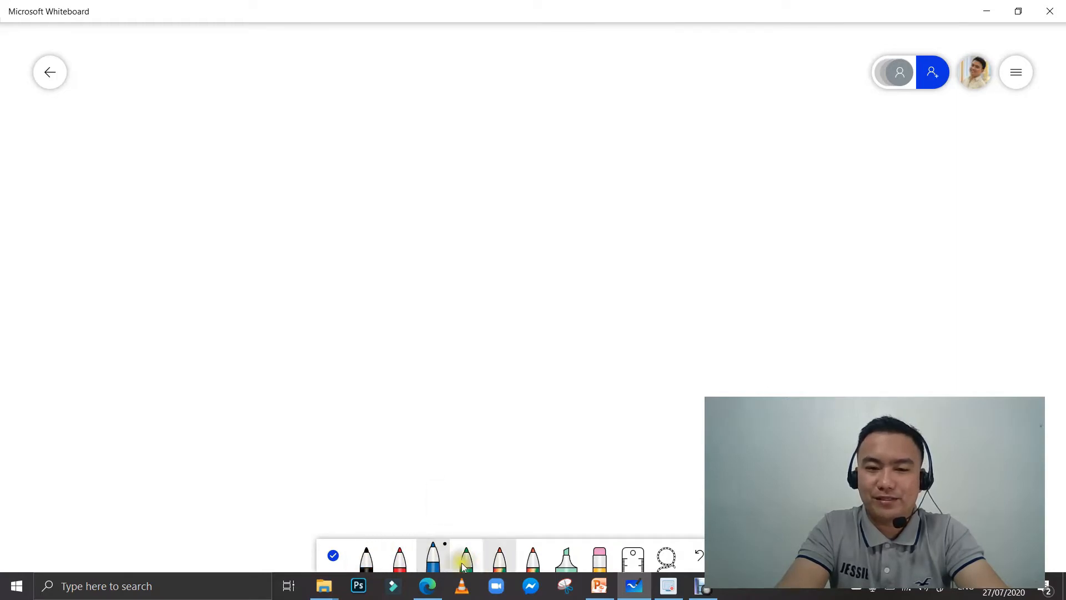
left_click(365, 559)
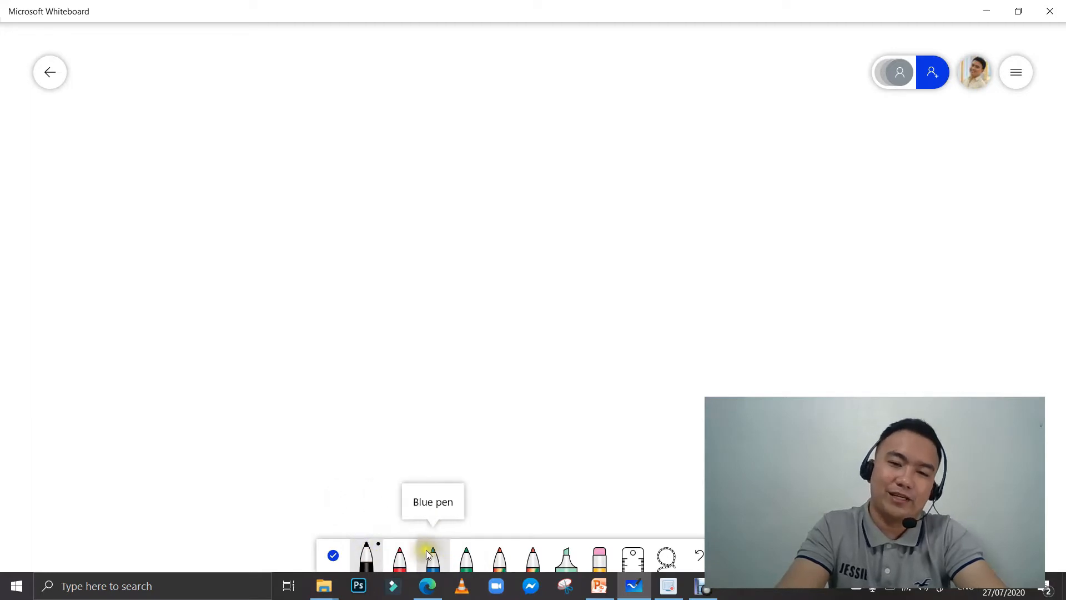
left_click(533, 561)
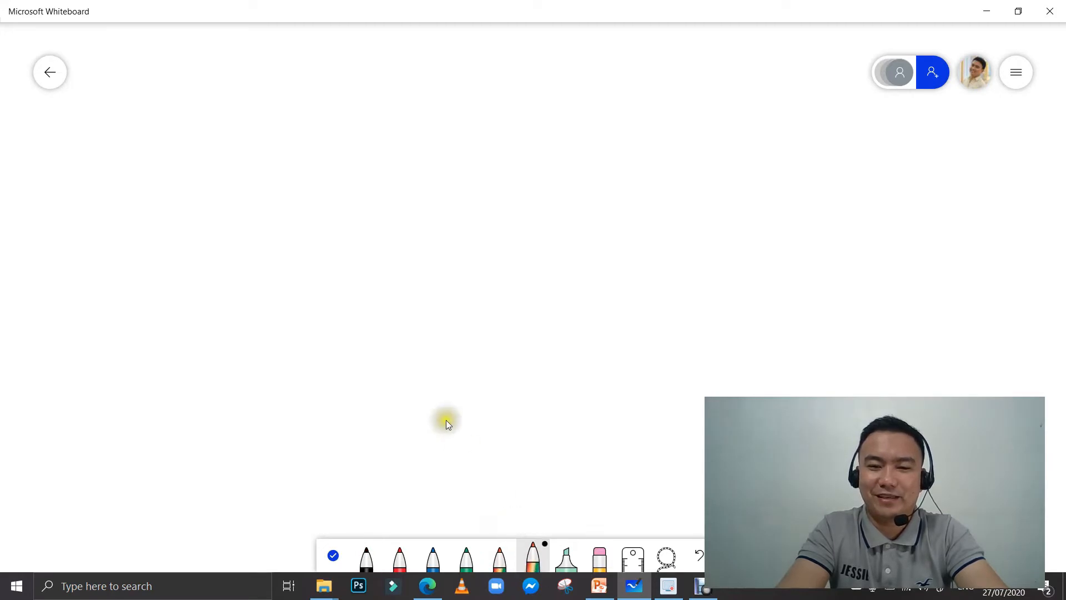
left_click(534, 548)
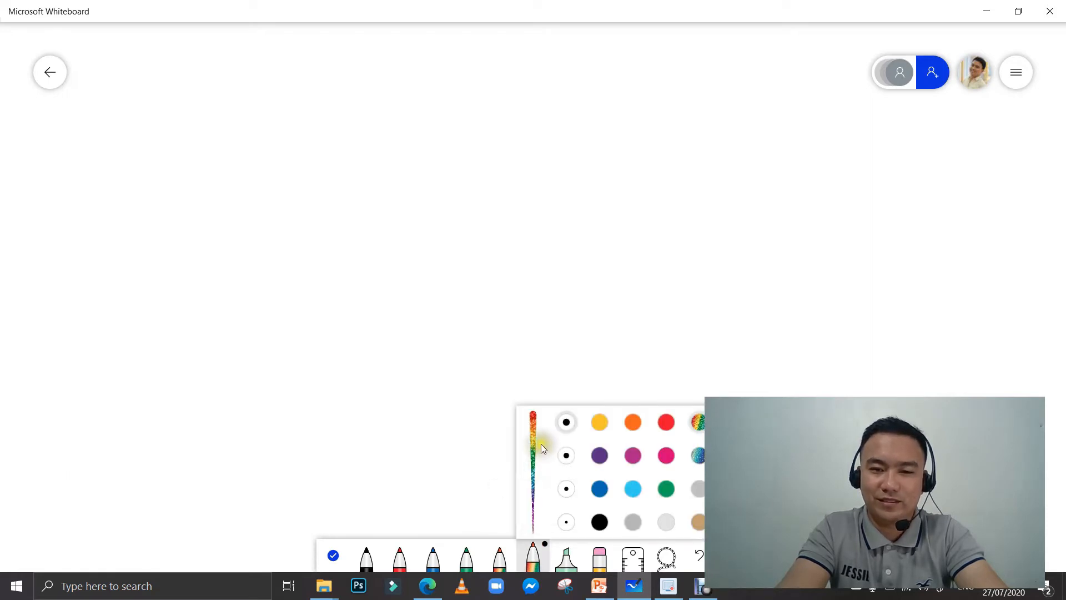
left_click(566, 423)
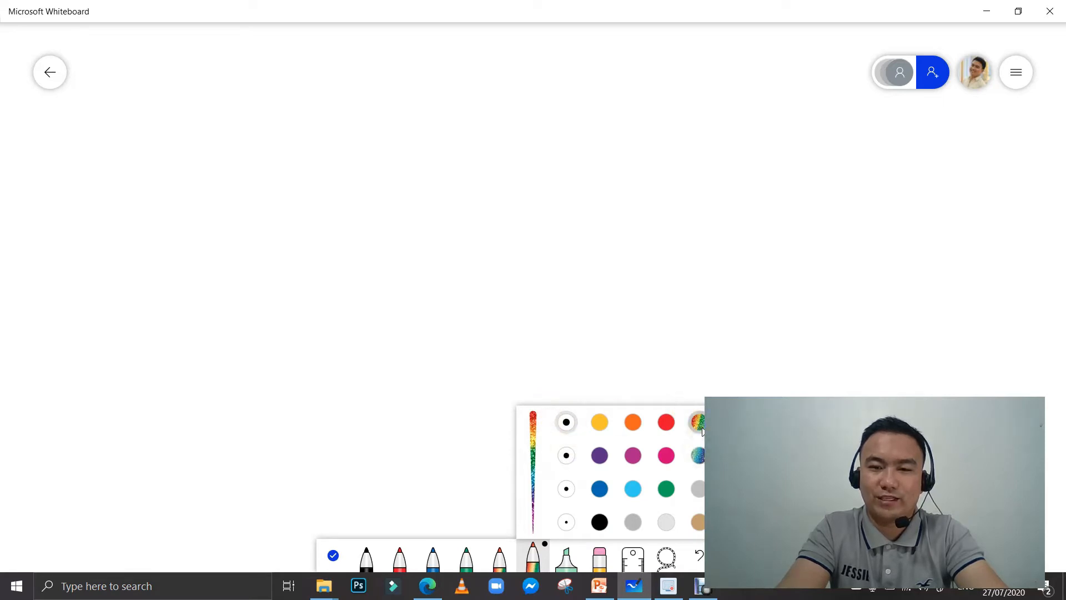
left_click(697, 453)
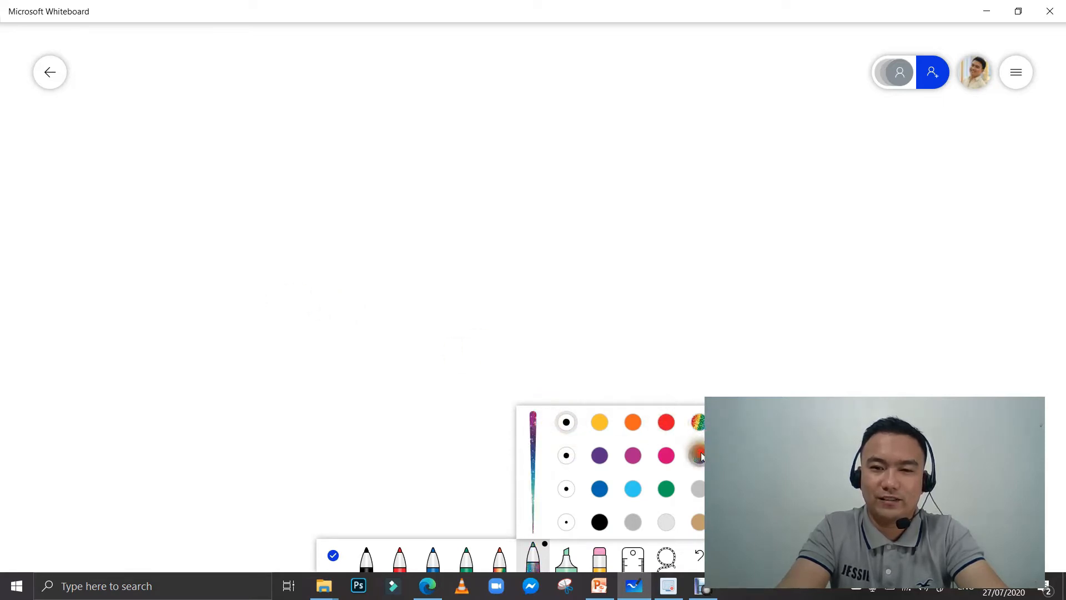
Draw a zigzag stroke across the middle of the canvas with the galaxy pen and erase it completely
mouse_move(247, 303)
left_mouse_down()
mouse_move(275, 265)
mouse_move(412, 323)
mouse_move(475, 377)
mouse_move(606, 362)
left_mouse_up()
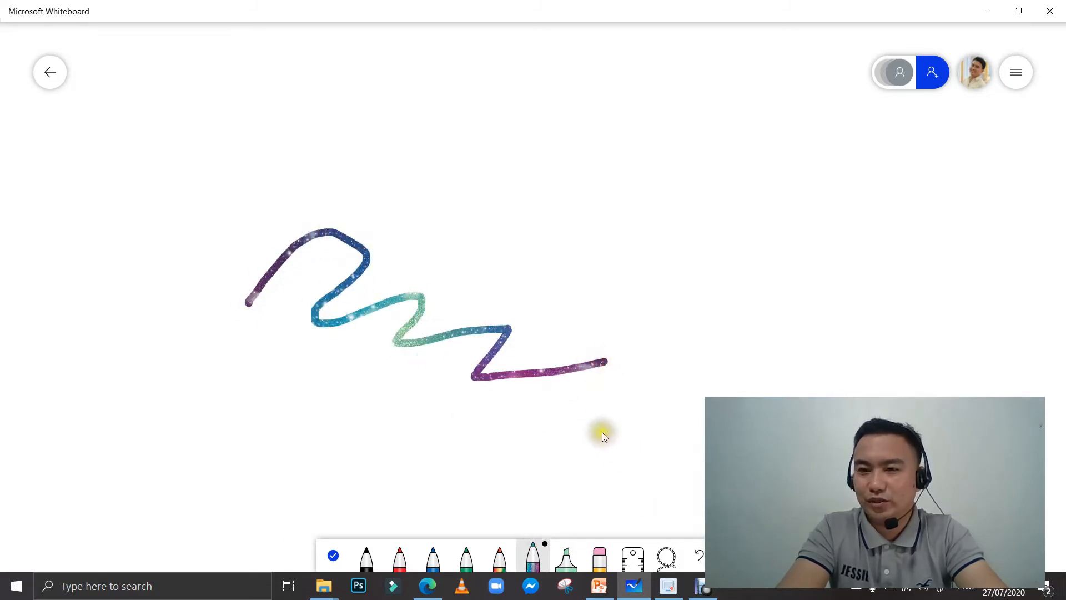
left_click(605, 561)
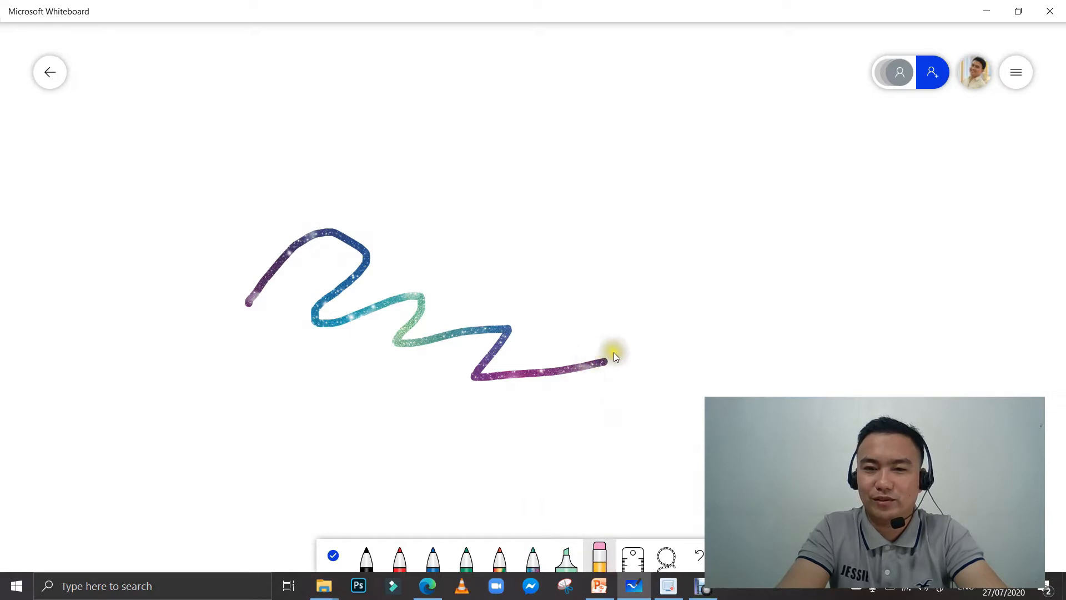
mouse_move(548, 381)
left_mouse_down()
mouse_move(369, 329)
mouse_move(349, 304)
mouse_move(362, 249)
mouse_move(242, 288)
mouse_move(249, 301)
left_mouse_up()
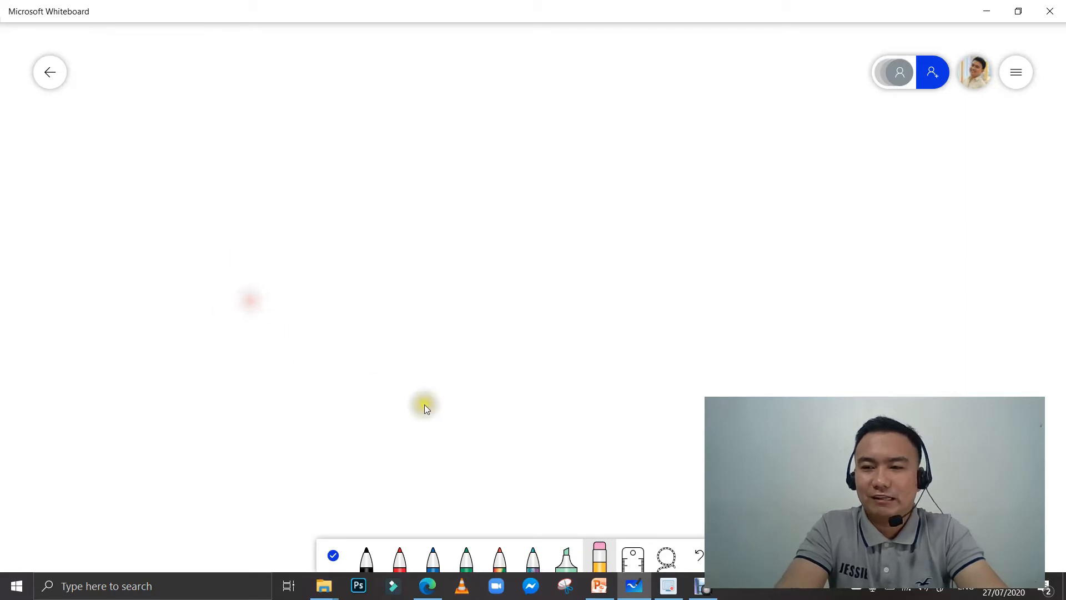
Draw several roughly horizontal lines below the canvas centre with the green highlighter
left_click(572, 563)
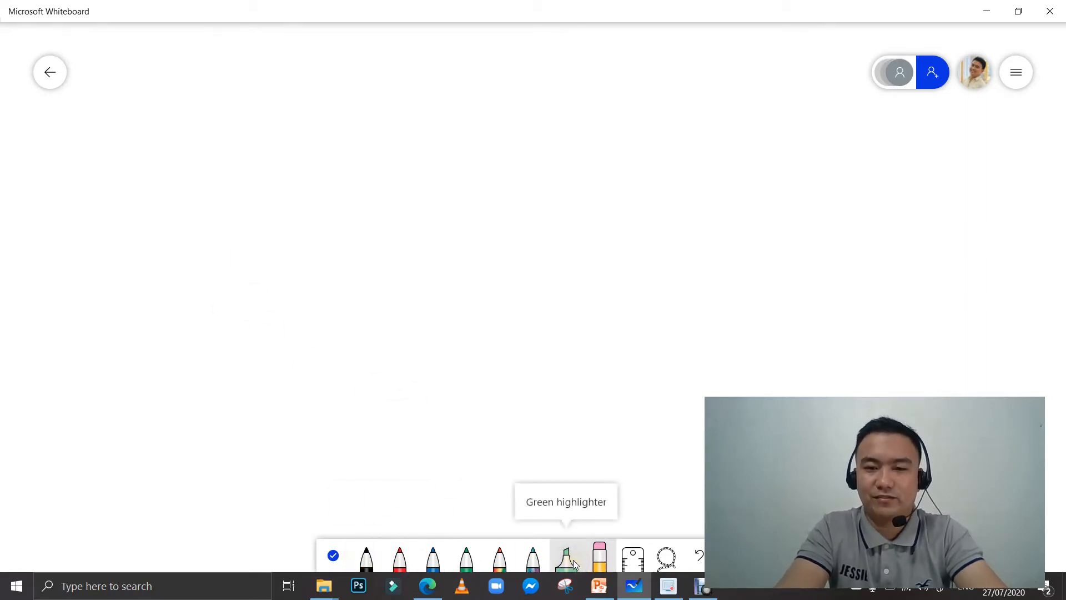
left_click_drag(369, 335, 537, 354)
mouse_move(385, 357)
left_mouse_down()
mouse_move(534, 374)
mouse_move(511, 375)
left_mouse_up()
left_click_drag(409, 381, 509, 381)
left_click_drag(435, 404, 554, 401)
left_click_drag(410, 423, 531, 420)
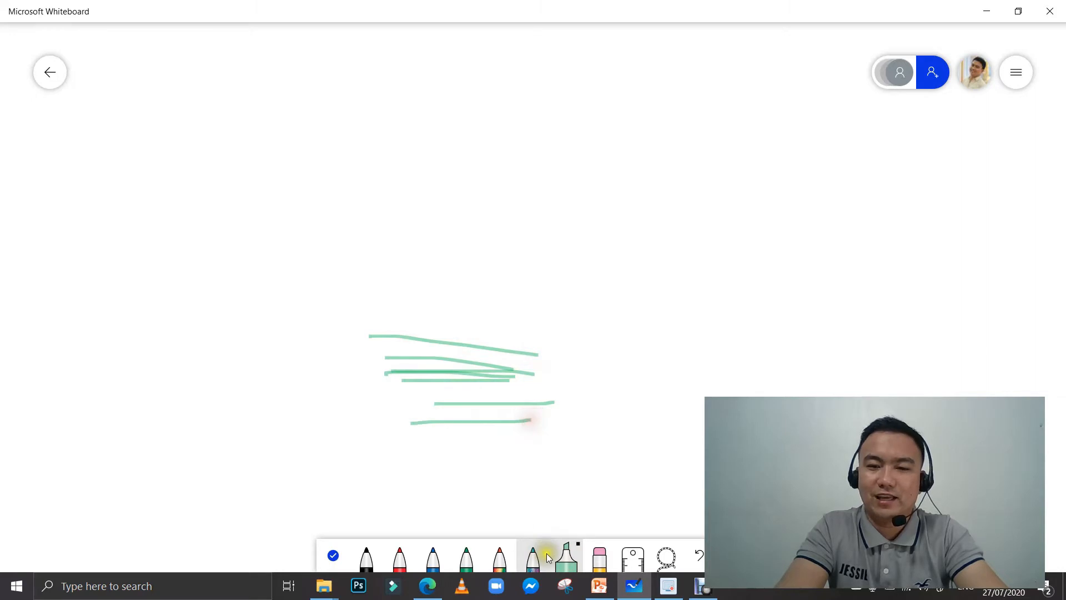
Erase the right-hand ends of the green highlighter lines, leaving the rest of the strokes in place
left_click(667, 565)
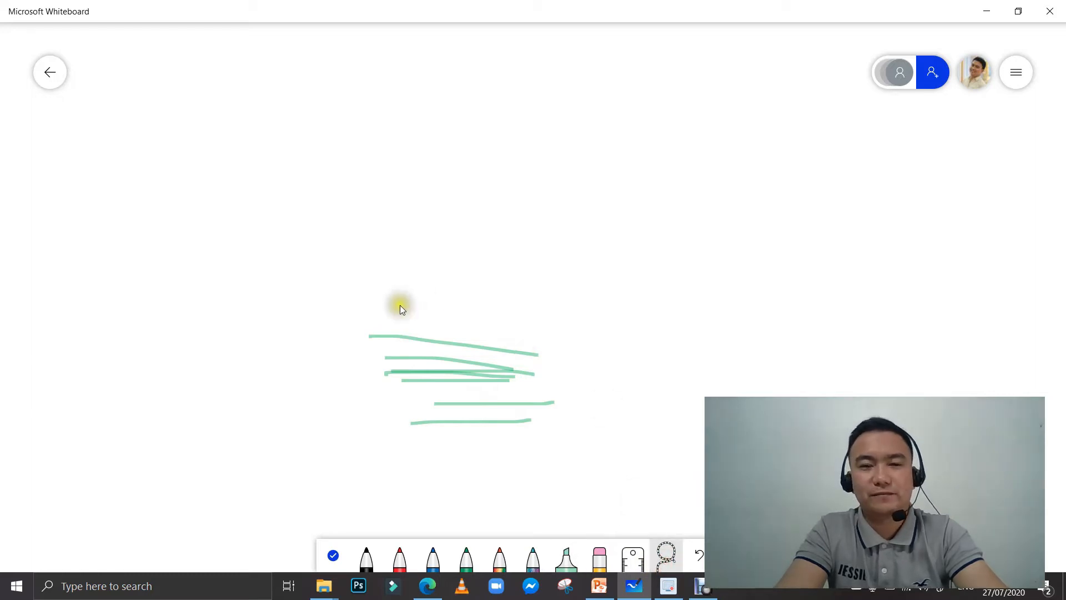
mouse_move(375, 309)
left_mouse_down()
mouse_move(347, 331)
mouse_move(466, 290)
mouse_move(528, 328)
left_mouse_up()
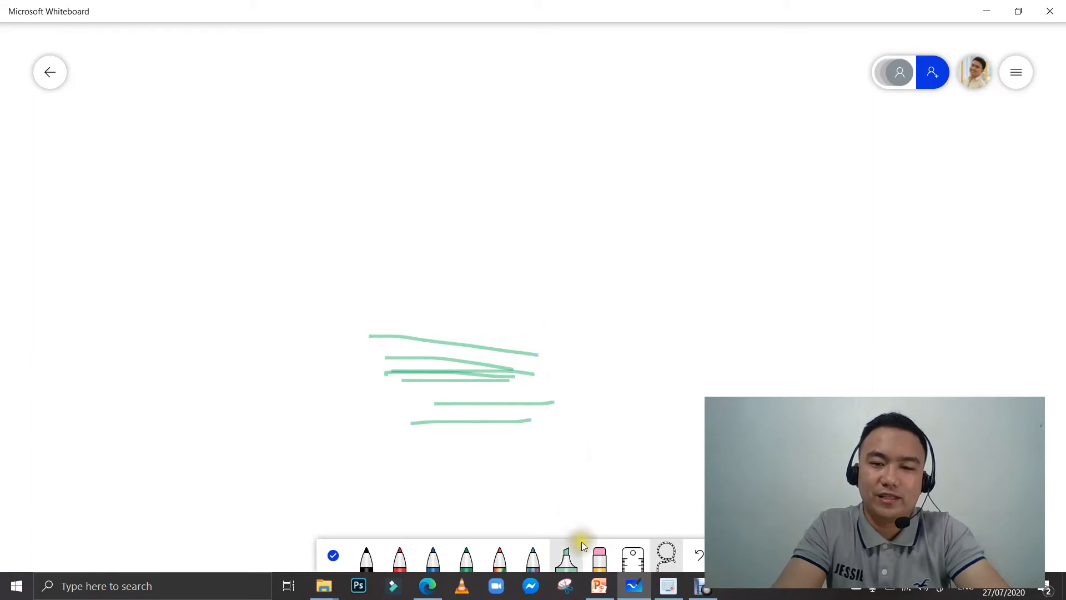
left_click(600, 556)
left_click(551, 410)
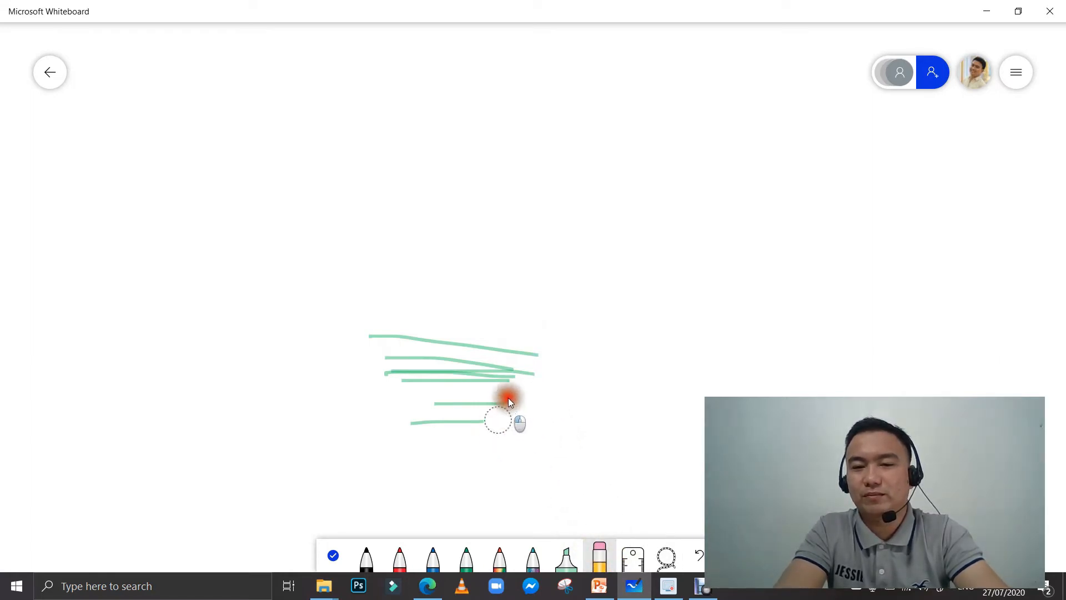
left_click_drag(508, 397, 463, 434)
left_click_drag(552, 366, 496, 401)
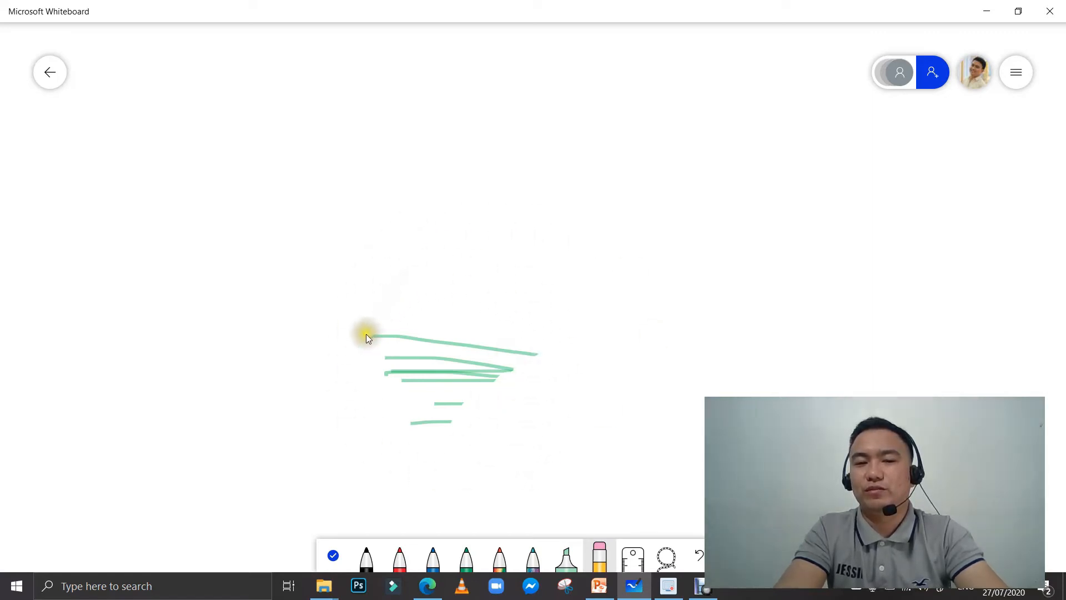
Lasso-select all the remaining green highlighter lines and delete them
left_click(667, 560)
mouse_move(362, 303)
left_mouse_down()
mouse_move(357, 312)
mouse_move(453, 429)
mouse_move(597, 476)
left_mouse_up()
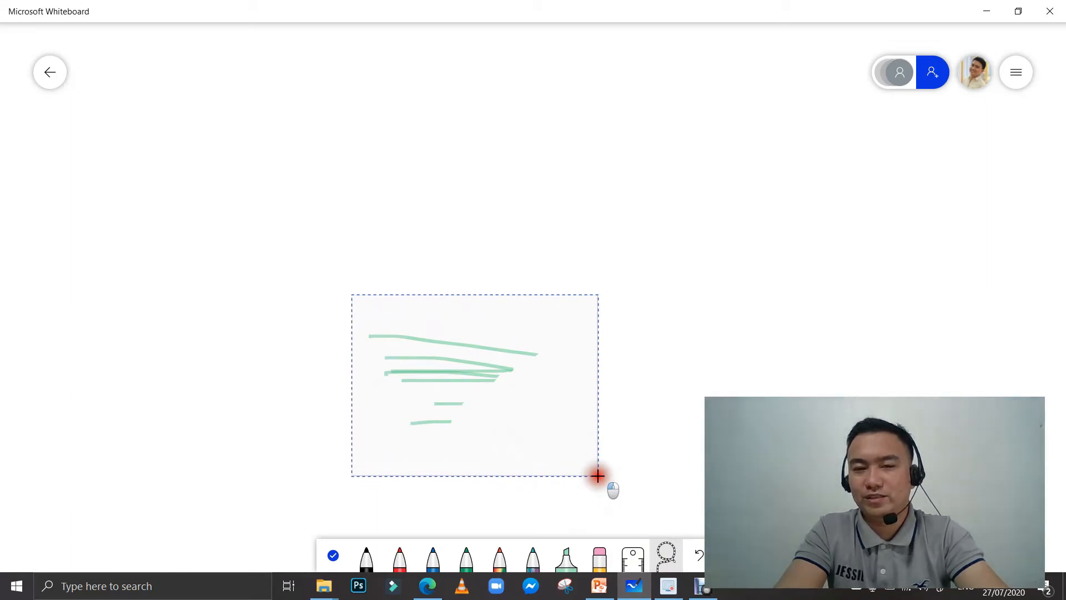
left_click_drag(597, 476, 597, 476)
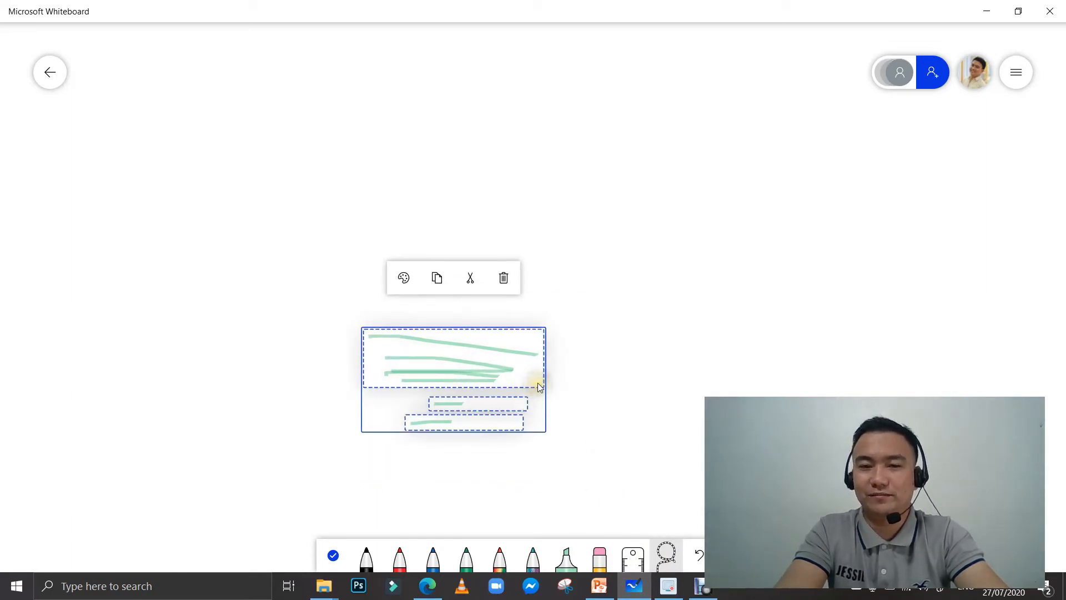
key("Delete")
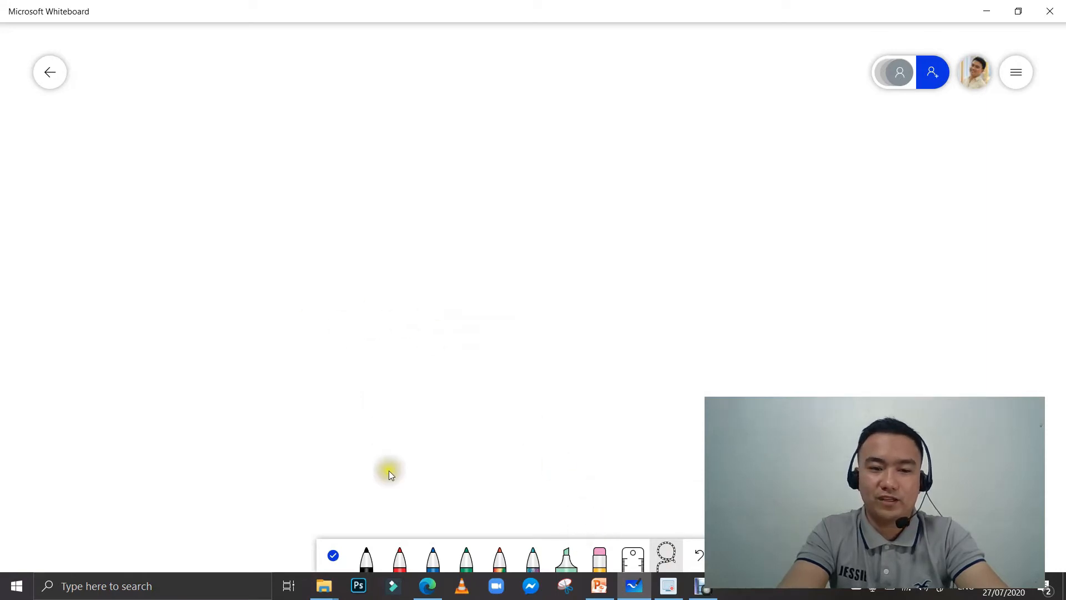
Handwrite a short first name on the empty canvas with the black pen
left_click(369, 551)
left_click_drag(259, 221, 309, 218)
mouse_move(284, 221)
left_mouse_down()
mouse_move(281, 263)
mouse_move(321, 248)
left_mouse_up()
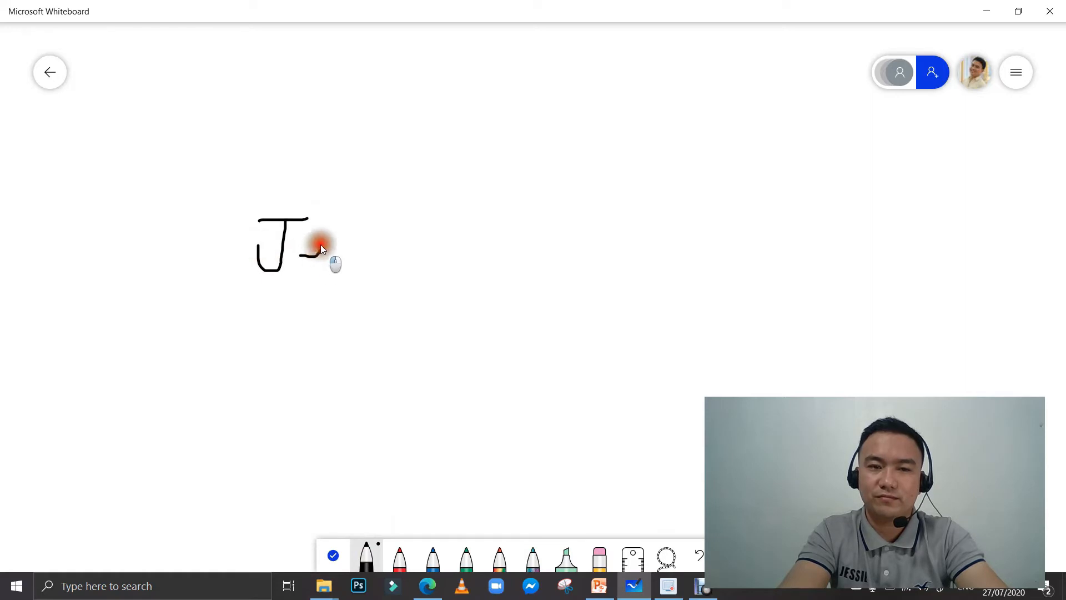
mouse_move(386, 243)
left_mouse_down()
mouse_move(360, 246)
mouse_move(358, 272)
left_mouse_up()
Lasso-select only the last letter of the handwritten name and change its ink colour to red
left_click(674, 564)
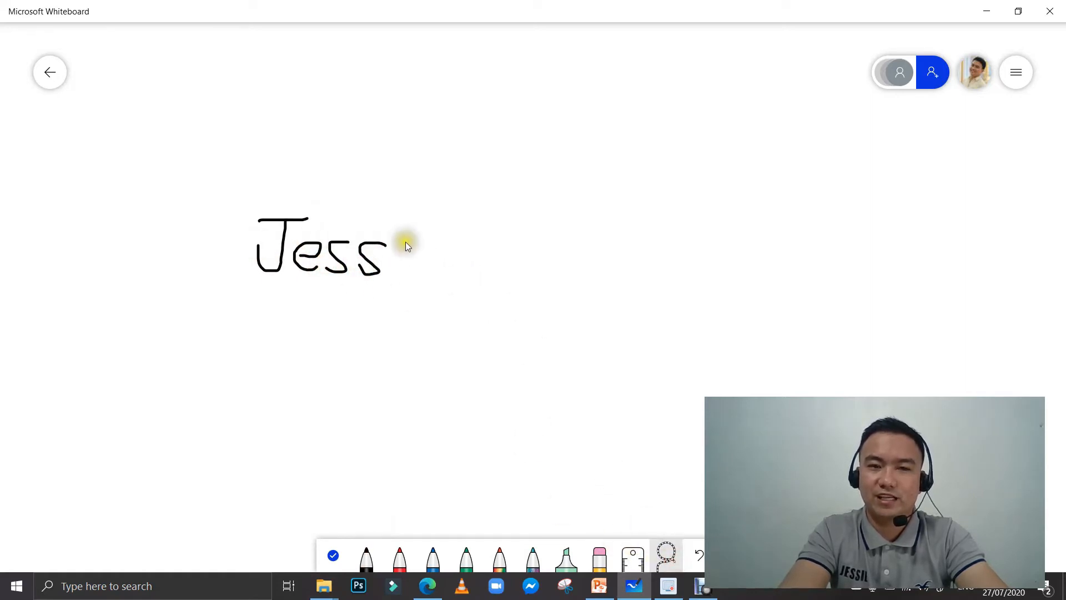
mouse_move(373, 219)
left_mouse_down()
mouse_move(354, 257)
mouse_move(428, 278)
mouse_move(452, 269)
left_mouse_up()
mouse_move(357, 214)
left_mouse_down()
mouse_move(369, 266)
mouse_move(410, 297)
left_mouse_up()
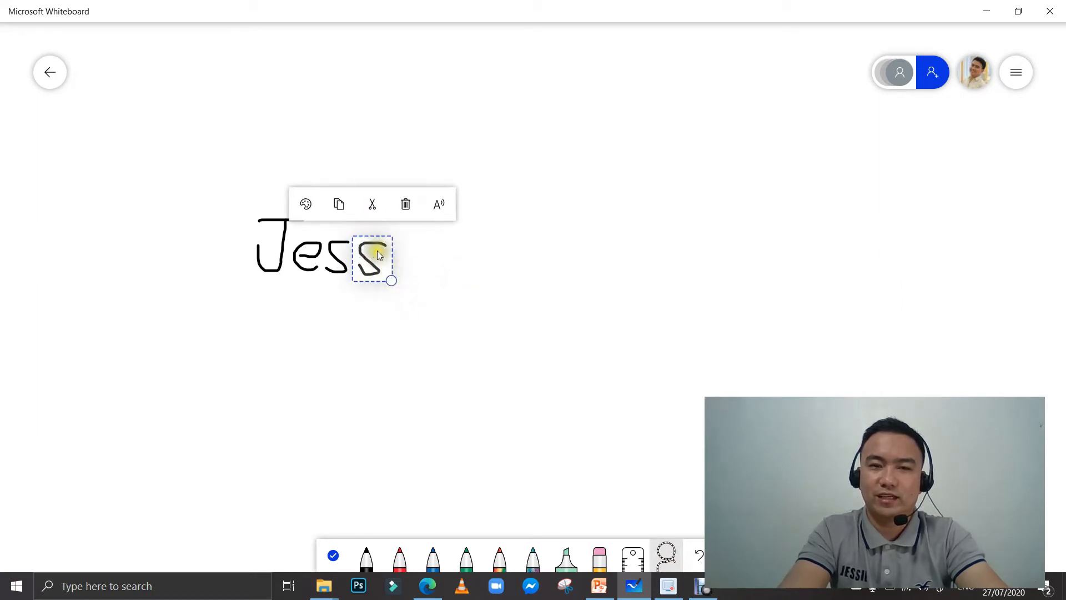
left_click(306, 205)
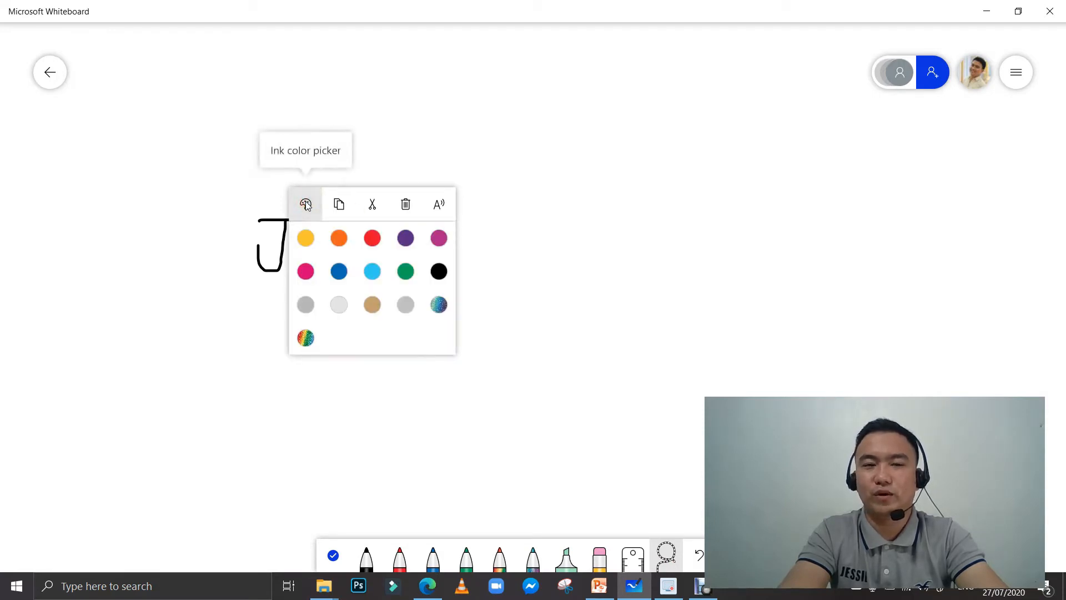
left_click(306, 204)
left_click(306, 204)
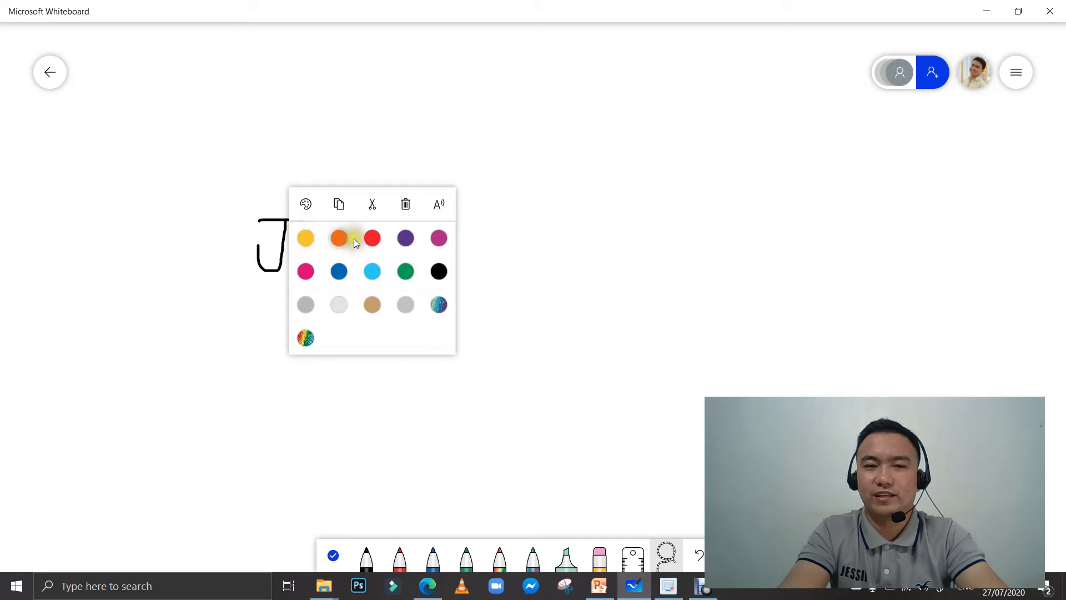
left_click(376, 237)
left_click(512, 263)
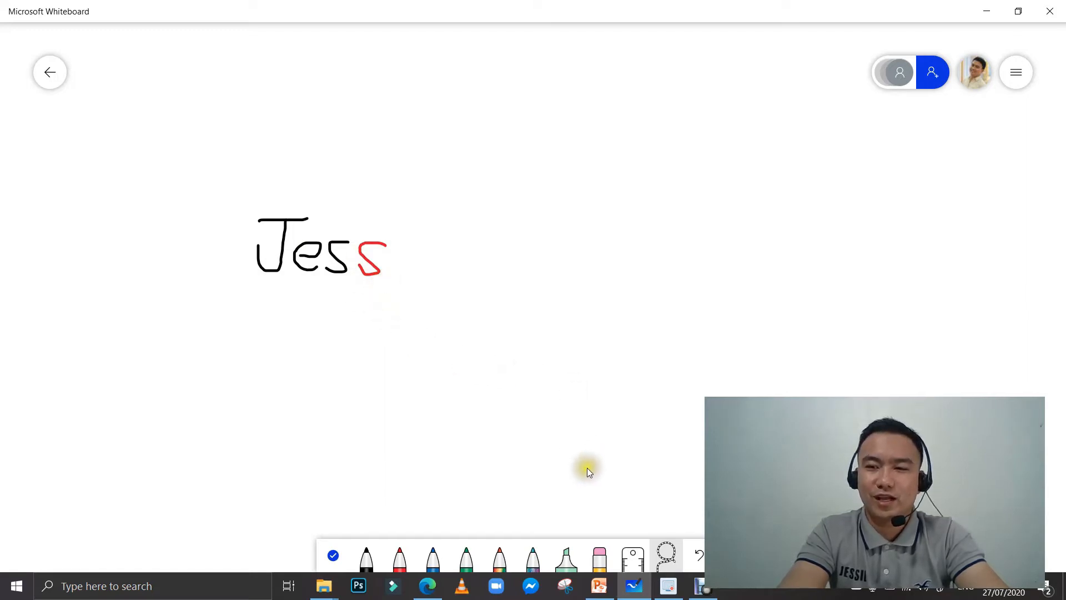
Show the ruler on the canvas and delete the whole handwritten name with a lasso selection
left_click(634, 557)
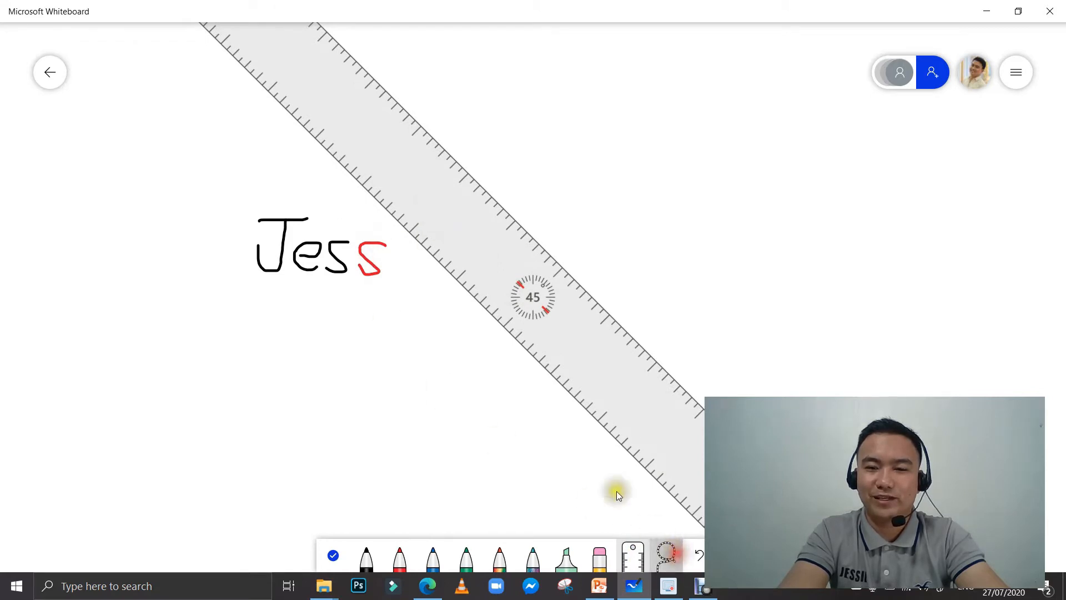
mouse_move(324, 182)
left_mouse_down()
mouse_move(238, 257)
mouse_move(350, 368)
mouse_move(401, 383)
left_mouse_up()
left_click_drag(424, 314, 244, 212)
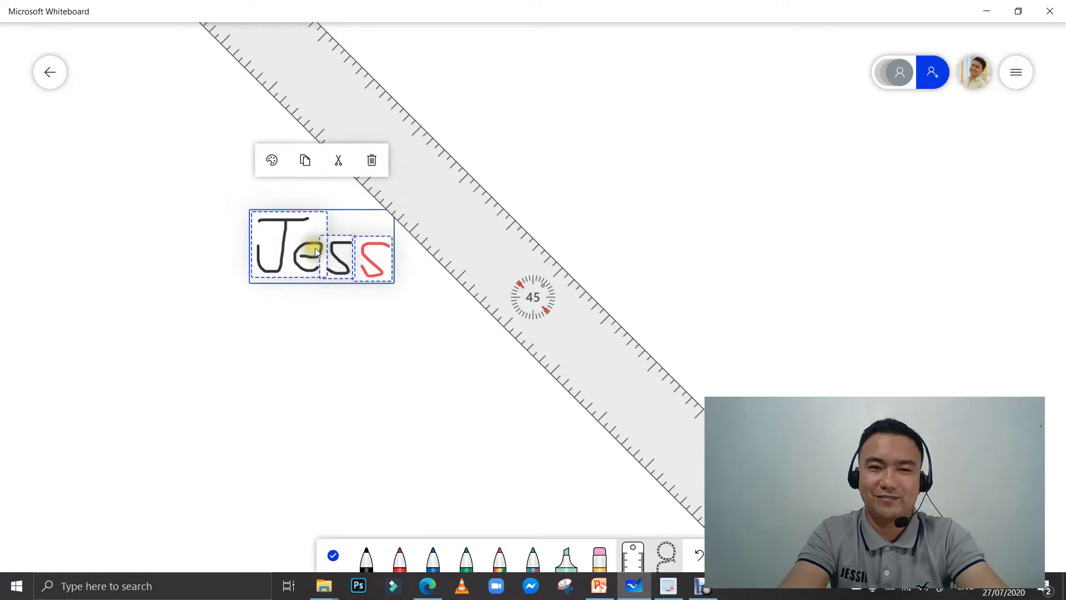
key("Delete")
Reposition the ruler across the middle of the canvas and rotate it to an angle of 31 degrees
left_click_drag(390, 198, 552, 343)
scroll(526, 337, "down", 20)
scroll(528, 341, "up", 1)
scroll(527, 341, "down", 4)
scroll(527, 341, "up", 3)
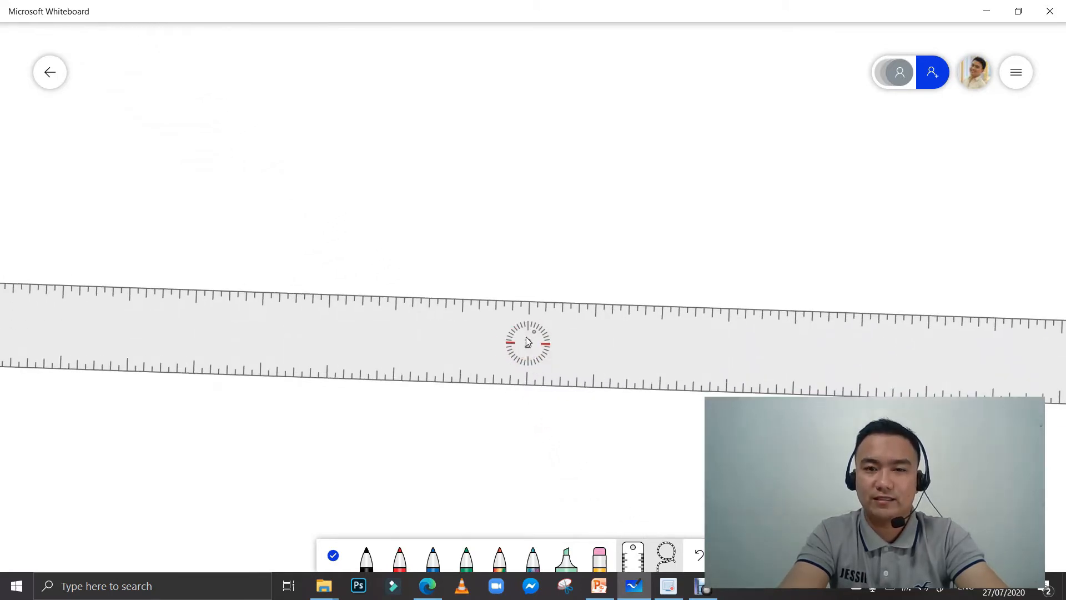
scroll(527, 341, "down", 12)
scroll(527, 341, "down", 8)
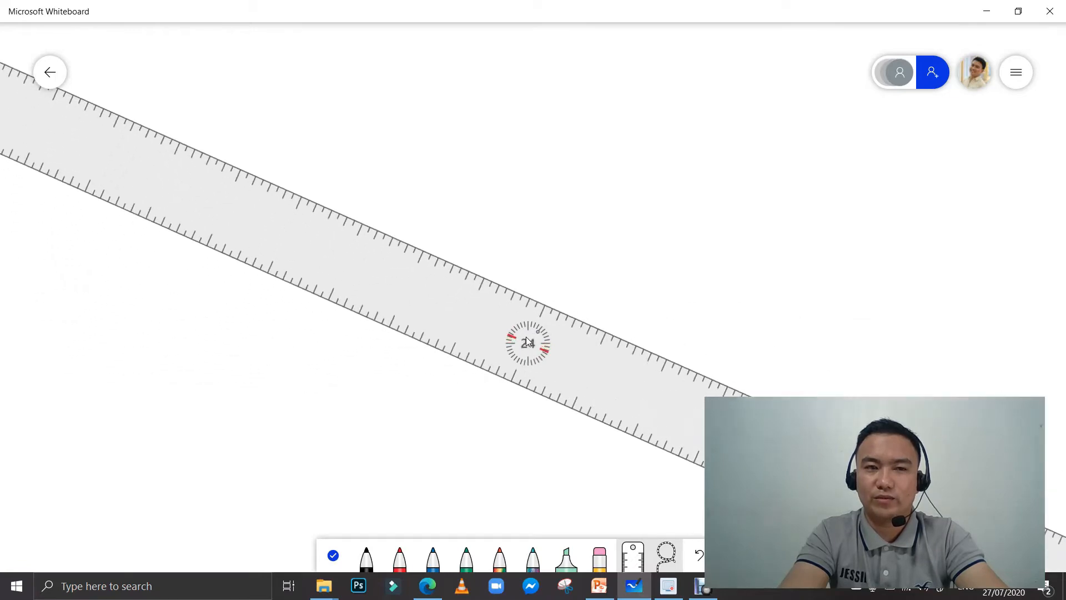
left_click(418, 305)
left_click_drag(418, 306, 398, 305)
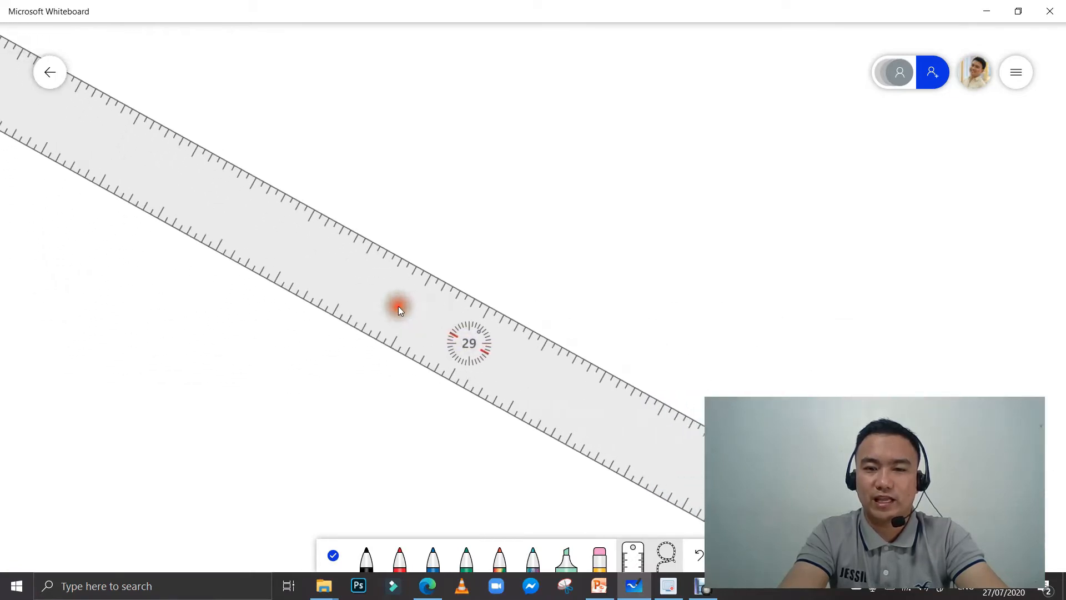
scroll(381, 302, "down", 3)
scroll(381, 302, "up", 5)
scroll(381, 302, "down", 4)
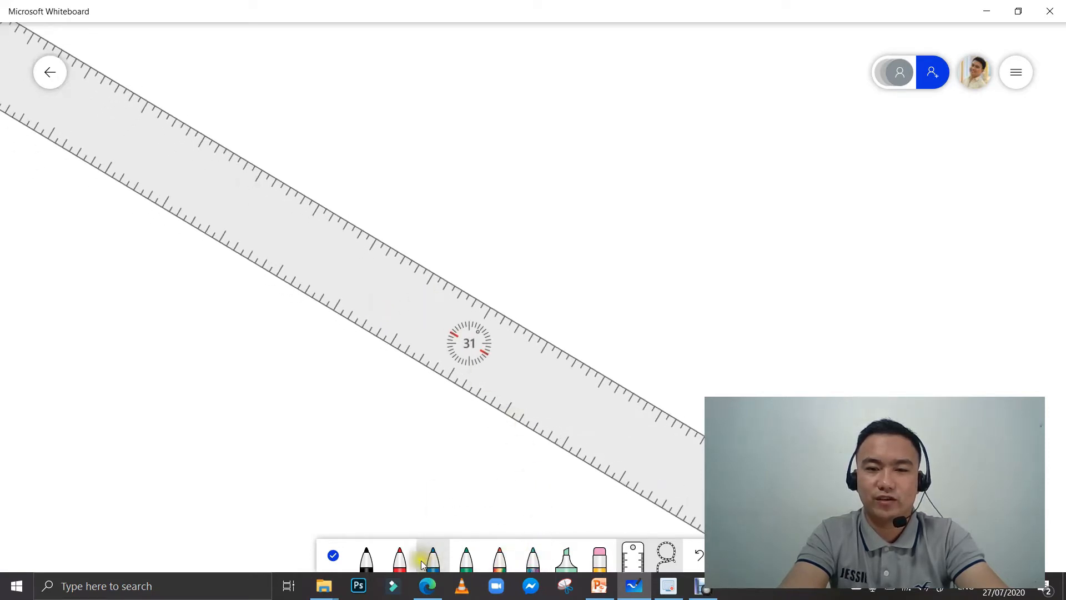
Draw two parallel straight lines with the black pen along the ruler's upper edge, shifting the ruler down-left between them
left_click(365, 562)
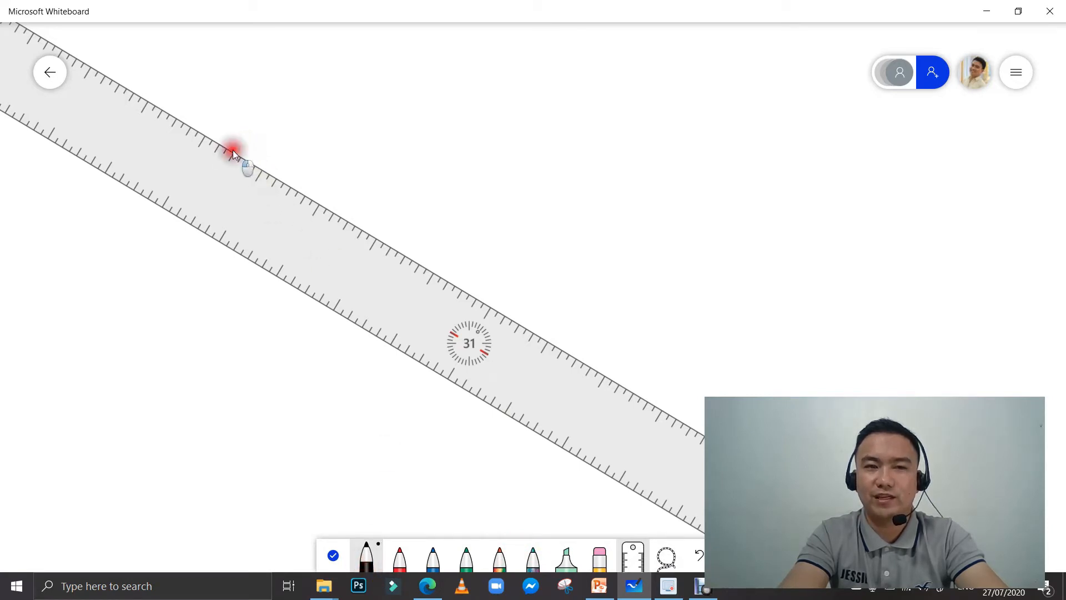
left_click_drag(232, 150, 624, 424)
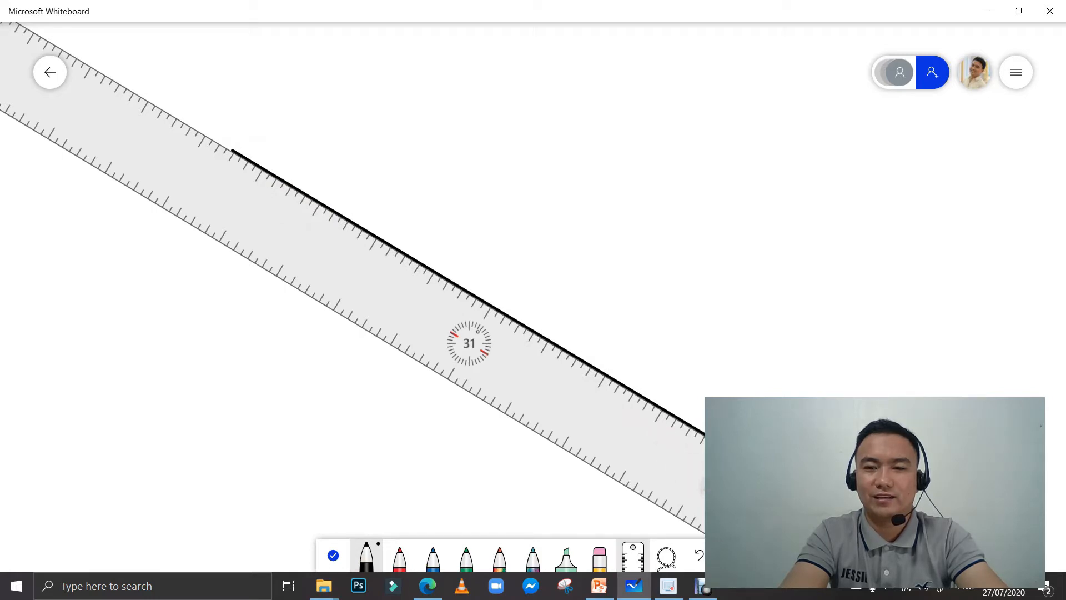
mouse_move(411, 304)
left_mouse_down()
mouse_move(360, 388)
mouse_move(373, 266)
mouse_move(385, 269)
mouse_move(373, 306)
mouse_move(446, 204)
mouse_move(385, 335)
left_mouse_up()
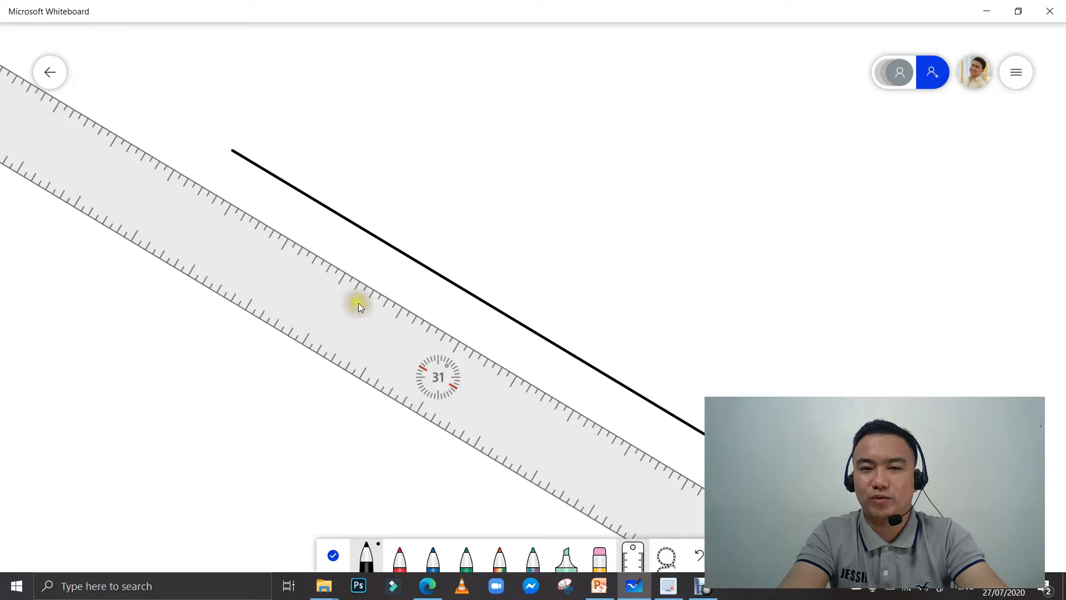
mouse_move(206, 186)
left_mouse_down()
mouse_move(524, 427)
mouse_move(663, 508)
mouse_move(586, 411)
mouse_move(598, 421)
mouse_move(571, 406)
mouse_move(702, 491)
left_mouse_up()
Move the ruler away from the two black lines and rotate it to 19 degrees
left_click_drag(614, 468, 558, 515)
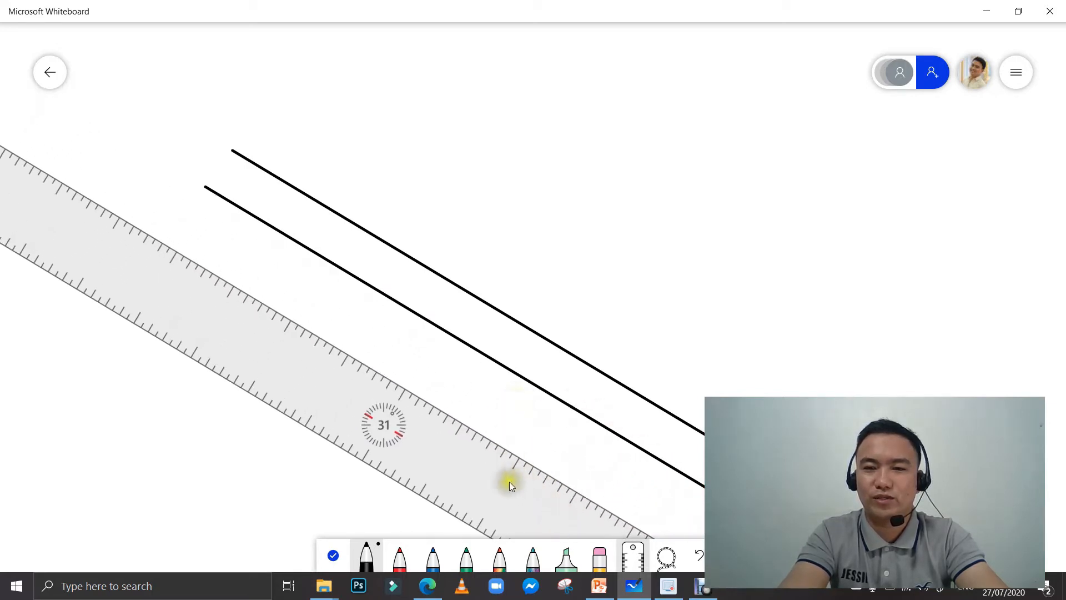
left_click_drag(513, 487, 517, 464)
mouse_move(559, 515)
left_mouse_down()
mouse_move(581, 499)
mouse_move(568, 497)
left_mouse_up()
scroll(472, 462, "up", 8)
scroll(471, 461, "down", 20)
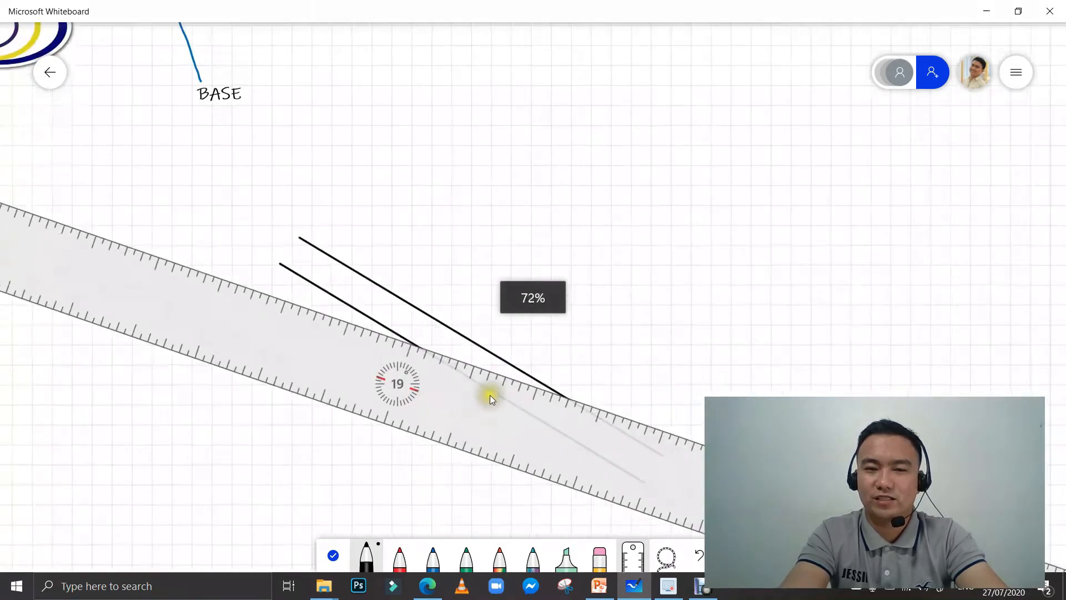
Rotate the ruler to a nearly horizontal angle of 1 degree across the two parallel black lines
scroll(470, 405, "down", 13)
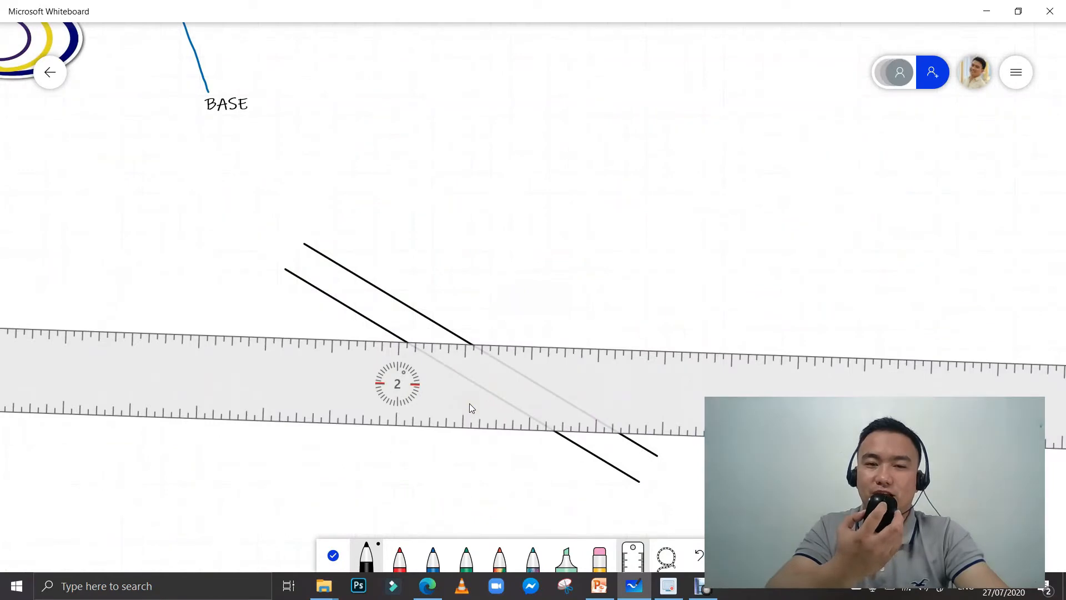
scroll(470, 409, "up", 5)
scroll(470, 409, "down", 12)
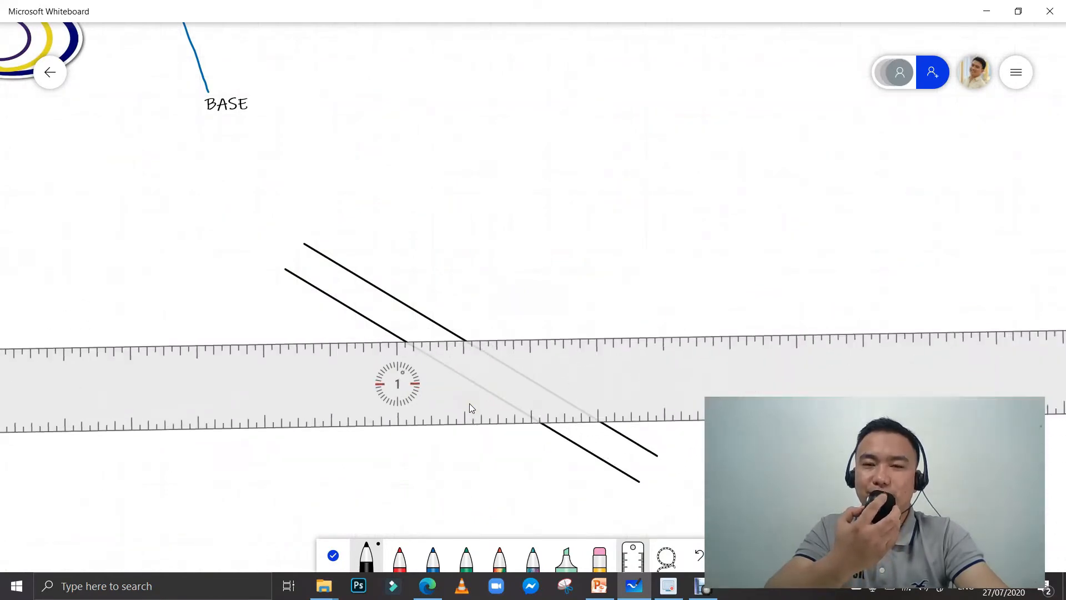
scroll(469, 408, "up", 1)
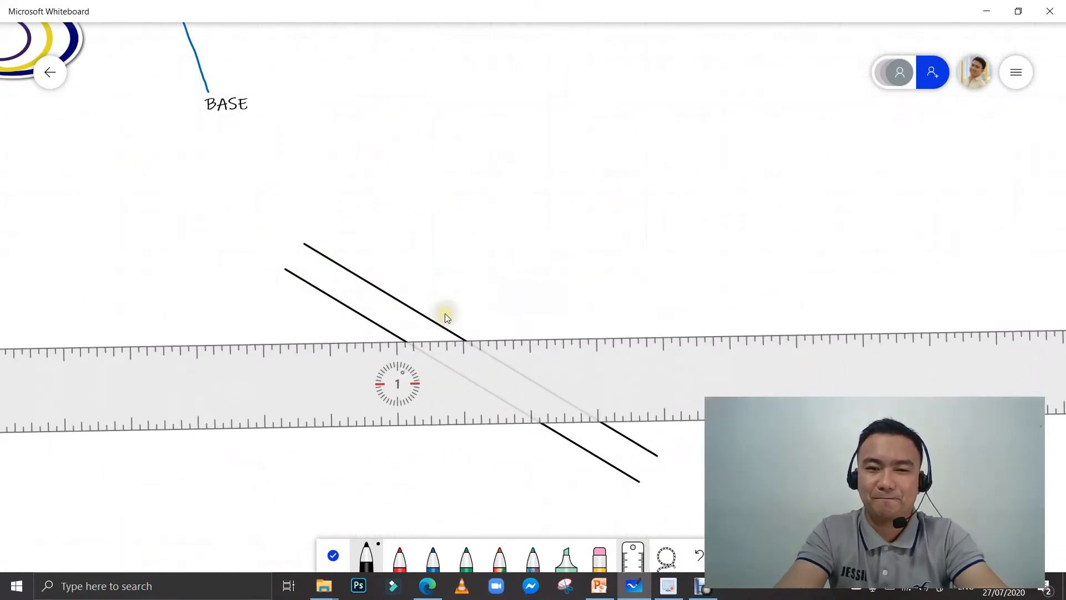
Draw a nearly horizontal black line along the ruler's upper edge, crossing both parallel lines, and hide the ruler
scroll(445, 314, "up", 5)
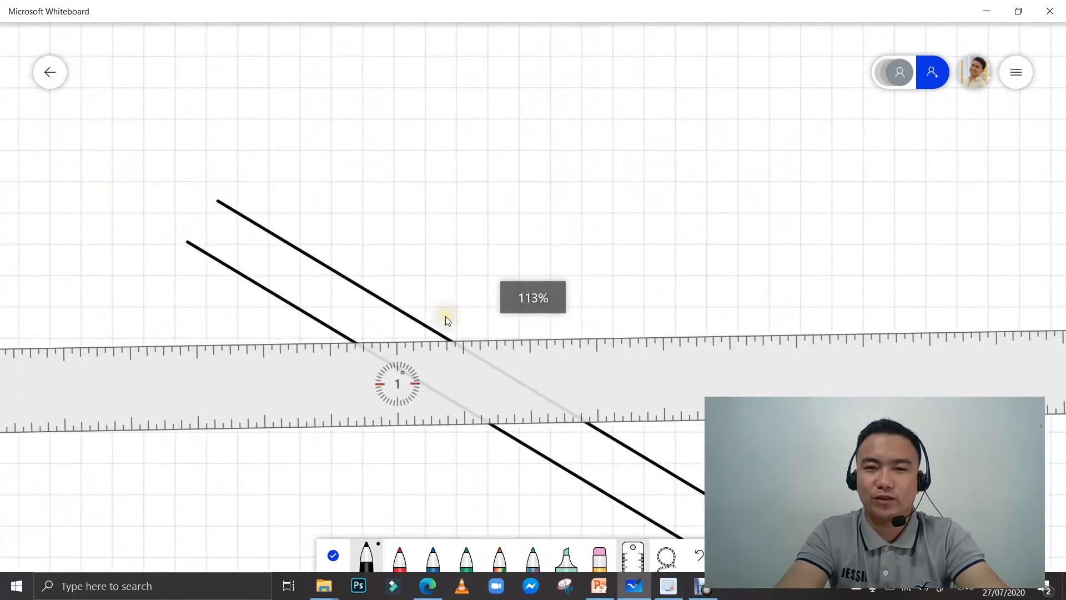
scroll(447, 317, "up", 2)
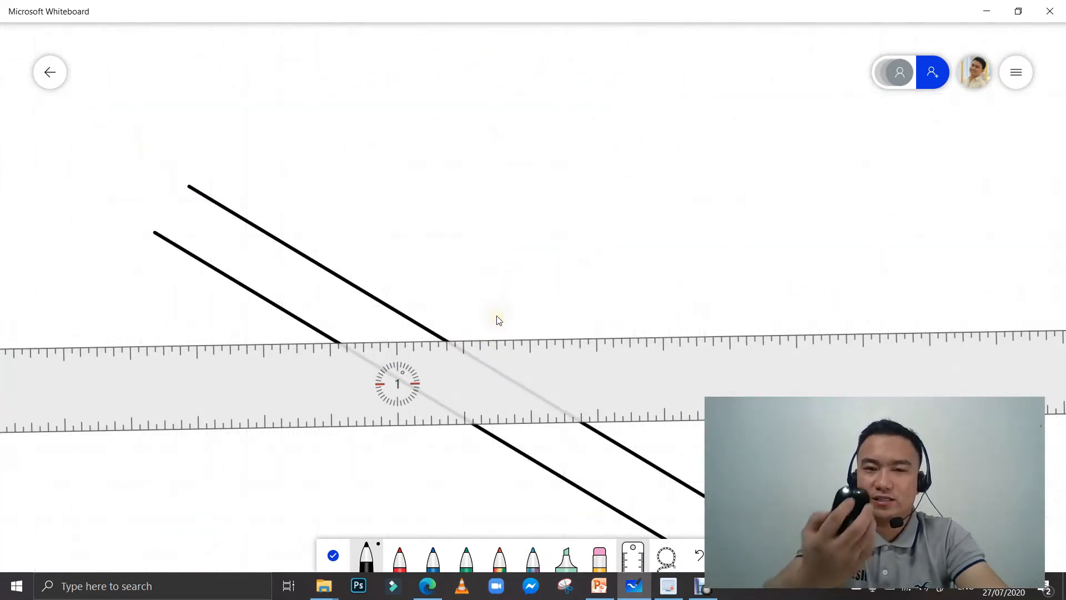
scroll(498, 318, "up", 1)
scroll(498, 317, "down", 3)
scroll(498, 316, "up", 2)
scroll(499, 302, "down", 1)
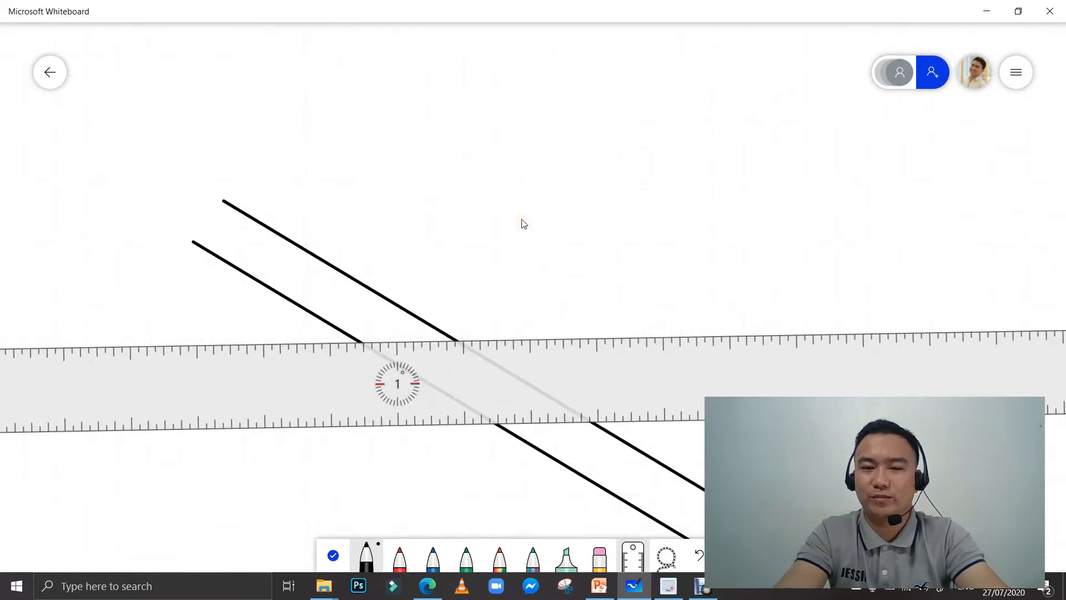
scroll(522, 222, "down", 1)
scroll(521, 222, "down", 1)
scroll(522, 222, "down", 2)
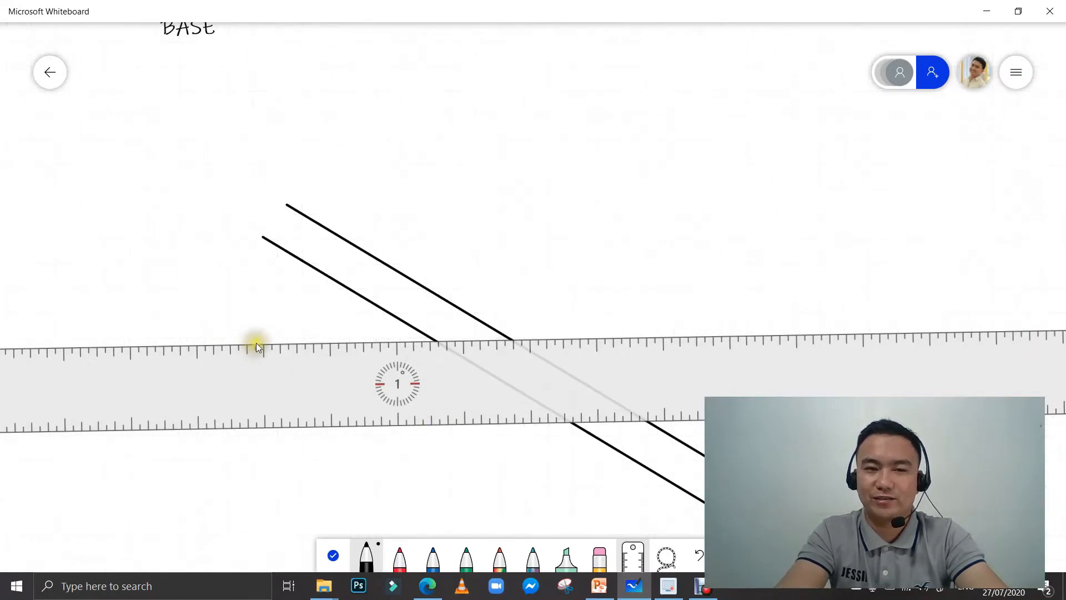
mouse_move(257, 344)
left_mouse_down()
mouse_move(612, 343)
mouse_move(615, 484)
mouse_move(622, 471)
left_mouse_up()
left_click(629, 558)
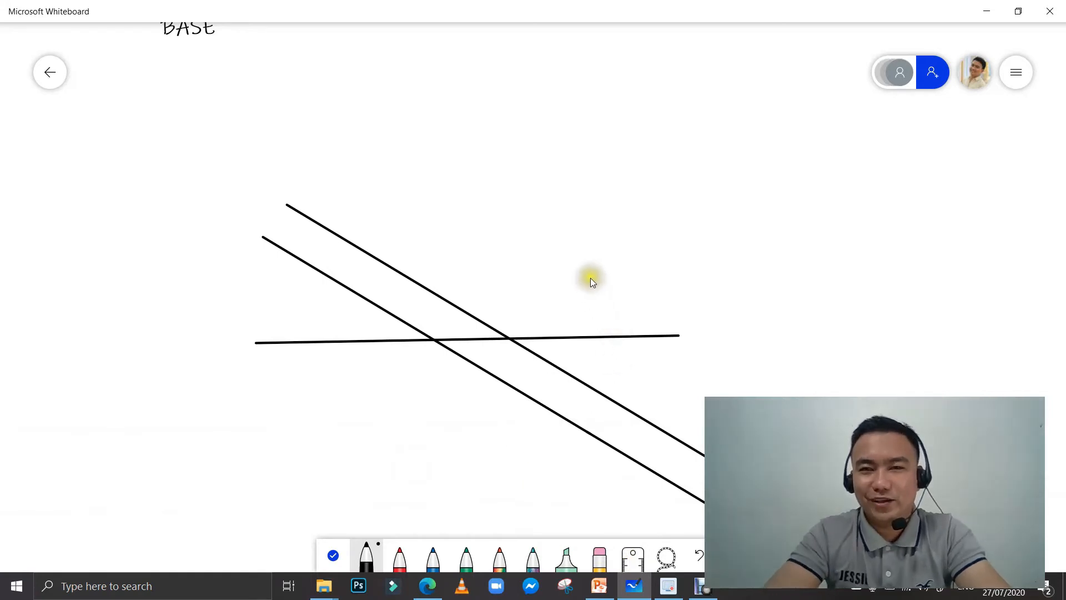
scroll(585, 274, "down", 2)
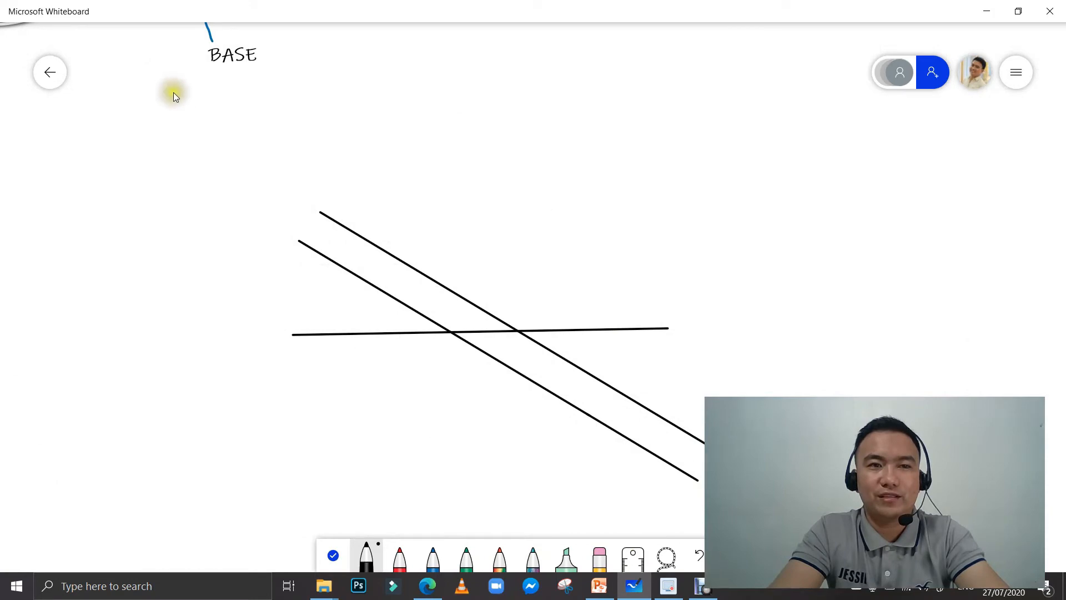
scroll(151, 100, "up", 3)
left_click_drag(139, 64, 206, 140)
key("ctrl+z")
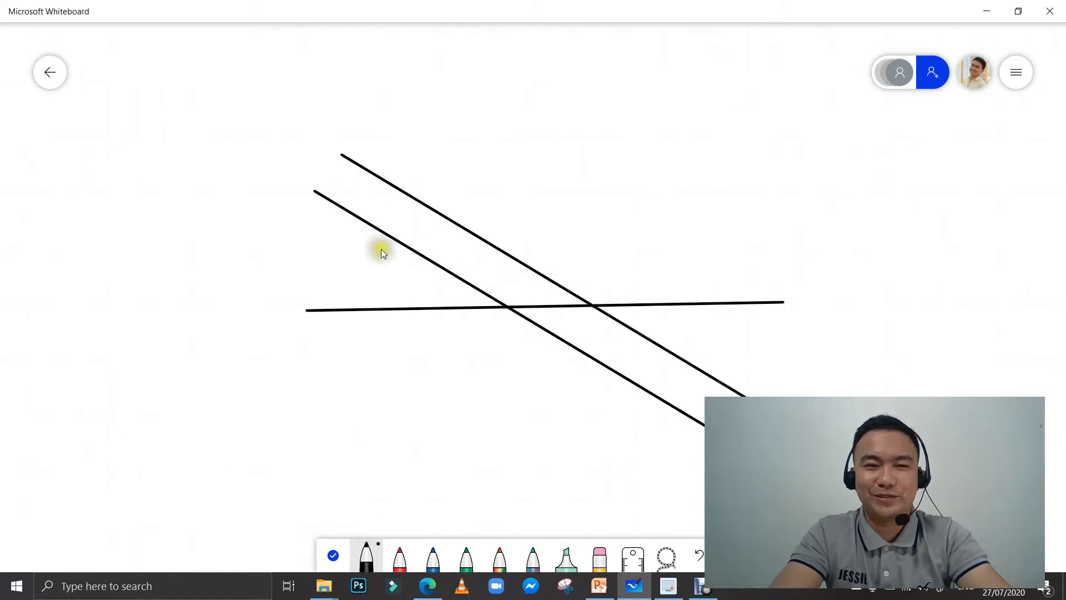
scroll(344, 251, "down", 2)
scroll(344, 251, "down", 1)
scroll(344, 251, "down", 1)
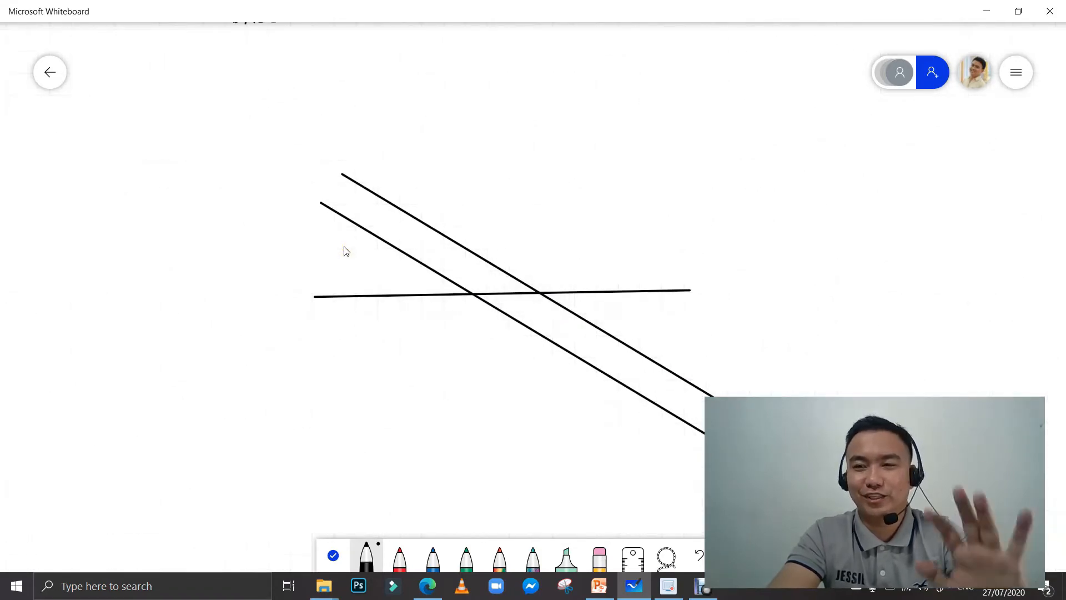
scroll(344, 251, "down", 2)
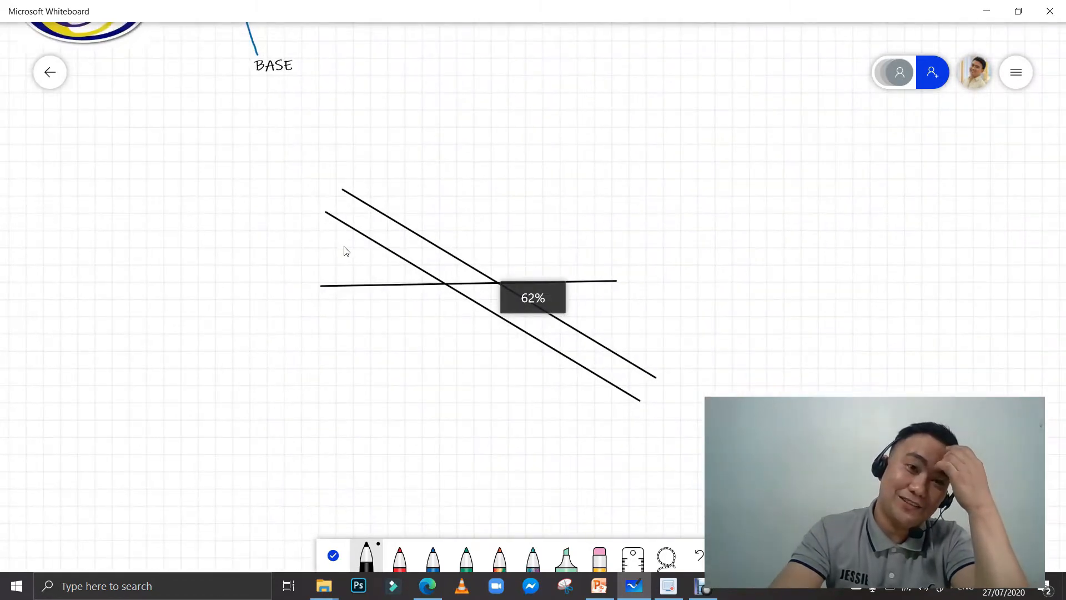
scroll(345, 251, "down", 3)
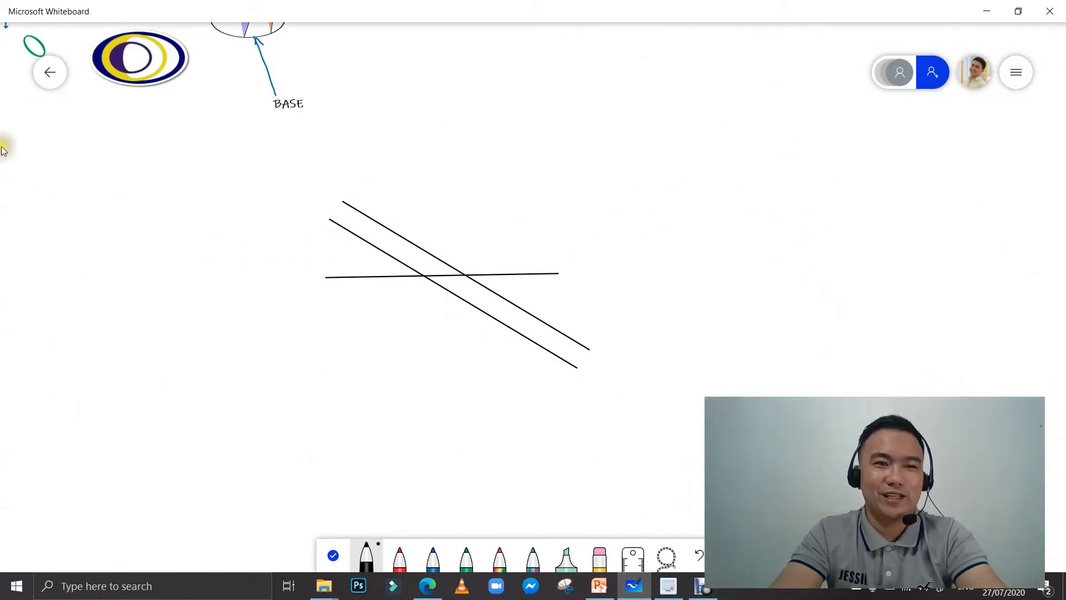
scroll(23, 253, "down", 2)
scroll(22, 254, "down", 2)
scroll(2, 192, "up", 3)
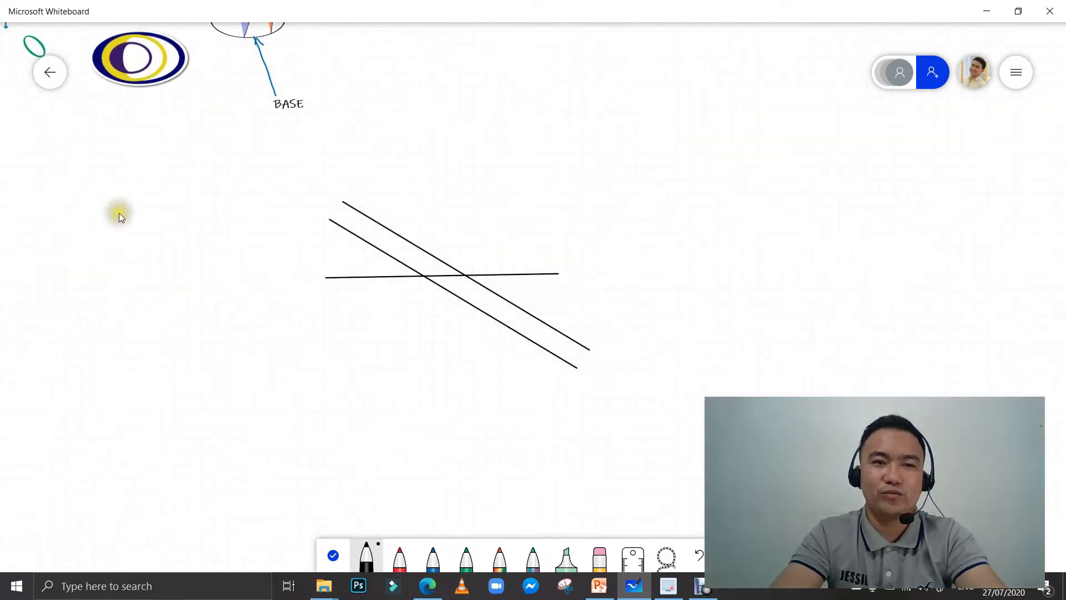
scroll(119, 217, "up", 6)
scroll(122, 217, "down", 4)
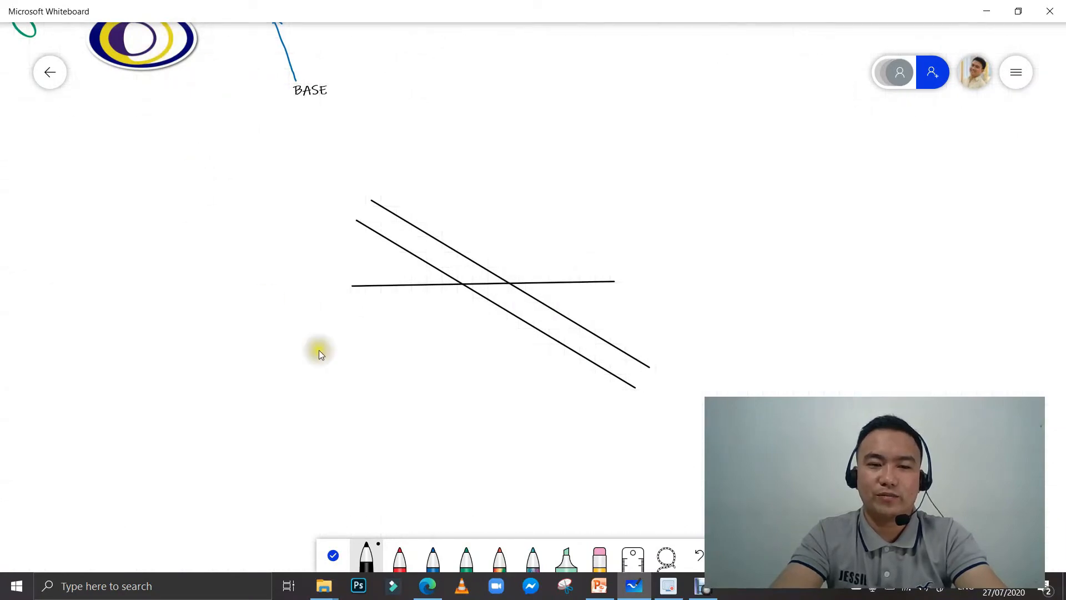
Finish inking and look over the whole canvas, from the earlier shape and cone drawings to the three crossed lines
left_click(340, 562)
mouse_move(193, 184)
left_mouse_down()
mouse_move(368, 414)
mouse_move(392, 424)
left_mouse_up()
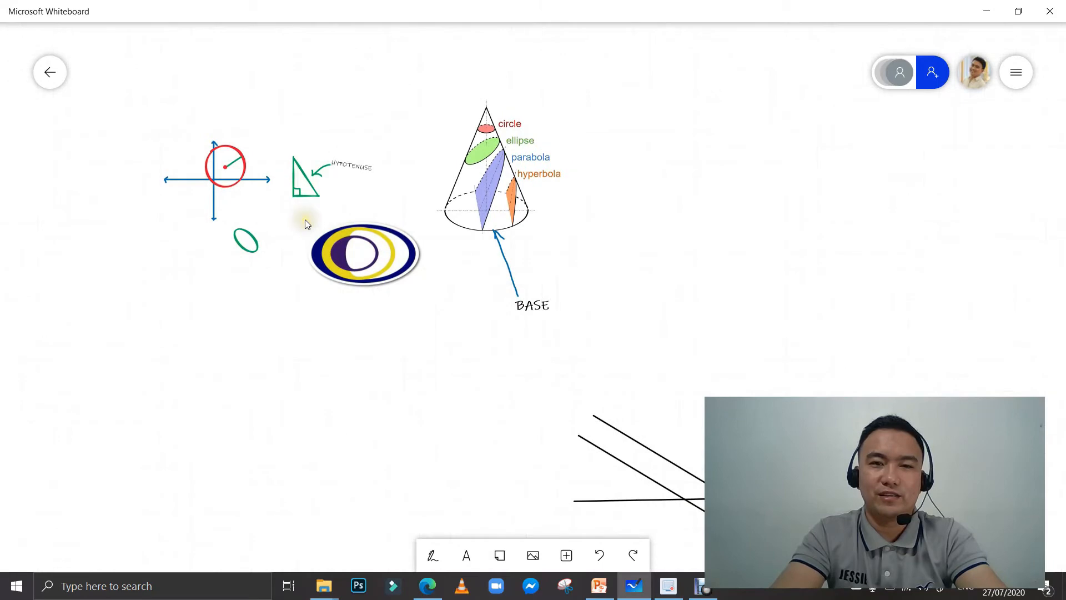
scroll(305, 219, "up", 5)
scroll(468, 282, "down", 5)
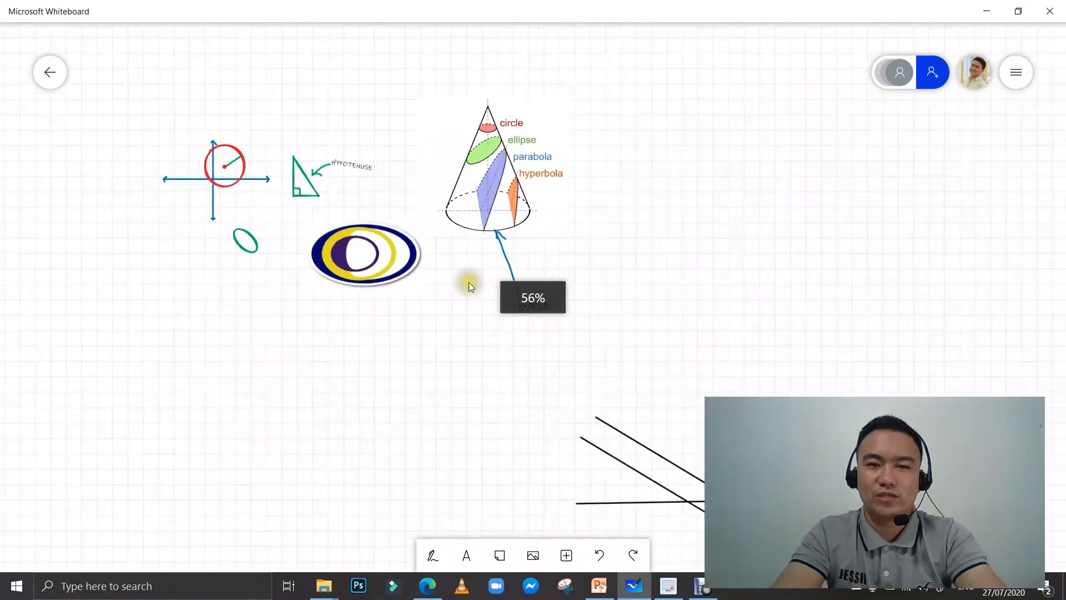
left_click_drag(431, 278, 385, 267)
scroll(462, 318, "down", 3)
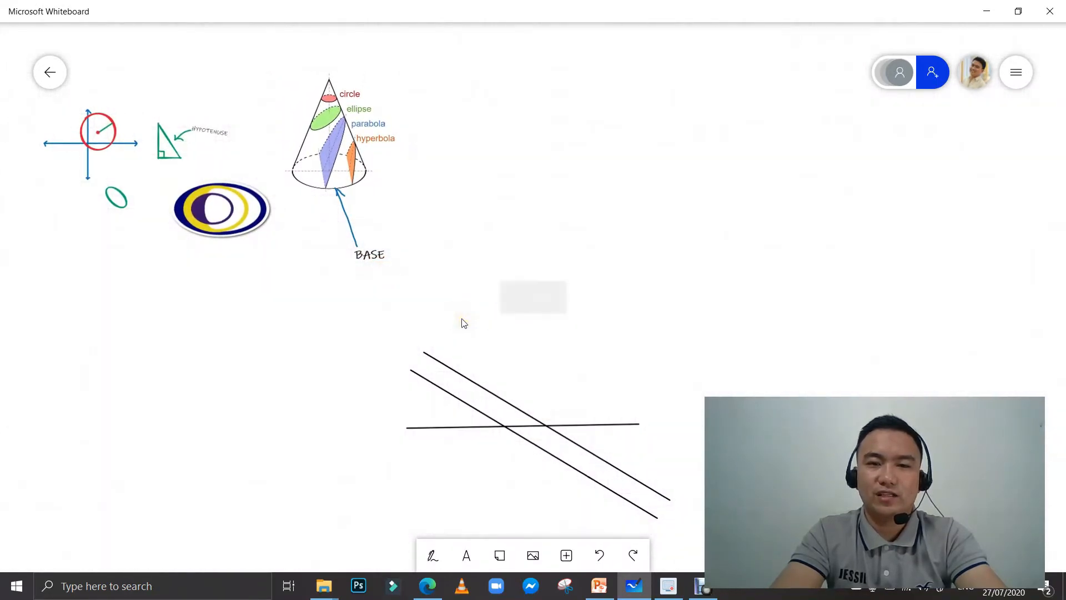
scroll(462, 318, "down", 1)
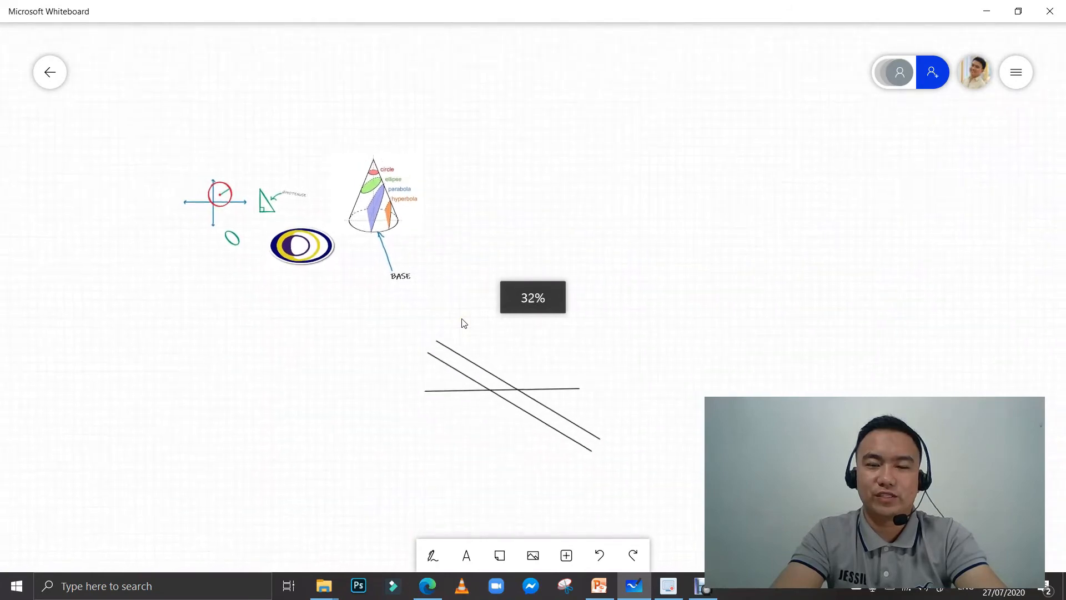
scroll(462, 318, "up", 1)
left_click(151, 134)
left_click_drag(151, 135, 50, 94)
left_click_drag(369, 215, 374, 191)
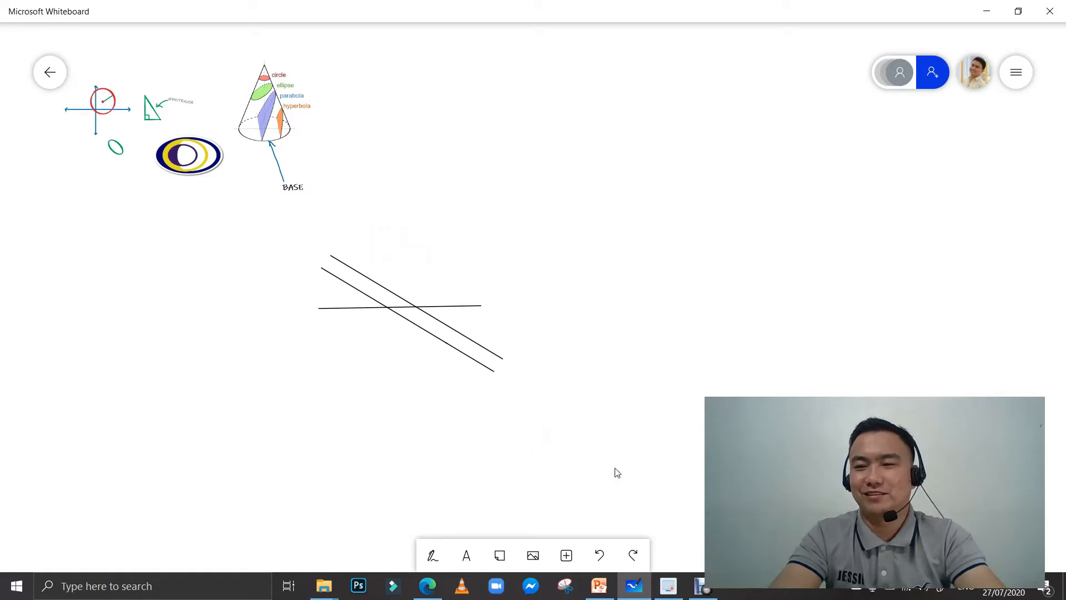
scroll(497, 353, "up", 5)
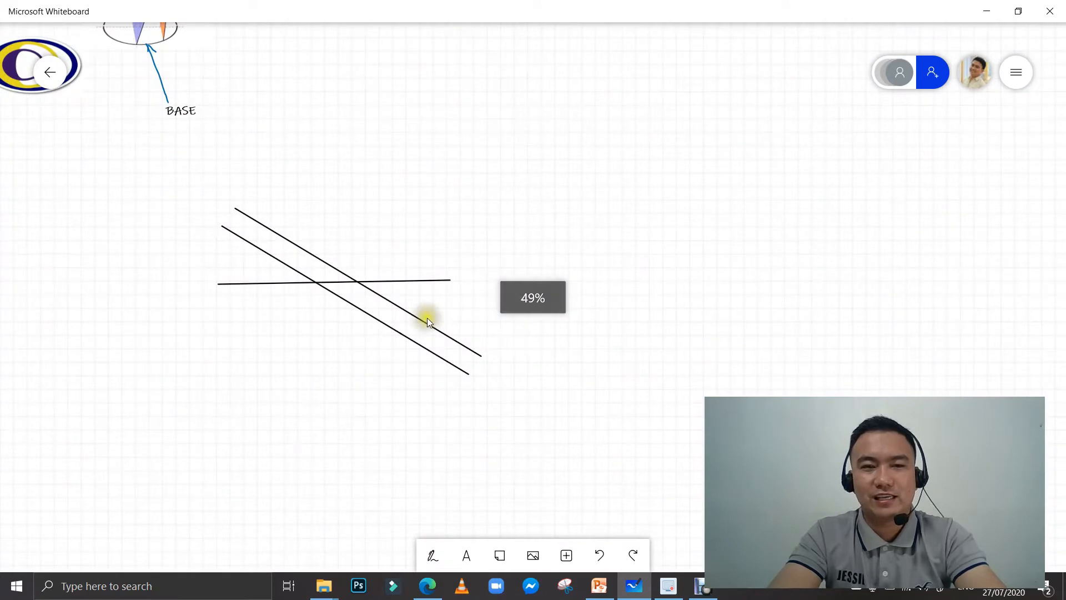
scroll(428, 316, "down", 3)
scroll(419, 328, "up", 5)
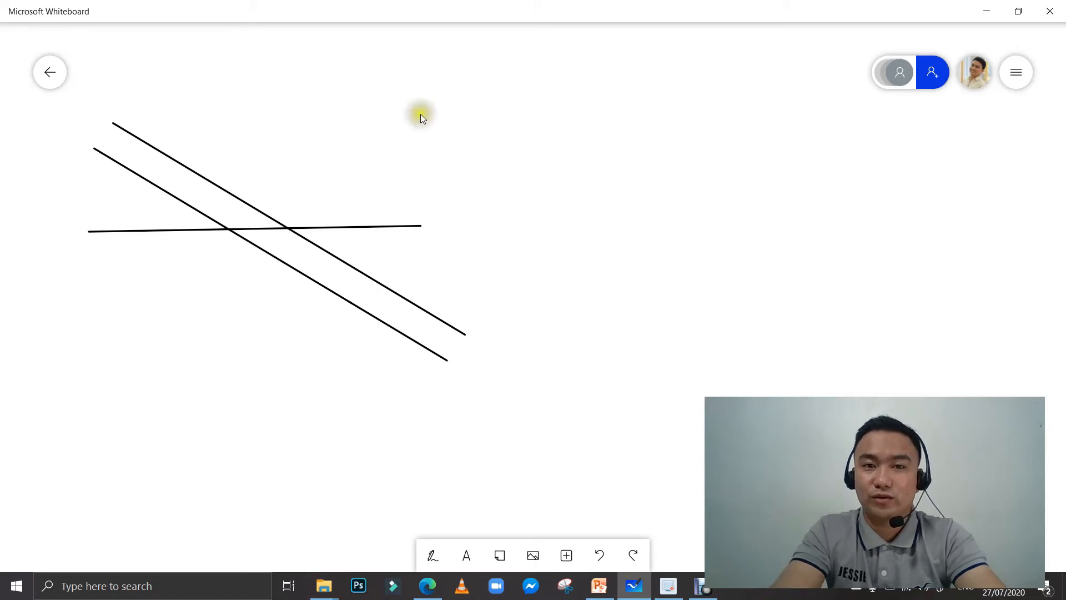
right_click(589, 199)
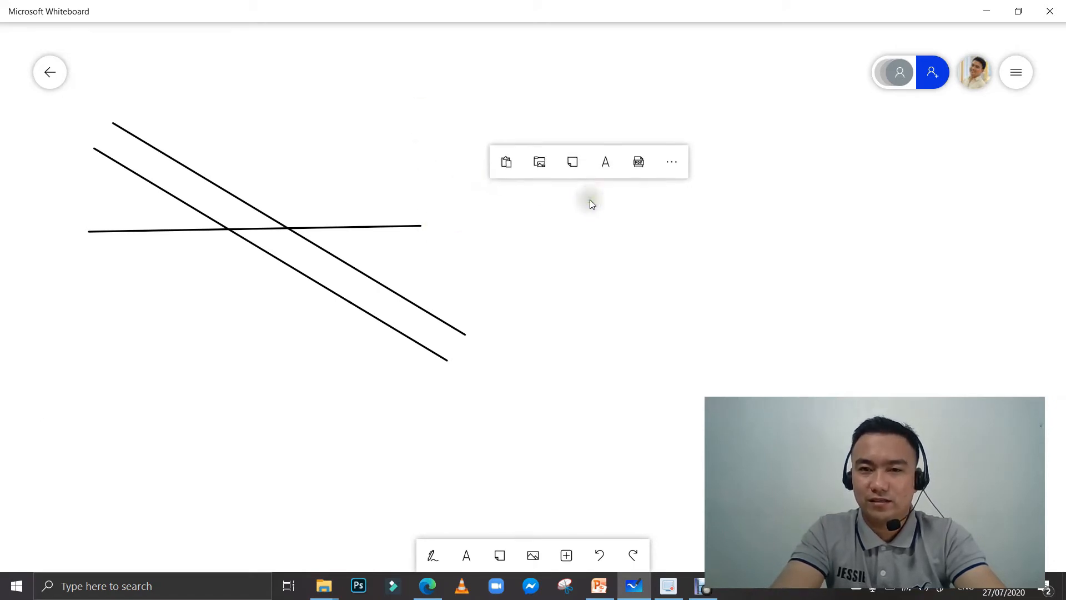
left_click(599, 166)
left_click(640, 181)
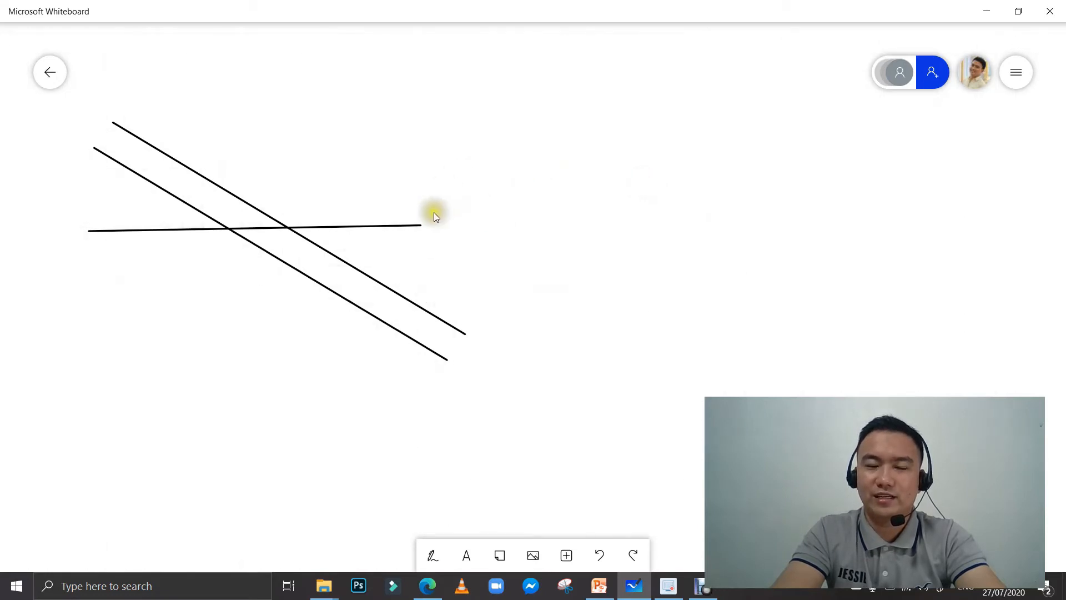
Add the text "transversal" and place it at the right end of the nearly horizontal line
right_click(462, 182)
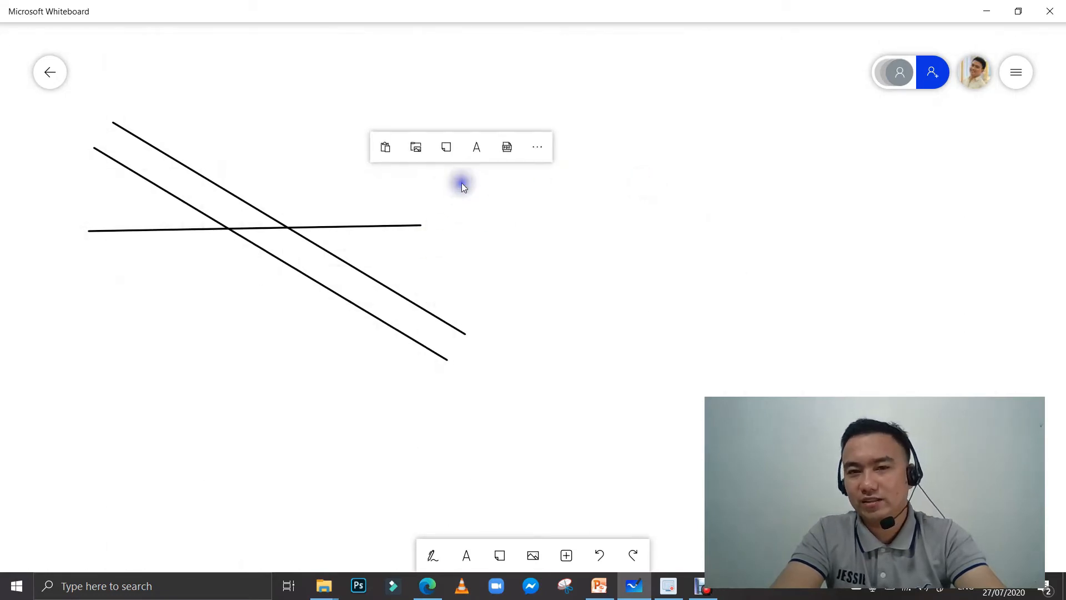
left_click(478, 152)
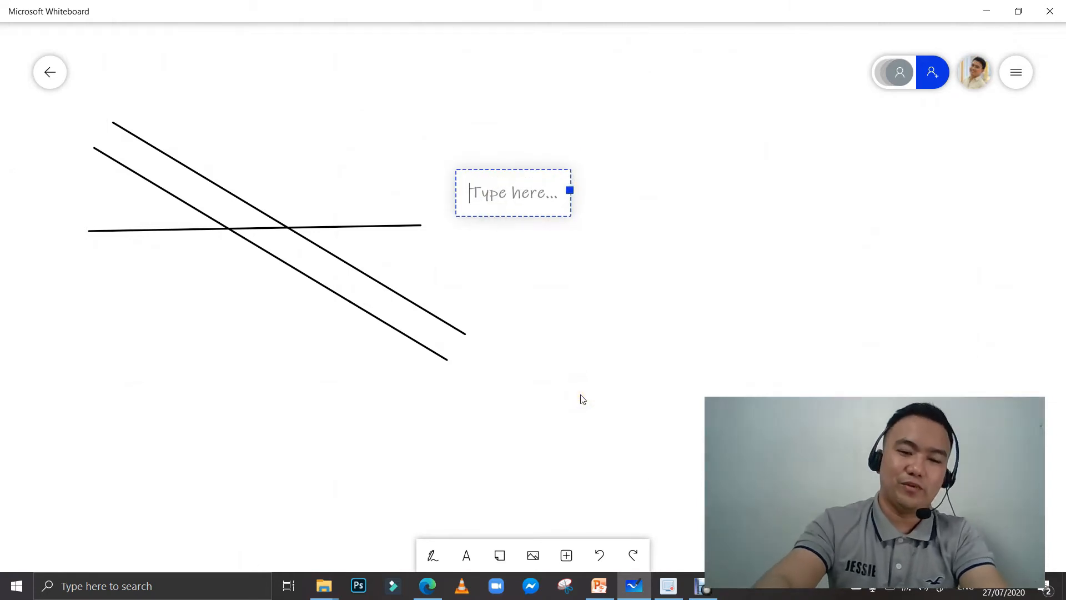
type("transver")
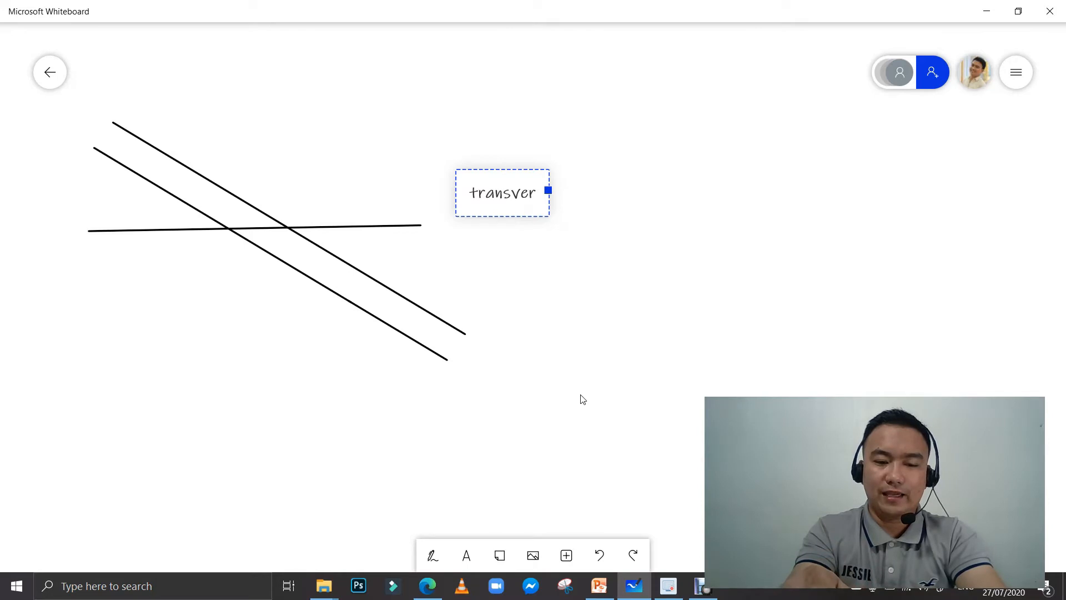
type("sal")
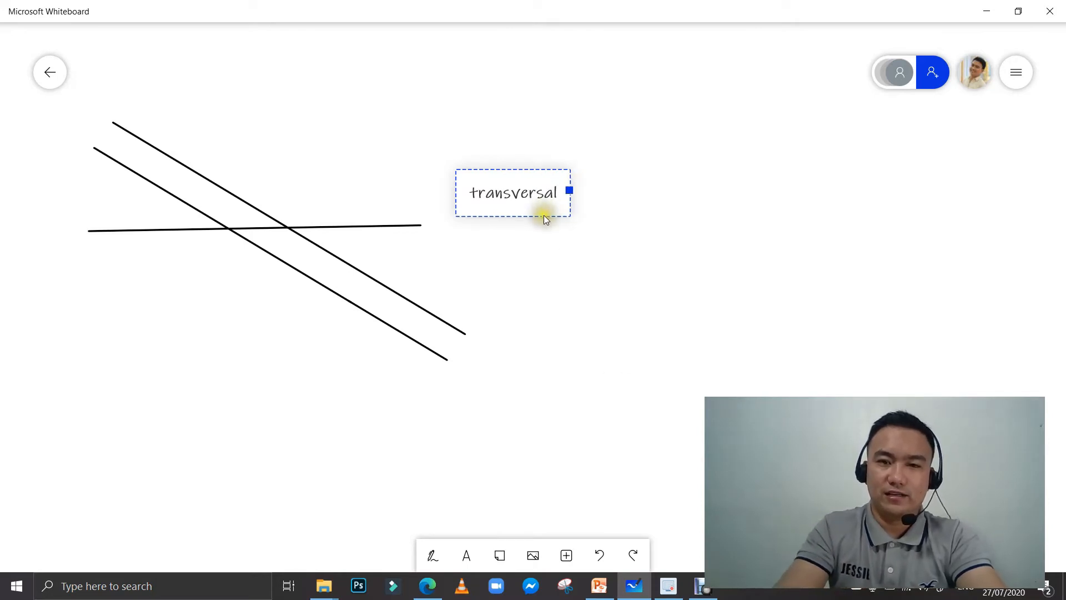
left_click_drag(545, 217, 496, 225)
left_click(535, 199)
left_click(533, 308)
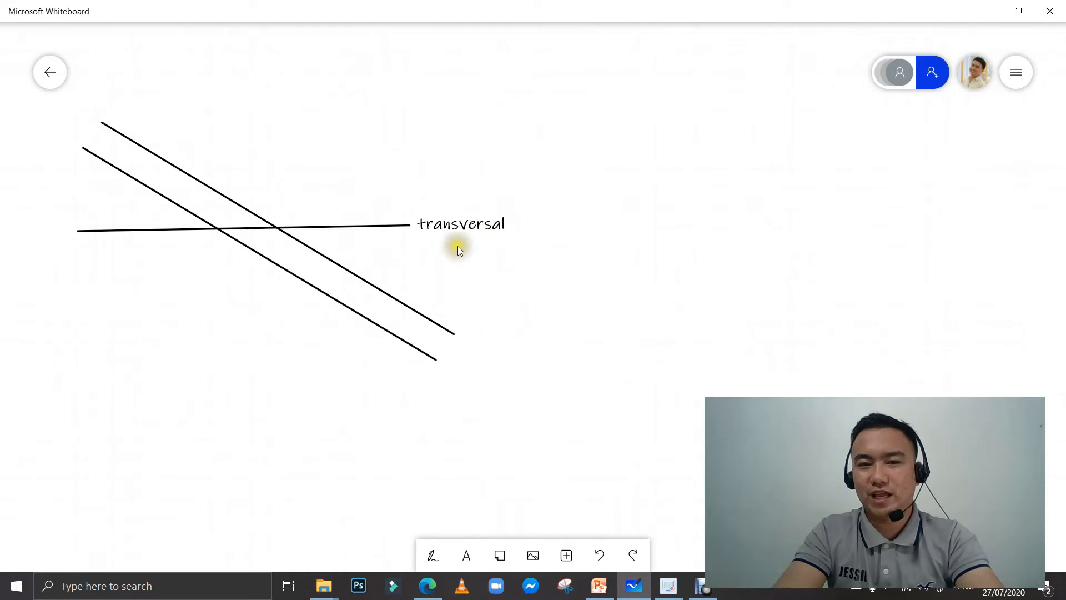
Add the text label "a" and place it at the lower-right end of the upper parallel line
left_click(488, 340)
left_click(506, 305)
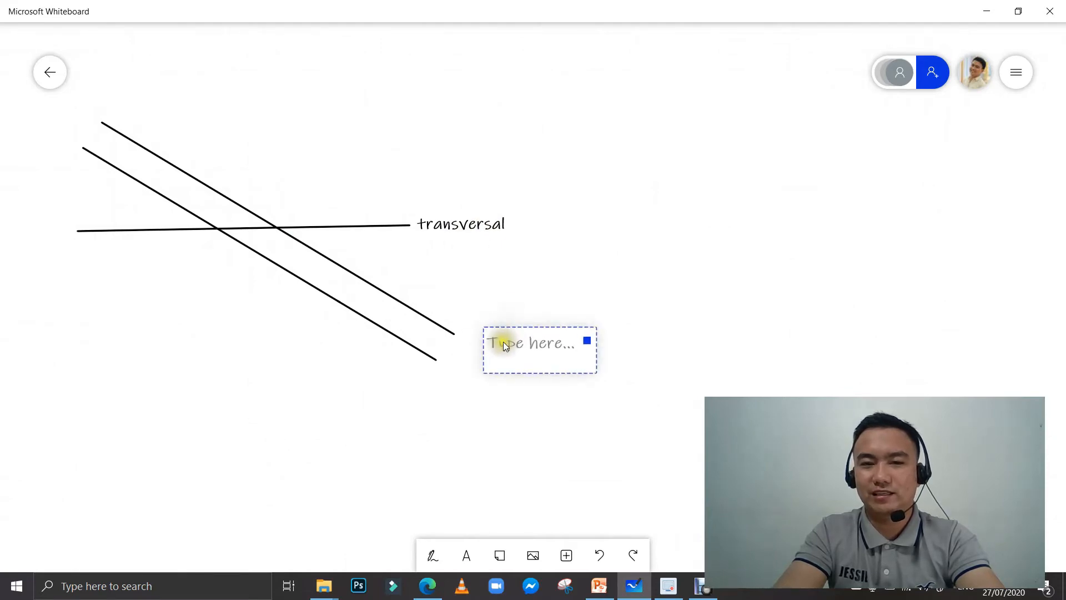
type("a")
left_click(515, 371)
left_click(501, 355)
left_click_drag(500, 353, 465, 338)
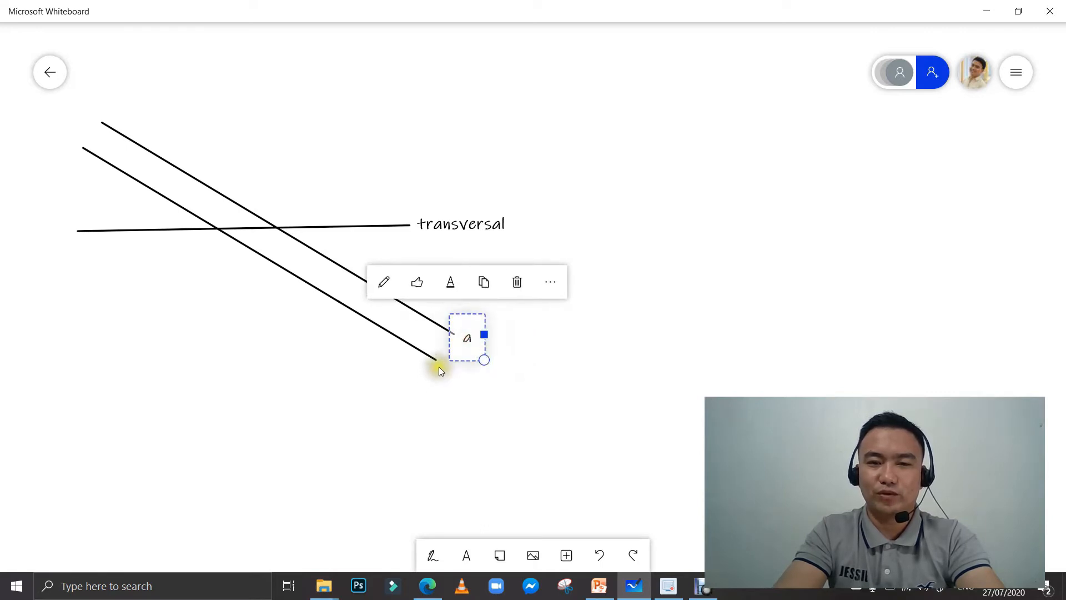
Add the text label "b" just below the upper-left end of the lower parallel line
right_click(71, 156)
left_click(114, 118)
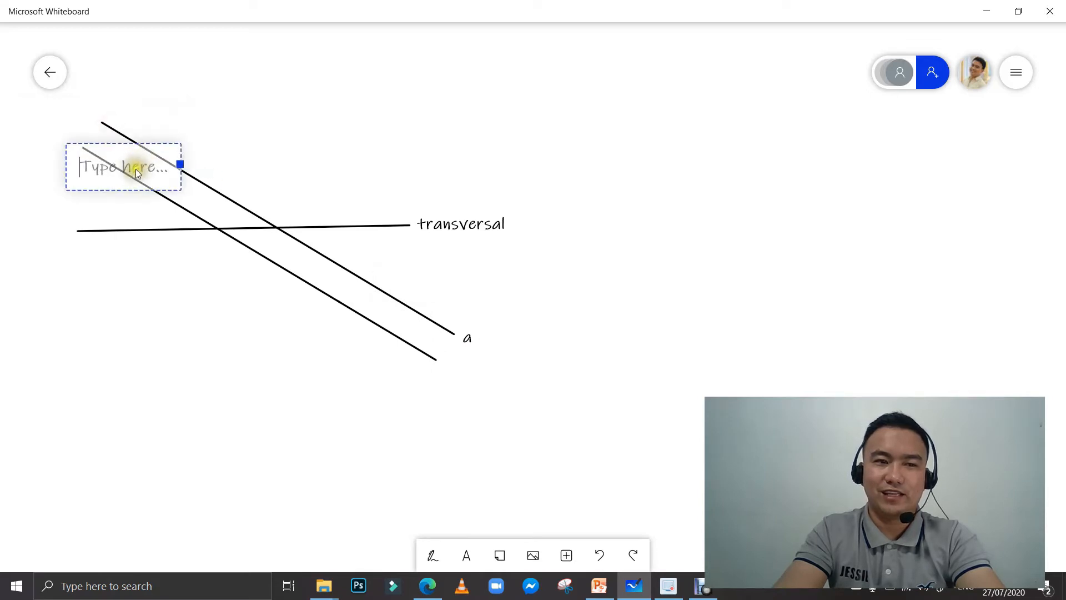
type("b")
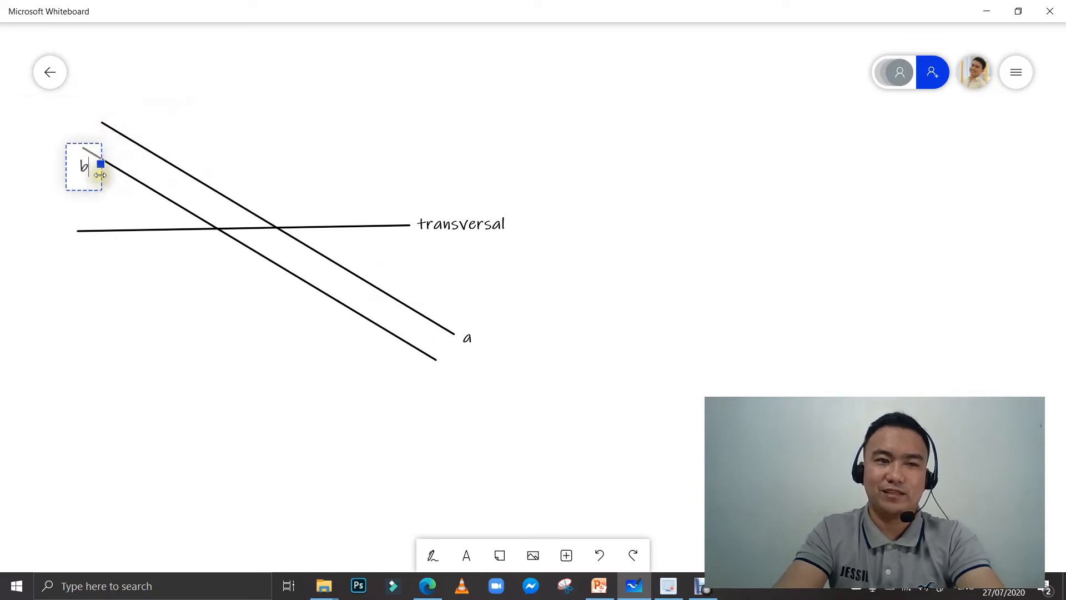
left_click(95, 142)
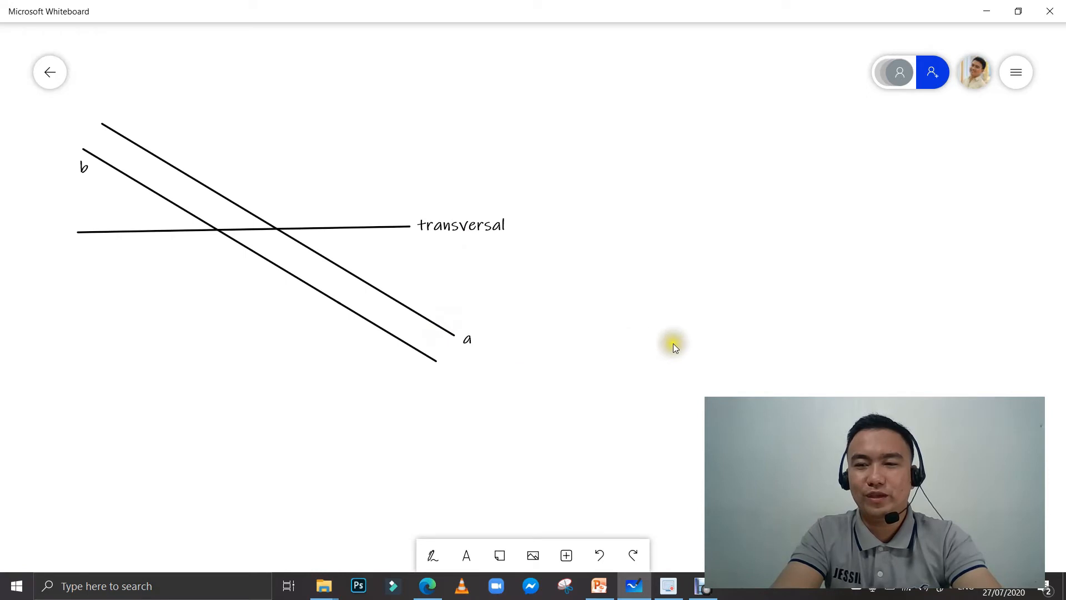
Add a yellow sticky note reading "Assignment: Answer this" and place it below the lower-left part of the crossed lines
right_click(701, 267)
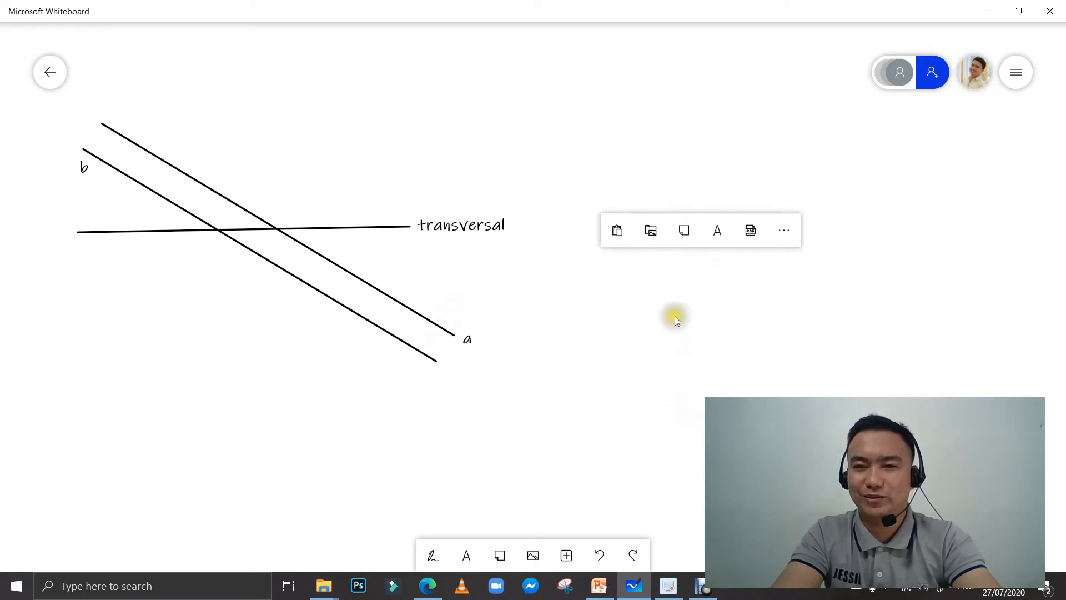
left_click(818, 261)
left_click(858, 273)
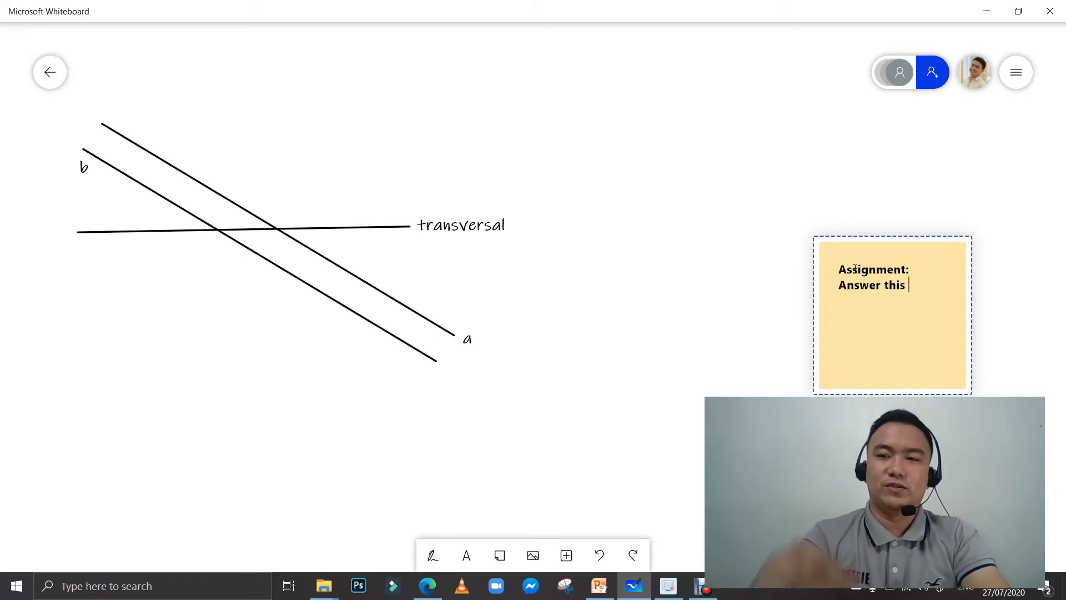
left_click_drag(860, 251, 40, 351)
Lasso-select the labelled crossed lines together with the sticky note, move them directly beneath the earlier shape drawings, and finish inking
scroll(464, 282, "down", 3)
scroll(466, 287, "down", 4)
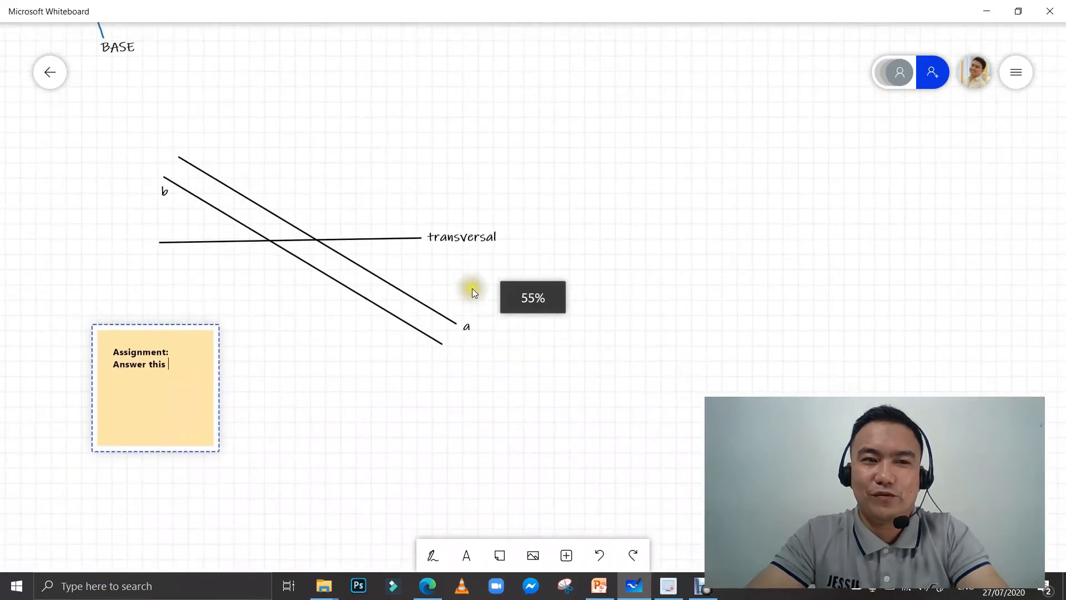
left_click(130, 172)
double_click(161, 184)
right_click(687, 466)
left_click(437, 558)
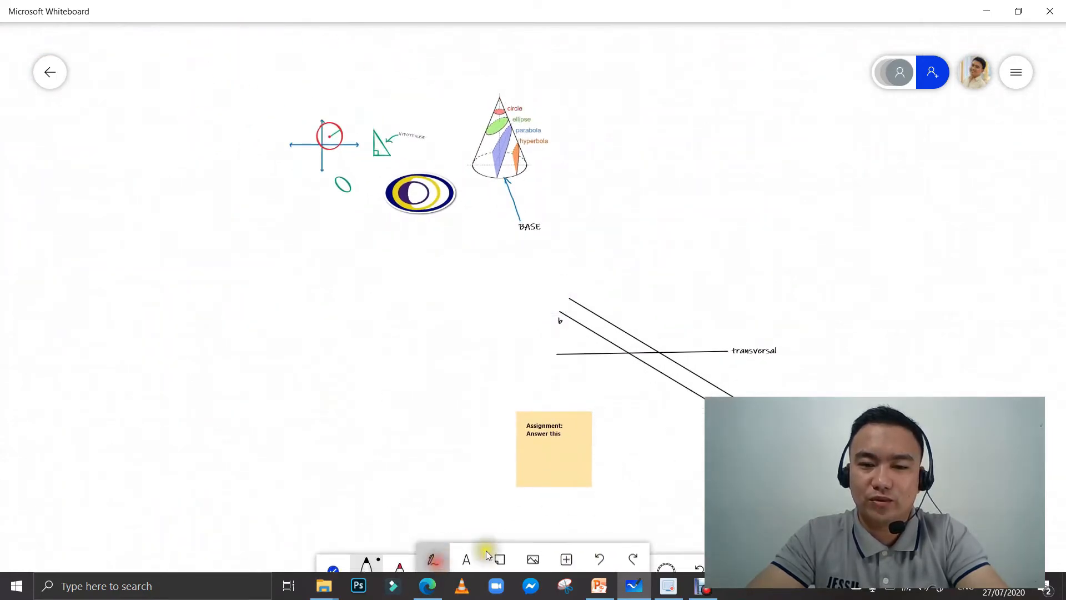
left_click(667, 555)
mouse_move(580, 291)
left_mouse_down()
mouse_move(528, 294)
mouse_move(459, 457)
mouse_move(632, 323)
left_mouse_up()
mouse_move(456, 271)
left_mouse_down()
mouse_move(500, 334)
mouse_move(727, 511)
mouse_move(794, 508)
left_mouse_up()
left_click_drag(658, 358, 429, 316)
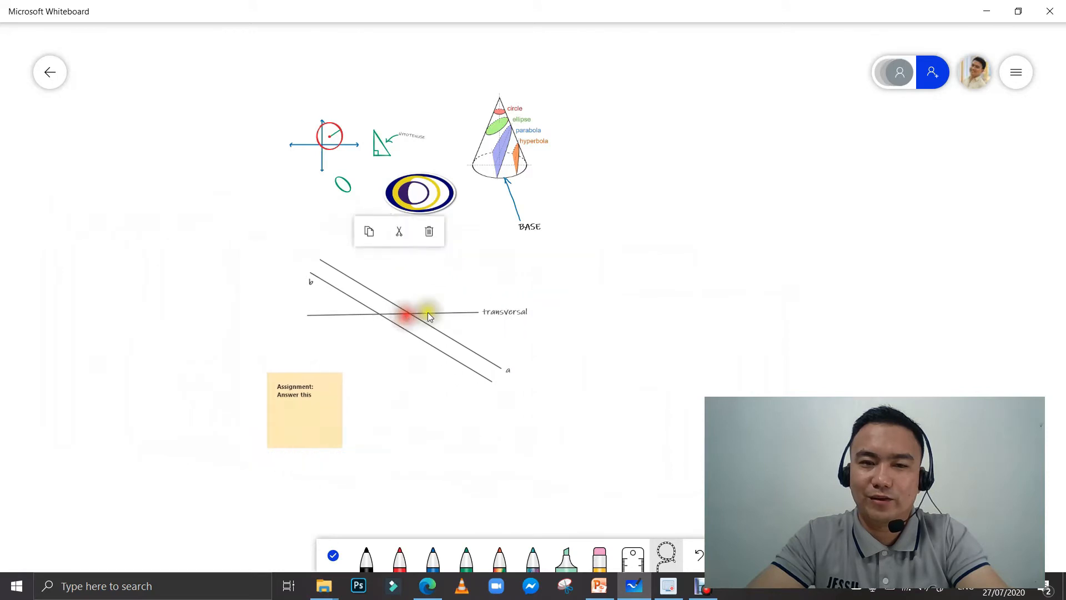
left_click_drag(744, 331, 666, 325)
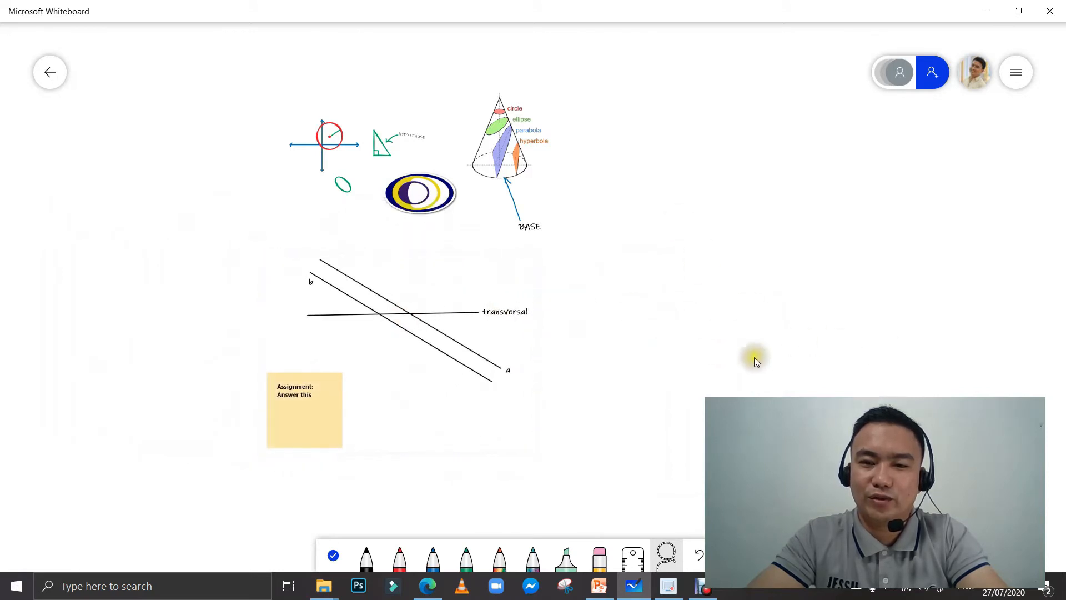
left_click(337, 554)
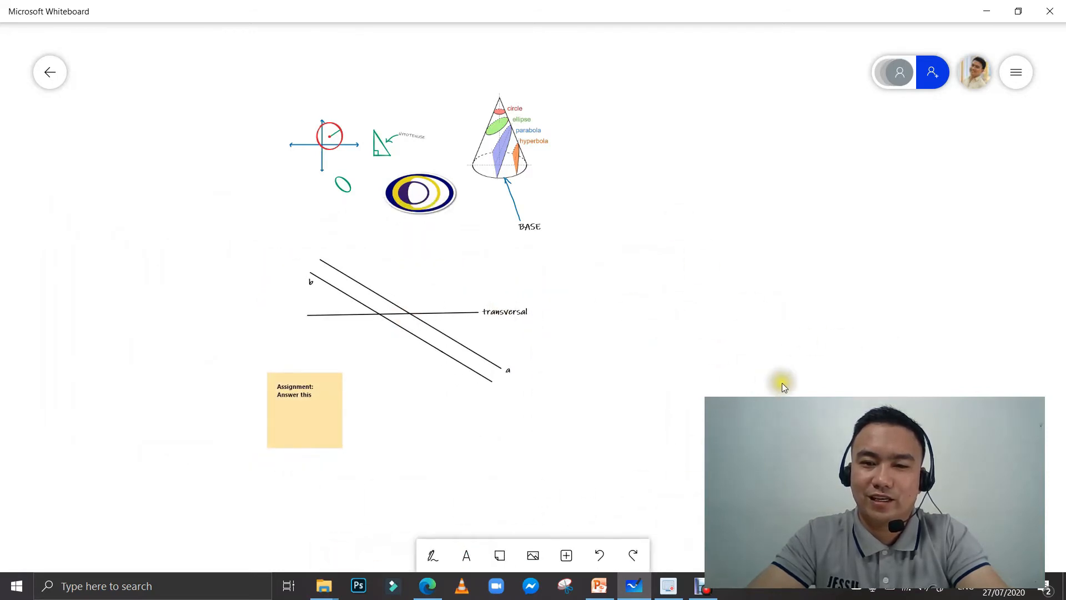
Insert the parrot image maxresdefault from the Downloads folder onto an empty area of the canvas
scroll(782, 382, "up", 10)
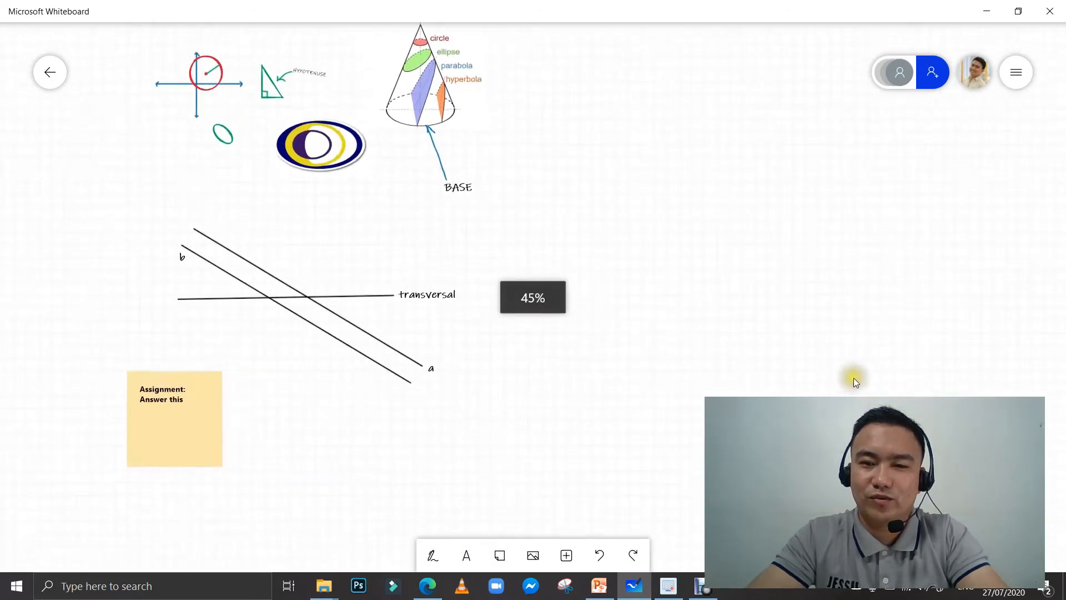
left_click(519, 356)
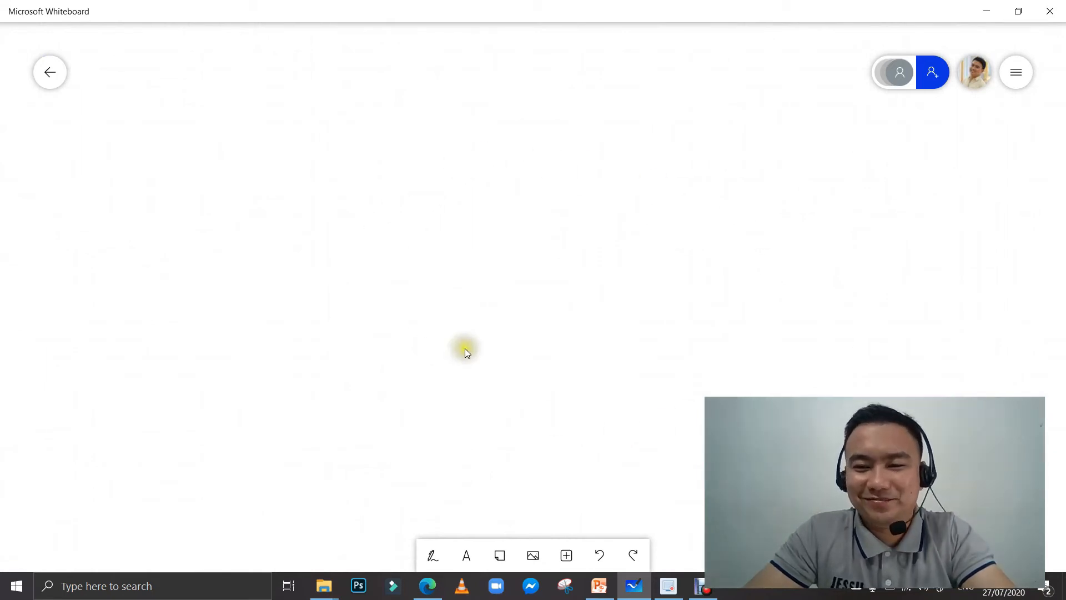
right_click(460, 182)
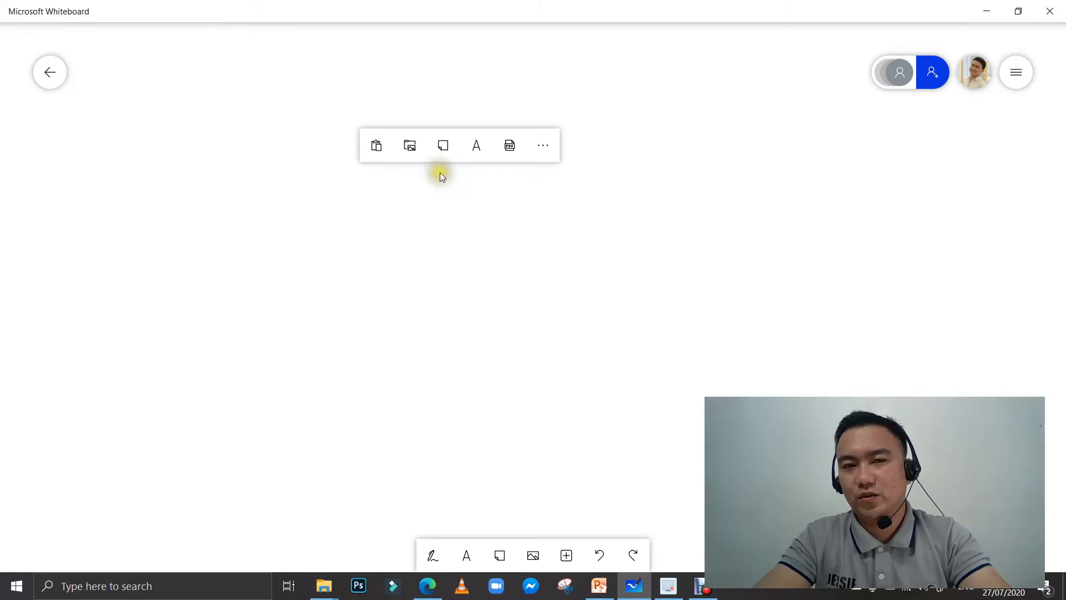
left_click(409, 146)
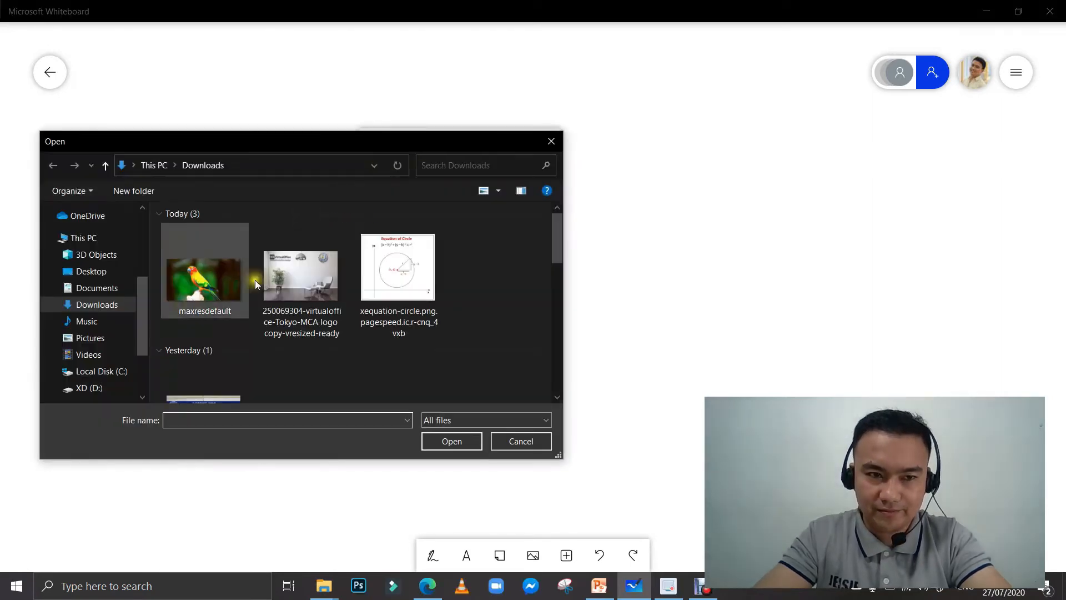
left_click(174, 287)
left_click(451, 441)
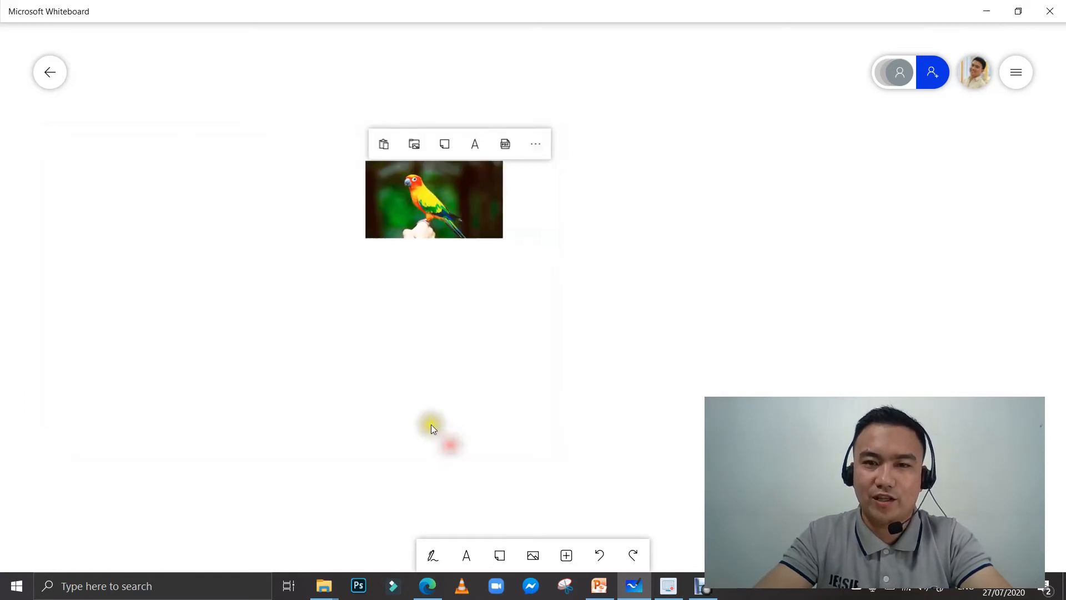
Enlarge the parrot picture to roughly three times its width, move it to the middle of the canvas, and deselect it
left_click_drag(532, 226, 672, 292)
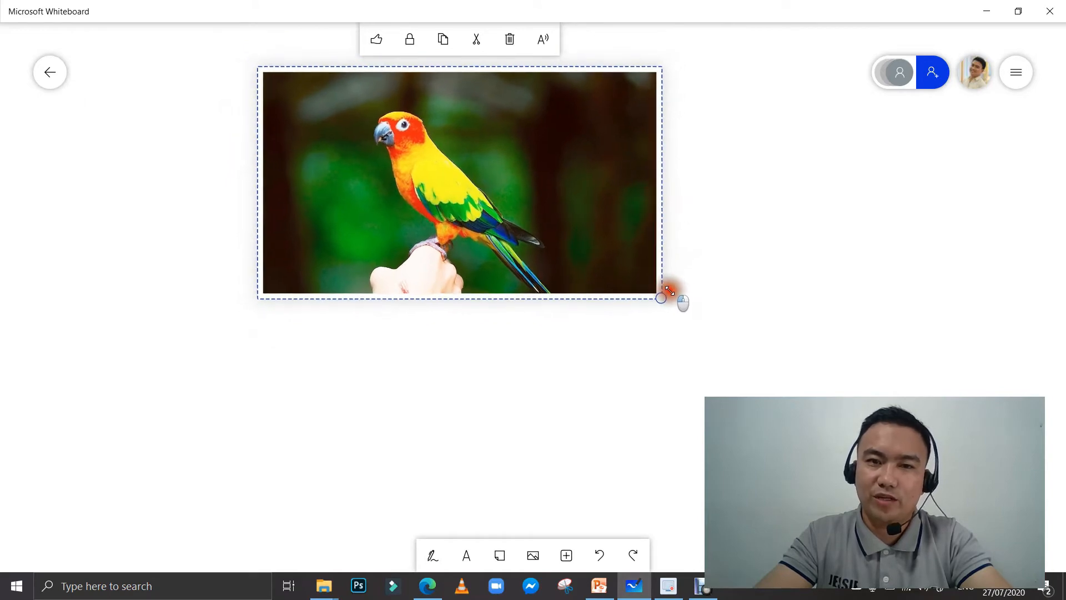
left_click_drag(498, 225, 502, 283)
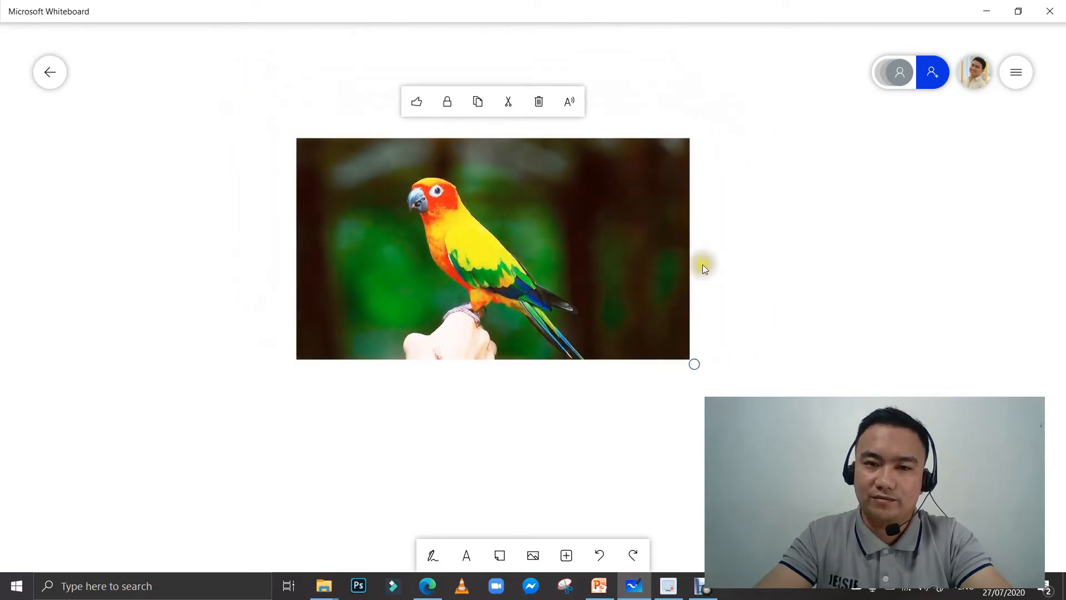
left_click(721, 302)
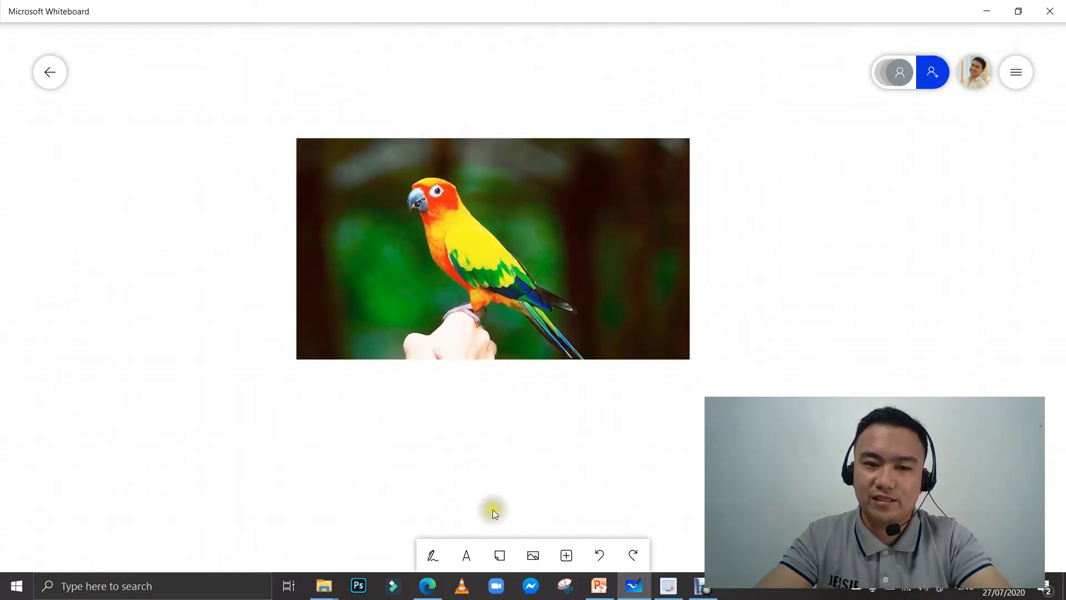
Draw a blue pen arrow from the empty area beside the parrot picture to the bird's beak
left_click(440, 556)
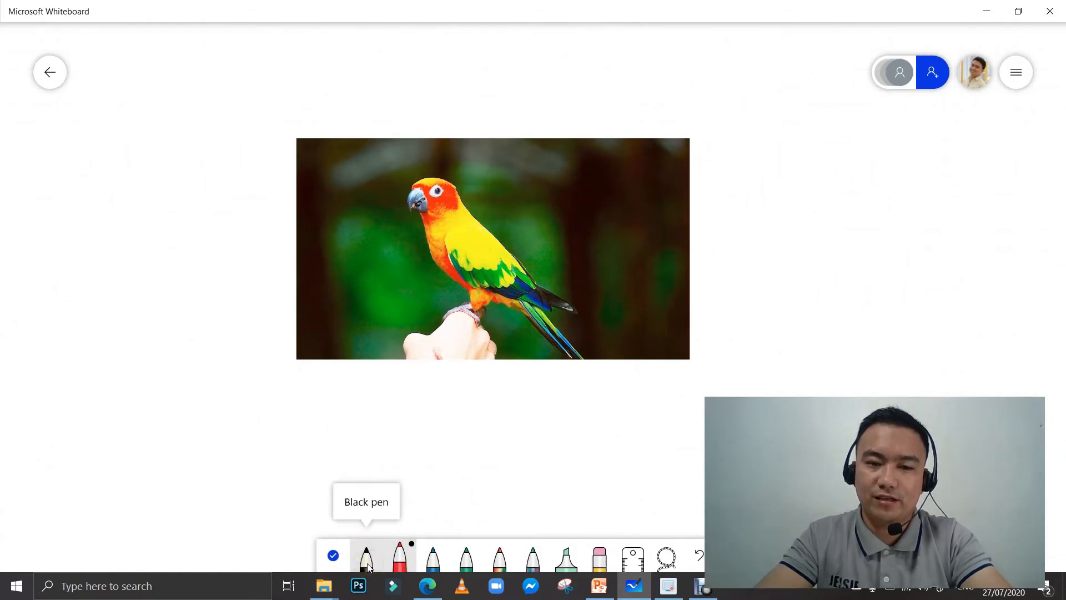
left_click(402, 564)
left_click(437, 559)
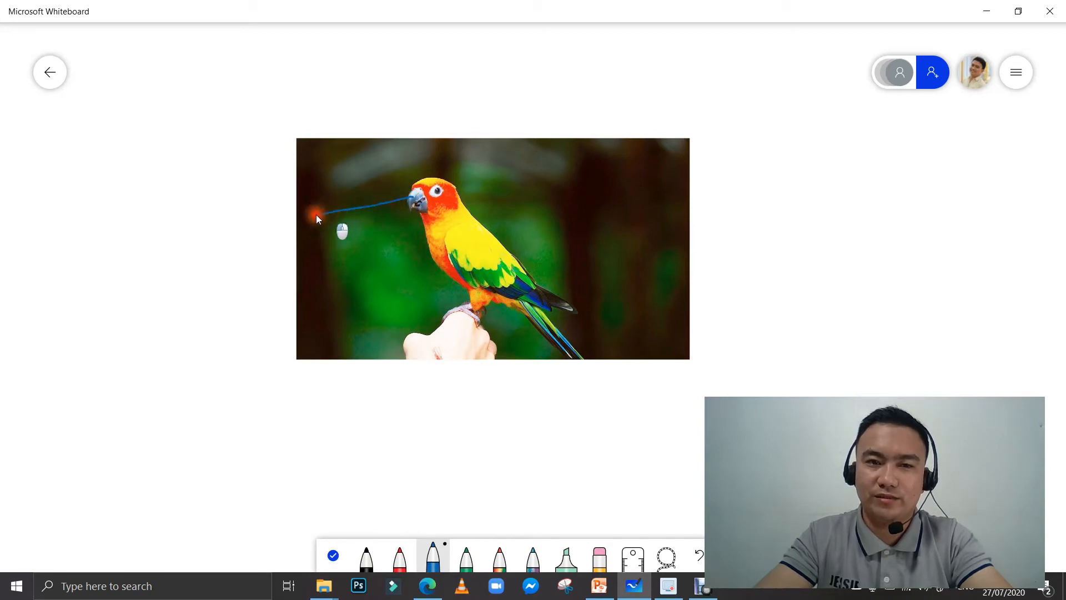
left_click_drag(198, 236, 183, 233)
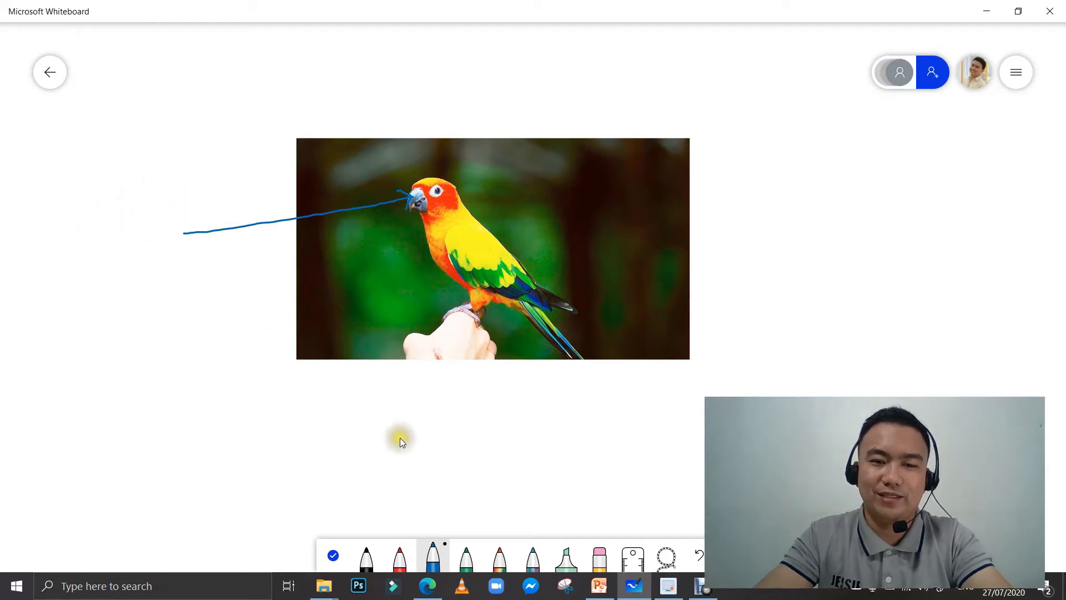
Add the text label "beak or bill", finish inking, and place the label at the tail end of the blue arrow
right_click(86, 282)
left_click(112, 244)
type("b")
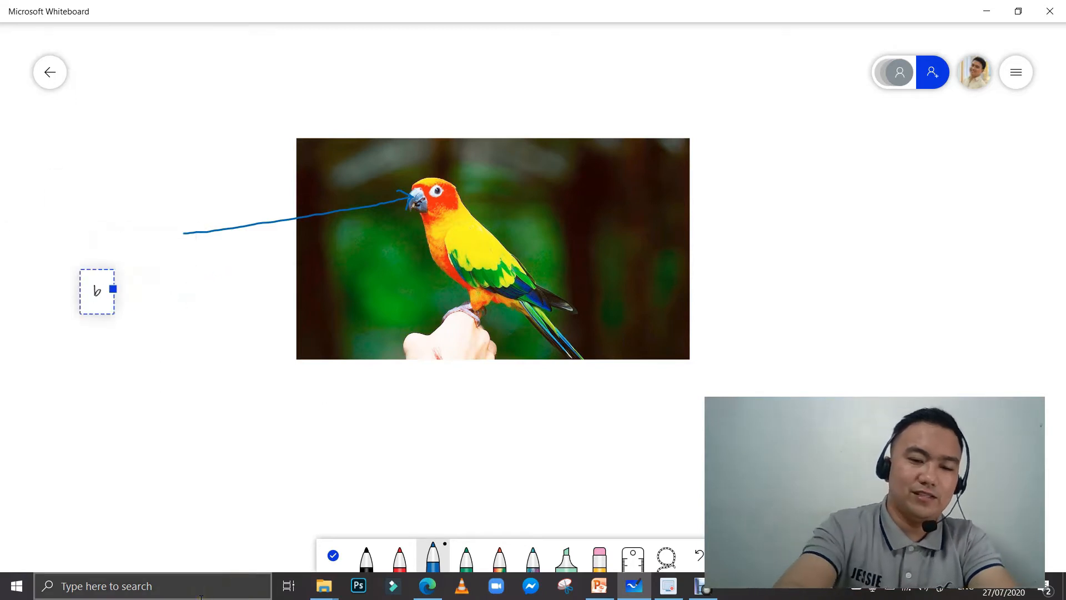
type("eak")
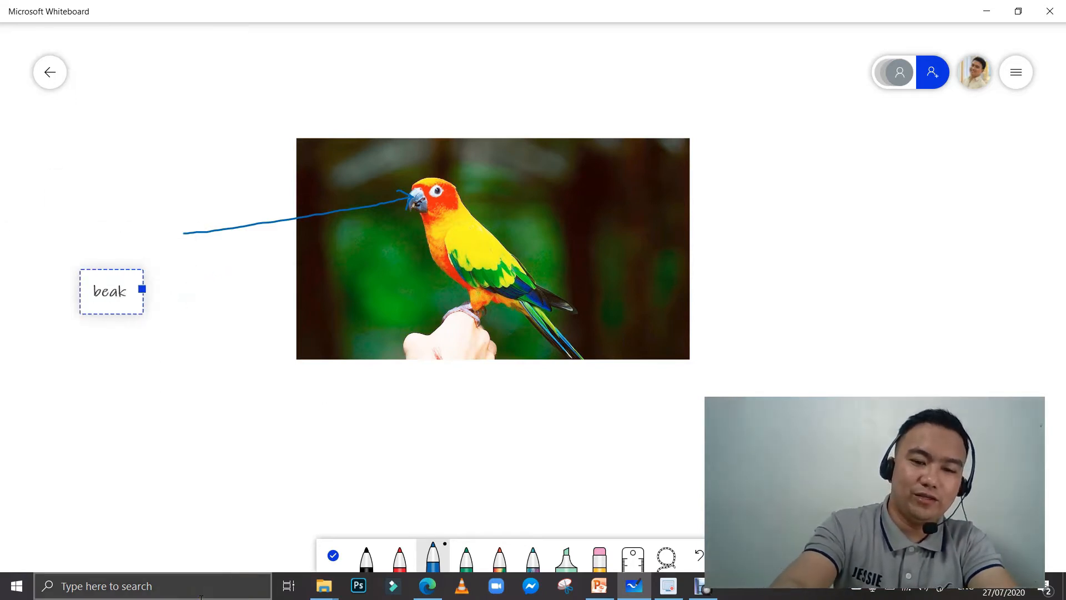
type(" or bill")
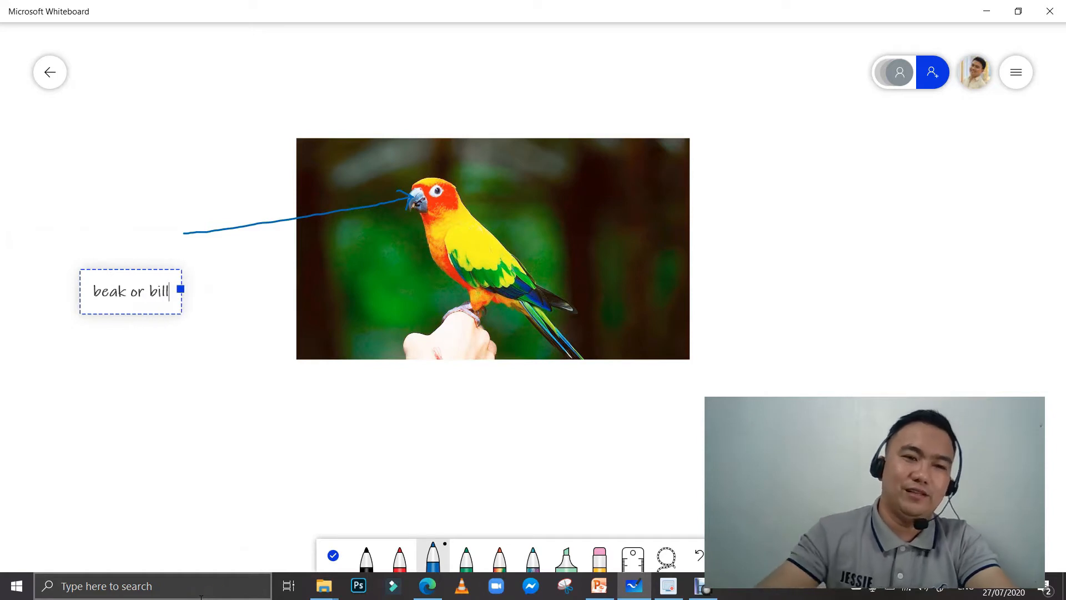
left_click_drag(139, 312, 141, 300)
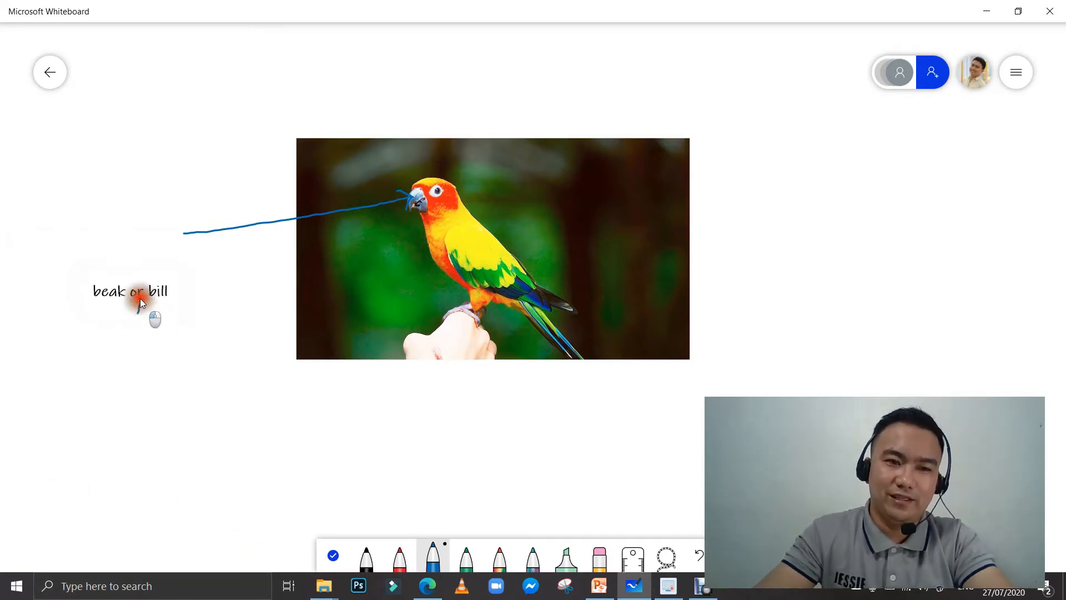
key("ctrl+z")
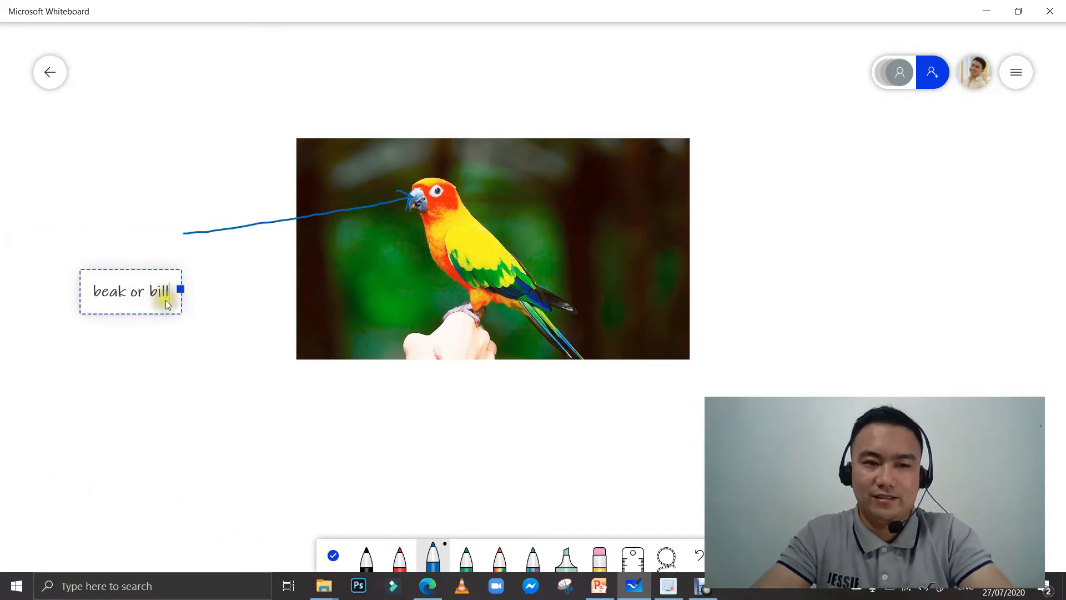
left_click(333, 555)
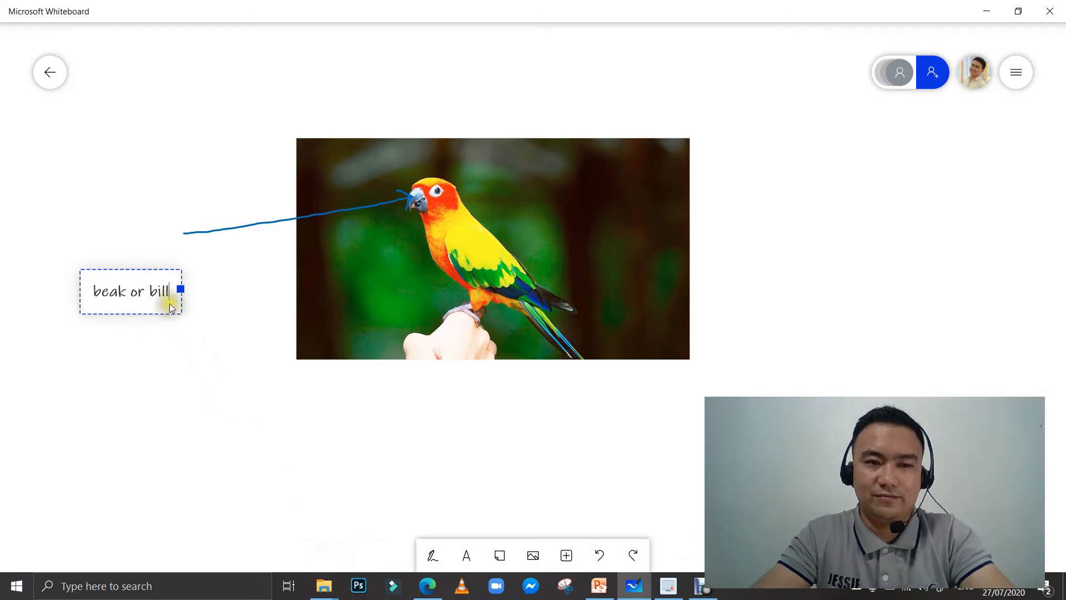
left_click_drag(178, 311, 165, 207)
left_click(185, 275)
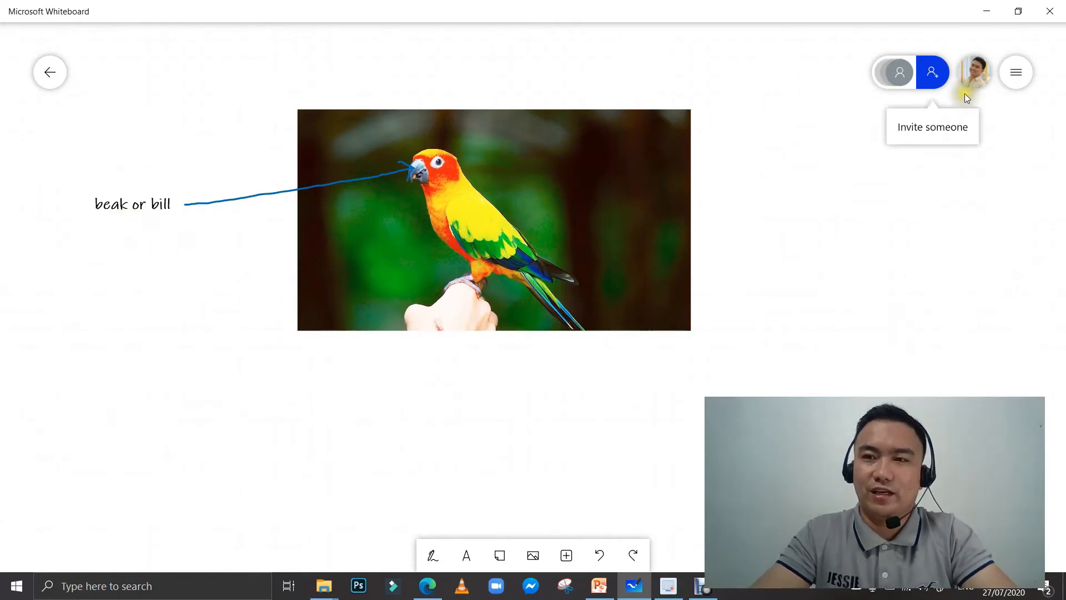
Review the whiteboard settings and close them
left_click(1023, 79)
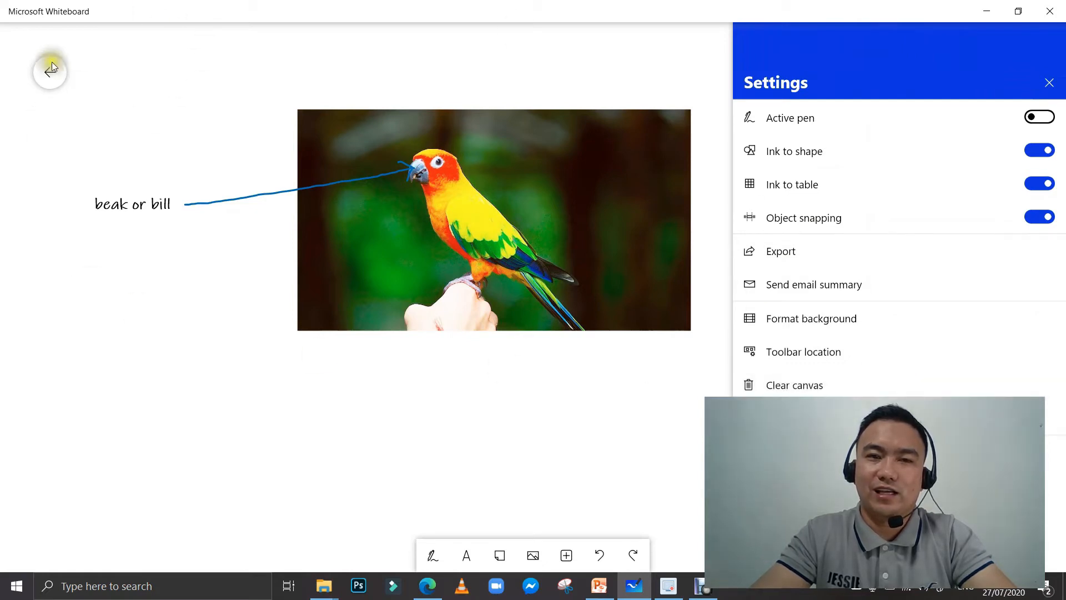
left_click(365, 412)
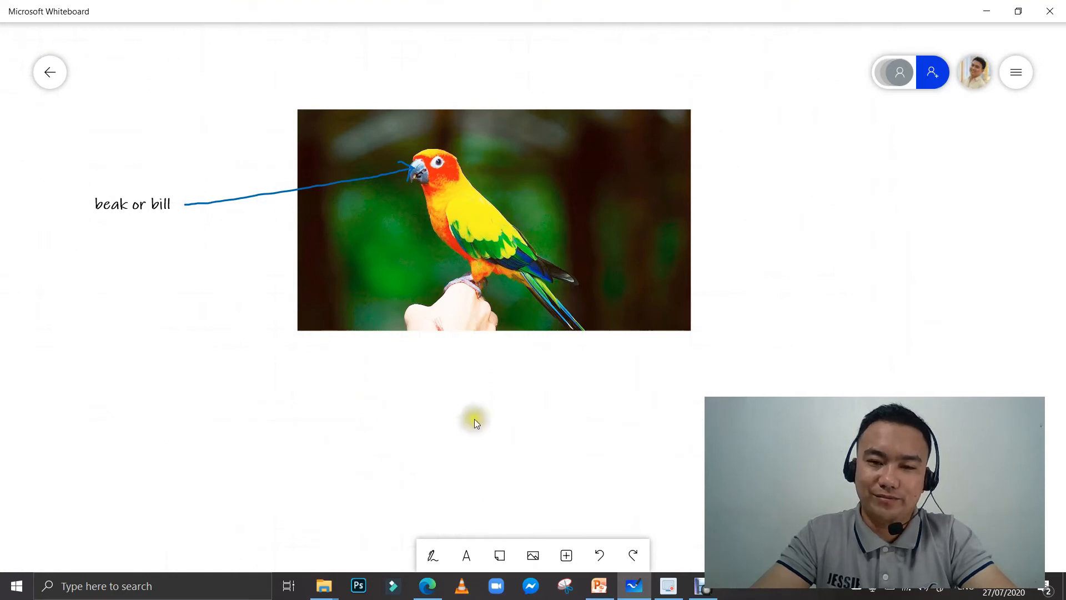
Lasso-select the parrot picture with its arrow and label and clear them from this part of the canvas
left_click(431, 555)
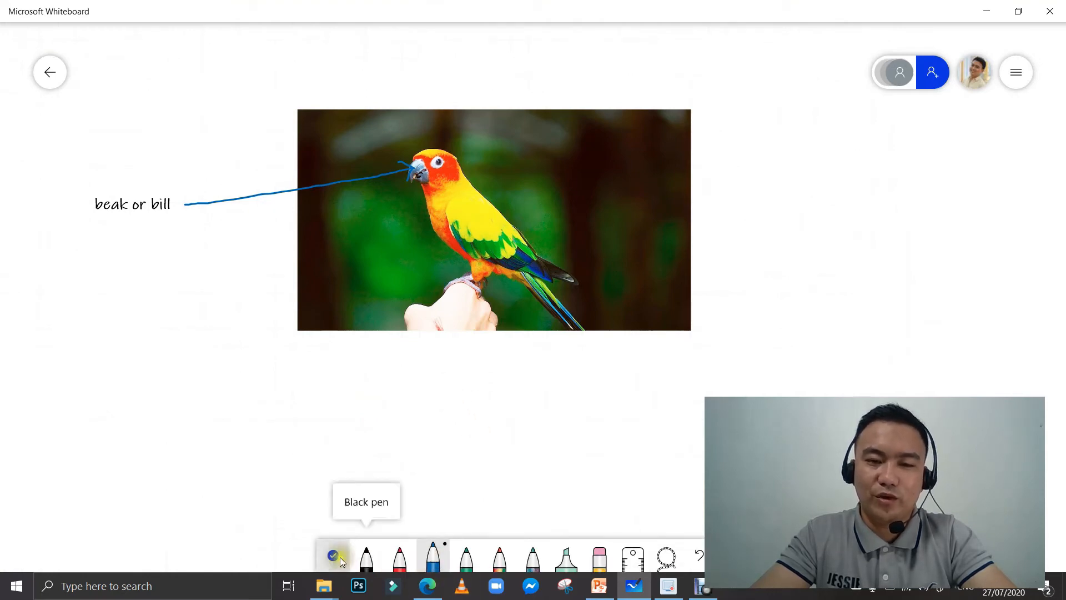
left_click(669, 558)
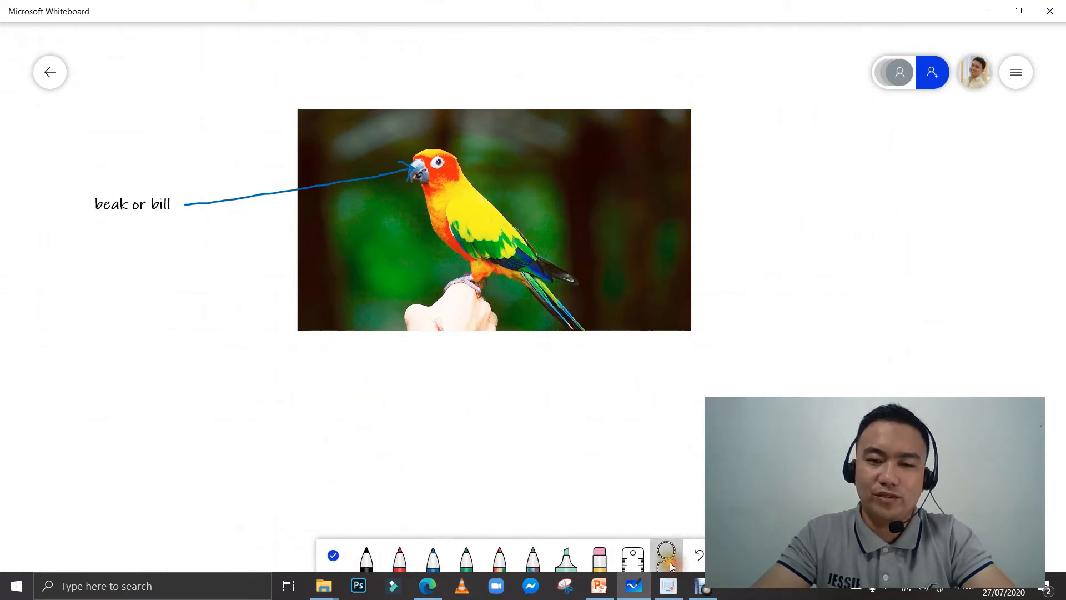
mouse_move(204, 94)
left_mouse_down()
mouse_move(158, 73)
mouse_move(33, 196)
mouse_move(205, 119)
left_mouse_up()
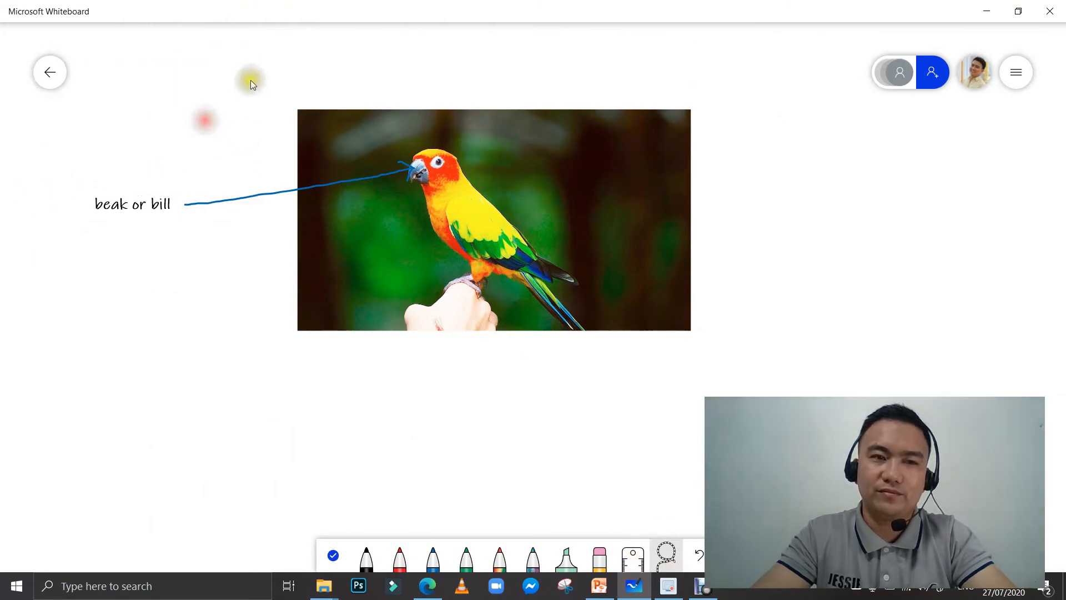
mouse_move(71, 47)
left_mouse_down()
mouse_move(141, 257)
mouse_move(697, 424)
left_mouse_up()
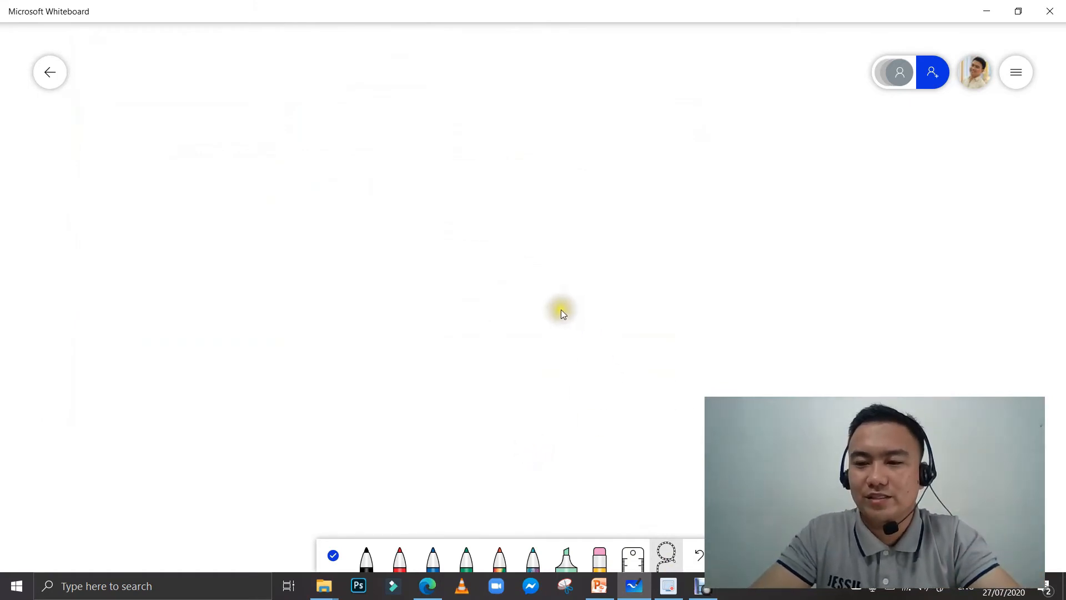
Run a Bing image search for "laptop" and insert the picture of the black laptop with a blue screen
right_click(611, 209)
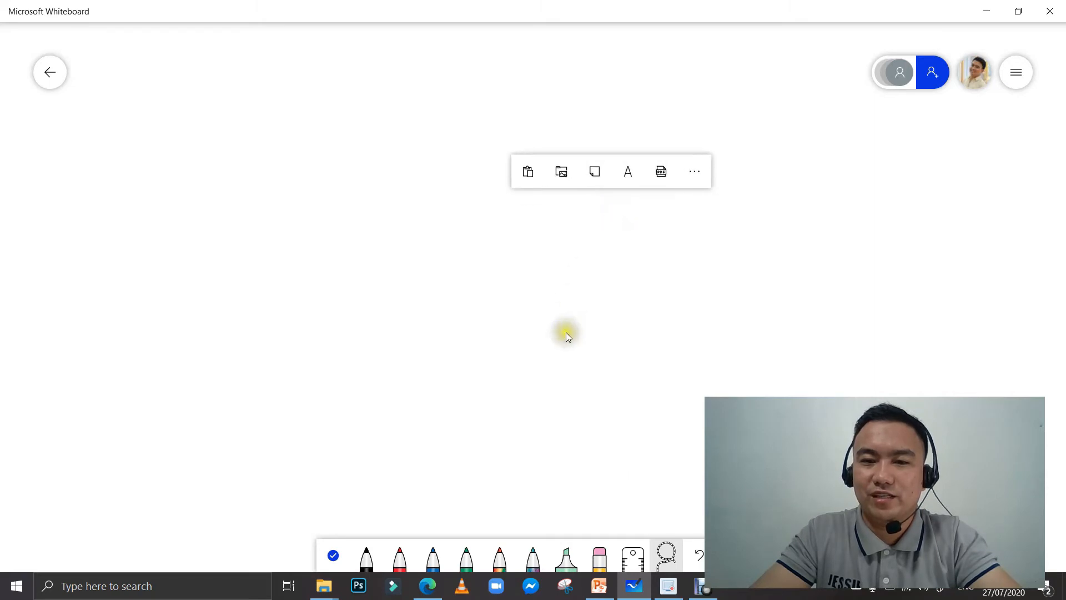
left_click(701, 172)
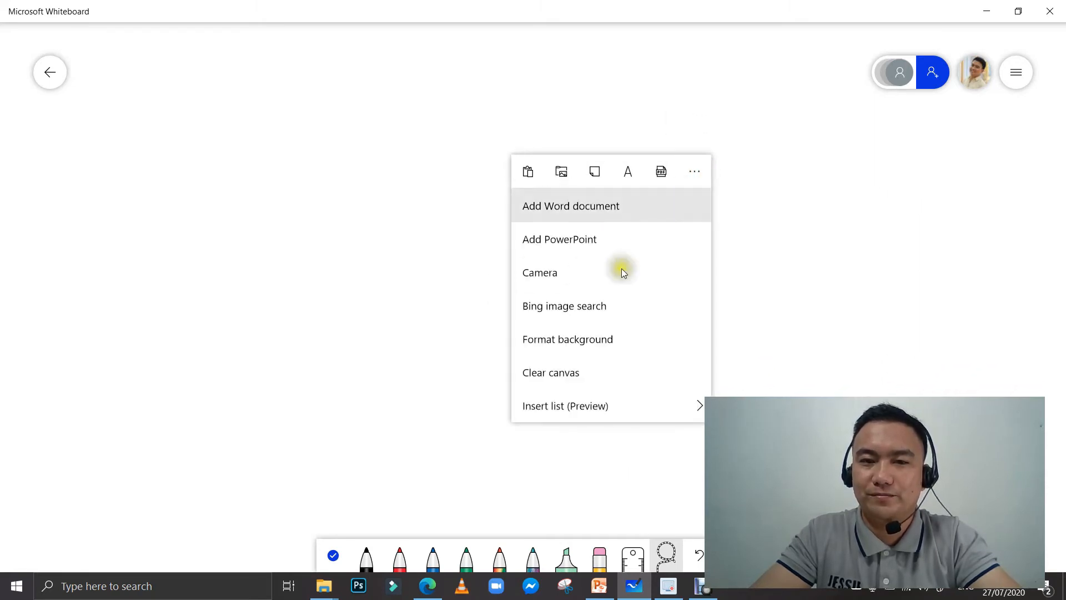
left_click(582, 308)
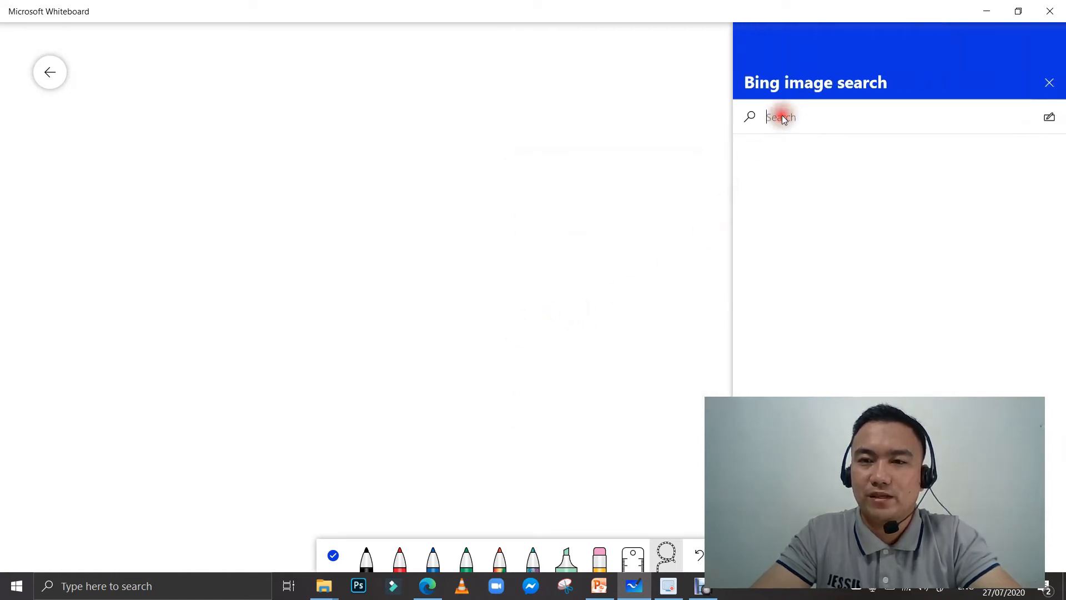
left_click(817, 119)
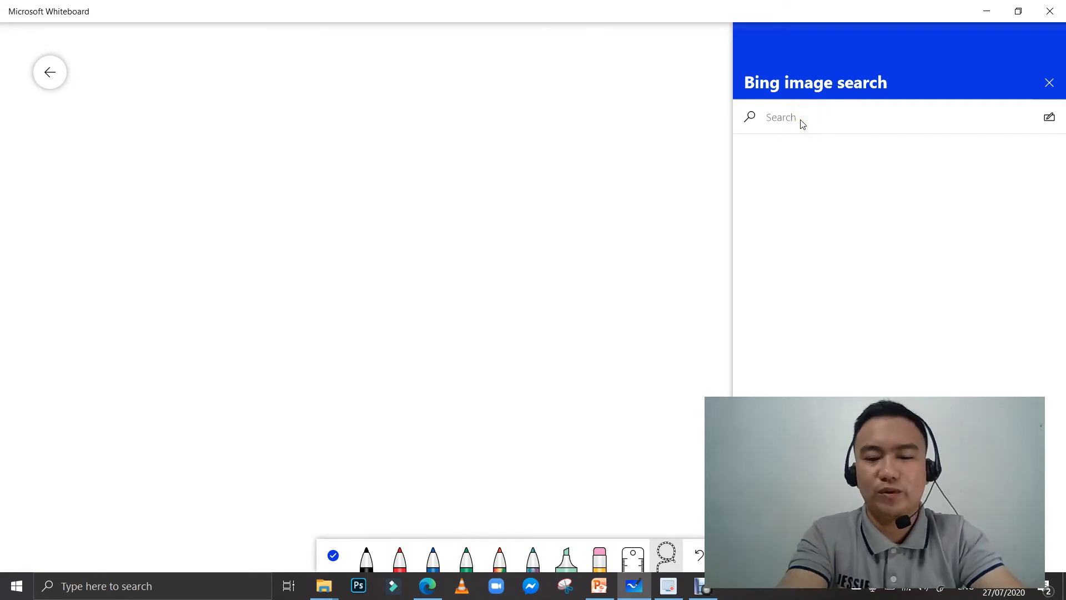
type("laptop")
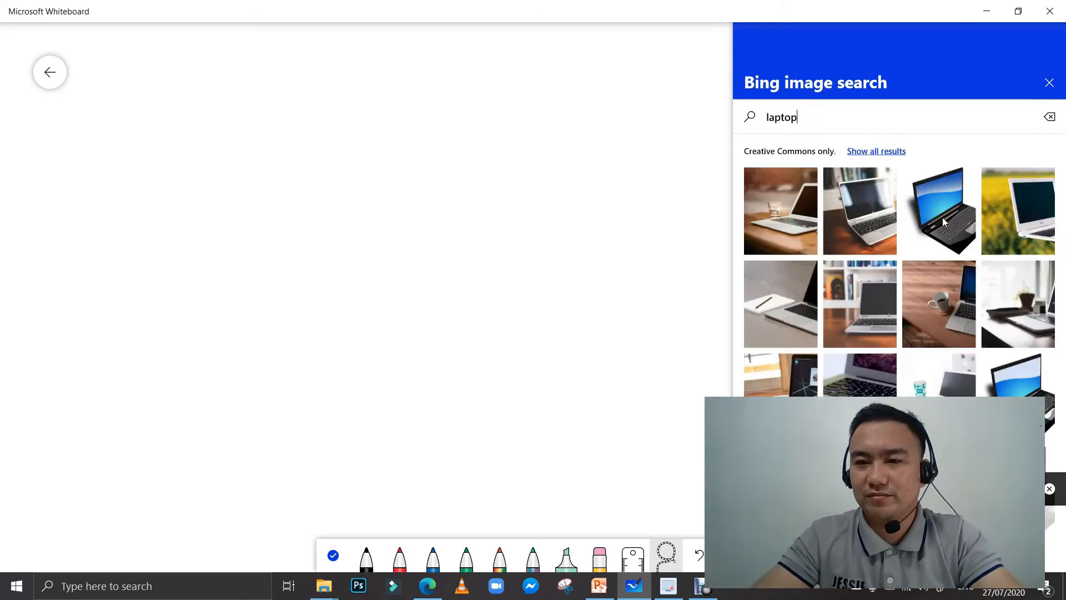
mouse_move(942, 220)
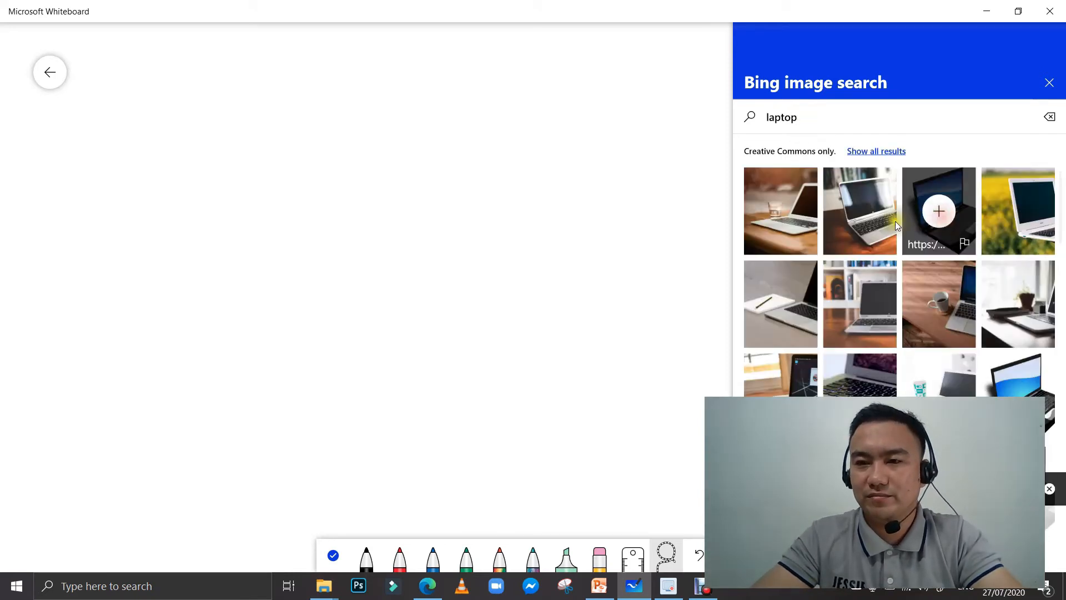
left_click(937, 212)
left_click(543, 295)
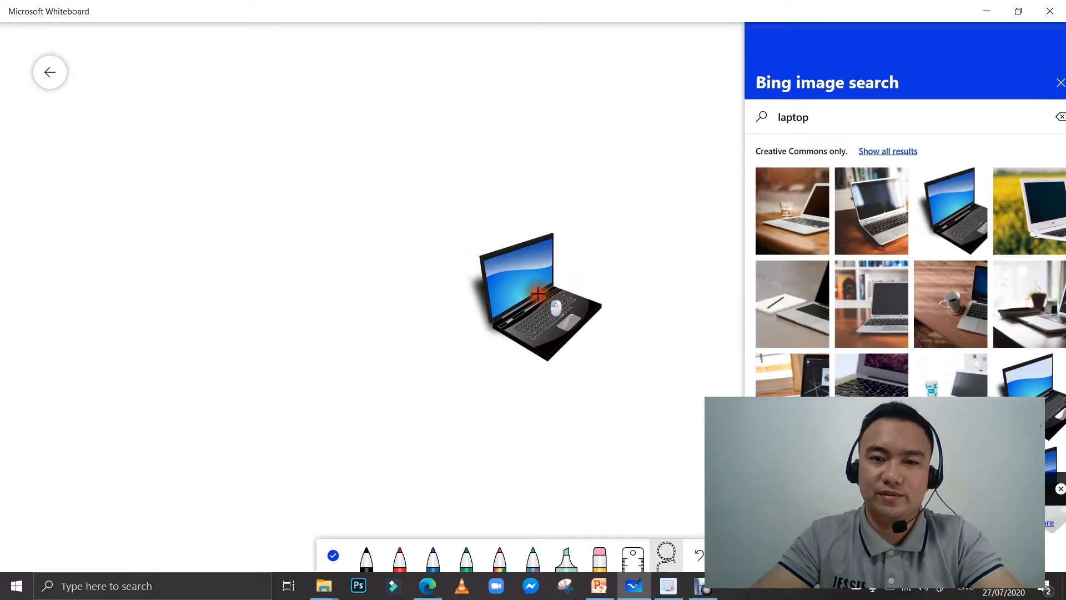
Lasso-select the laptop picture, enlarge it and position it in the upper-left area of the visible canvas
left_click_drag(401, 185, 611, 392)
left_click(564, 321)
left_click_drag(564, 323, 358, 179)
left_click_drag(407, 223, 483, 302)
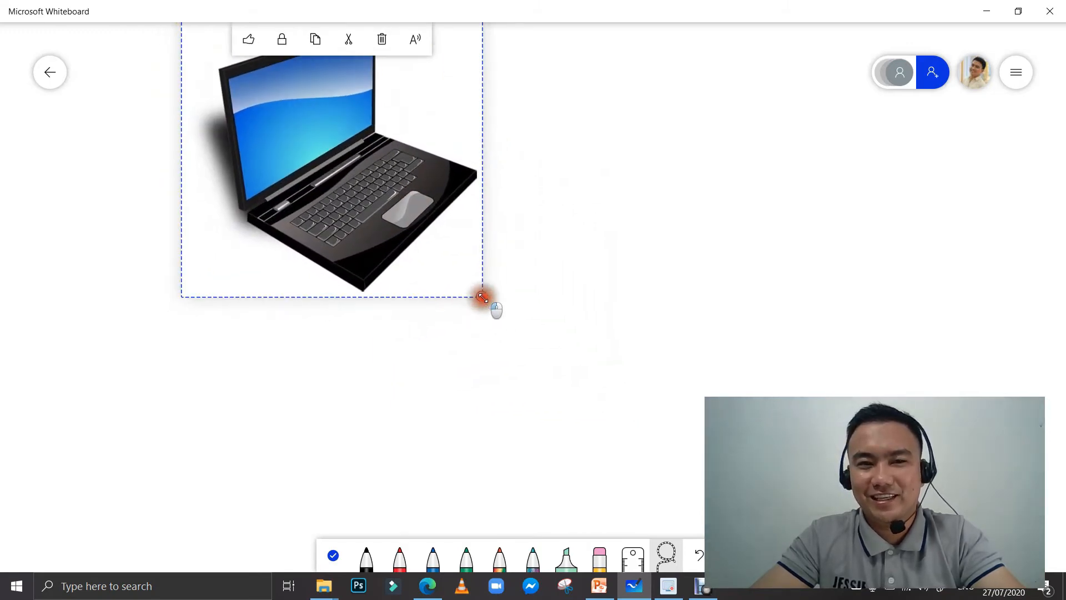
left_click_drag(410, 218, 404, 288)
left_click(645, 288)
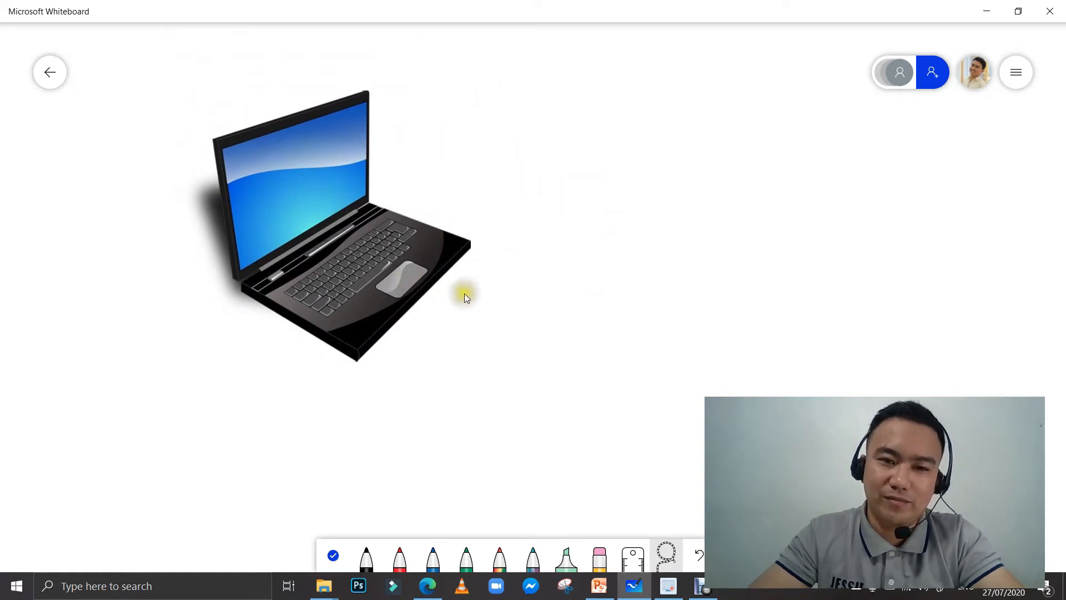
Lasso-select the enlarged laptop picture and delete it from the canvas
left_click_drag(155, 73, 441, 371)
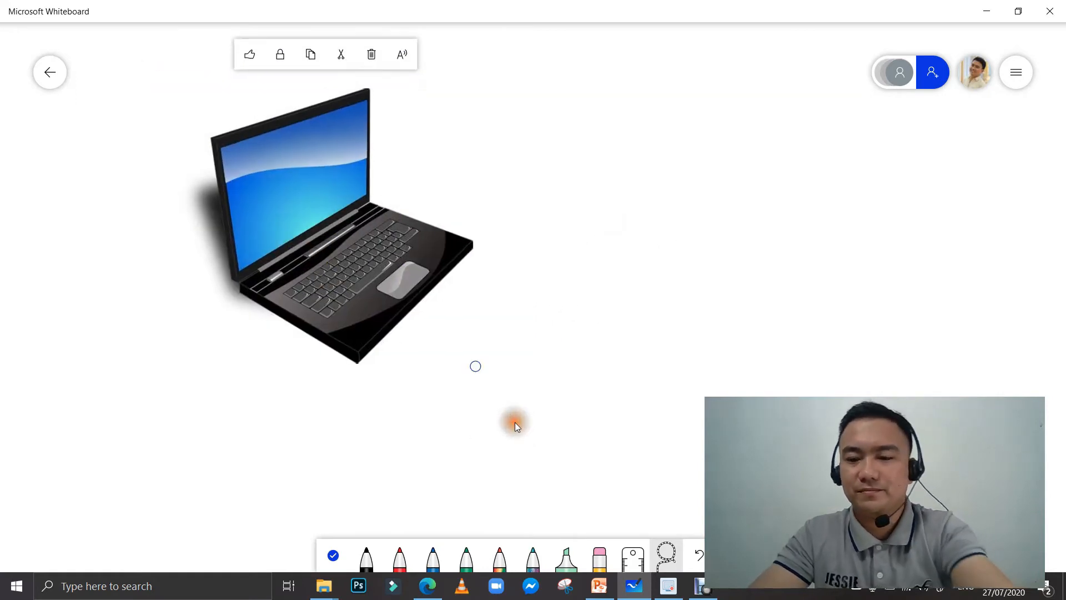
key("Delete")
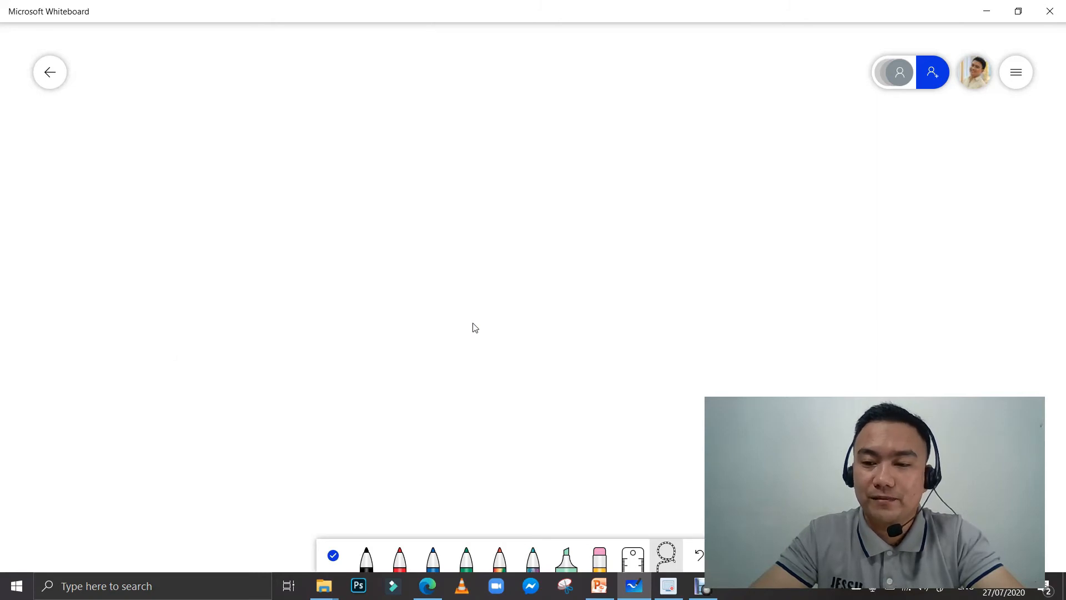
Open the K-to-12-MELCS-with-CG-Codes PDF from the Downloads folder for inserting pages onto the whiteboard
left_click(499, 168)
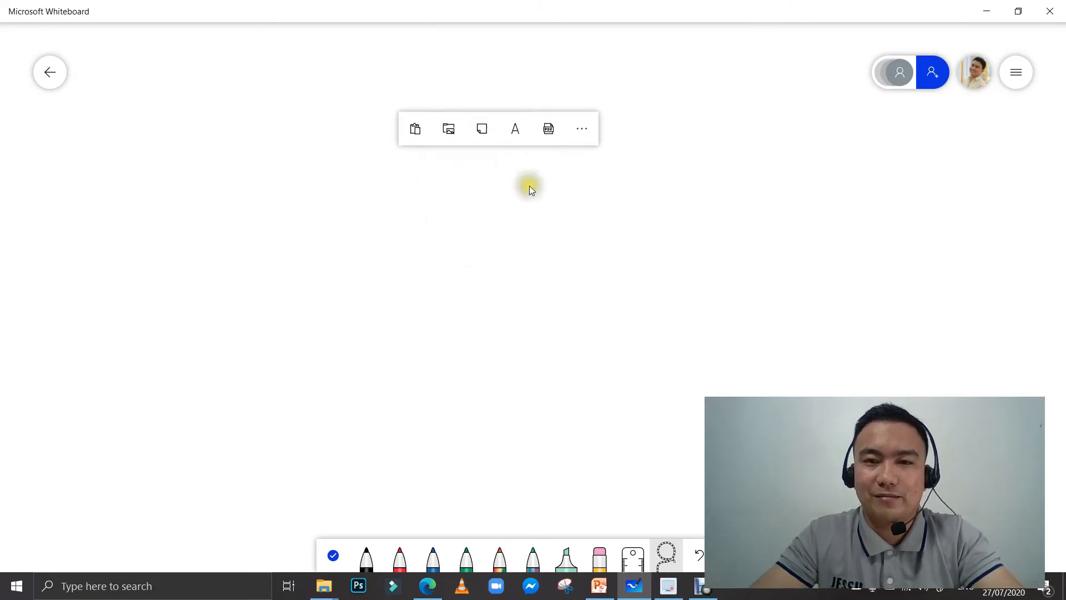
left_click(551, 130)
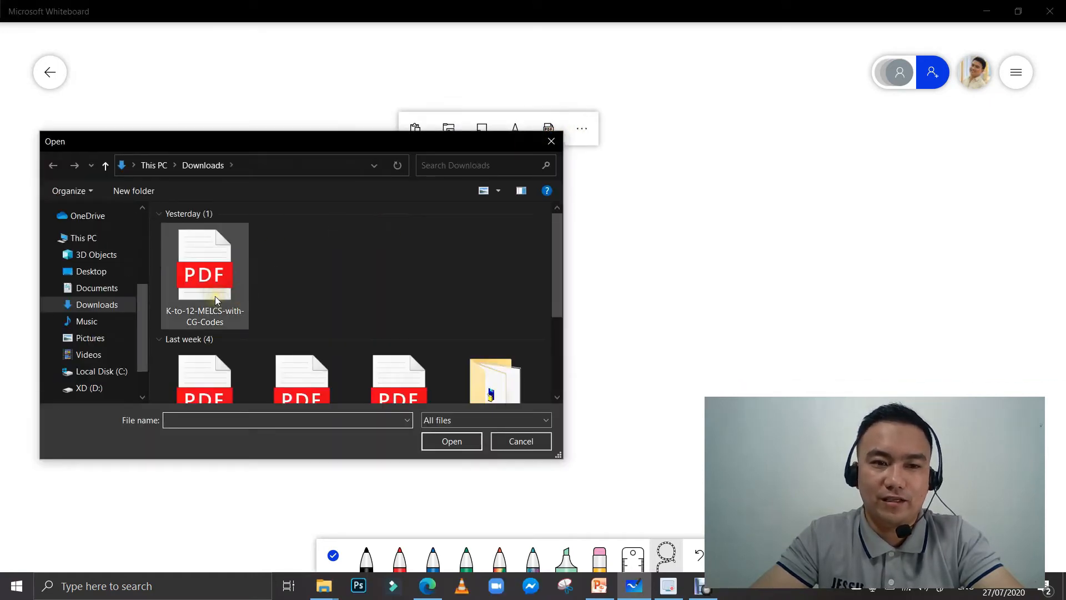
left_click(215, 296)
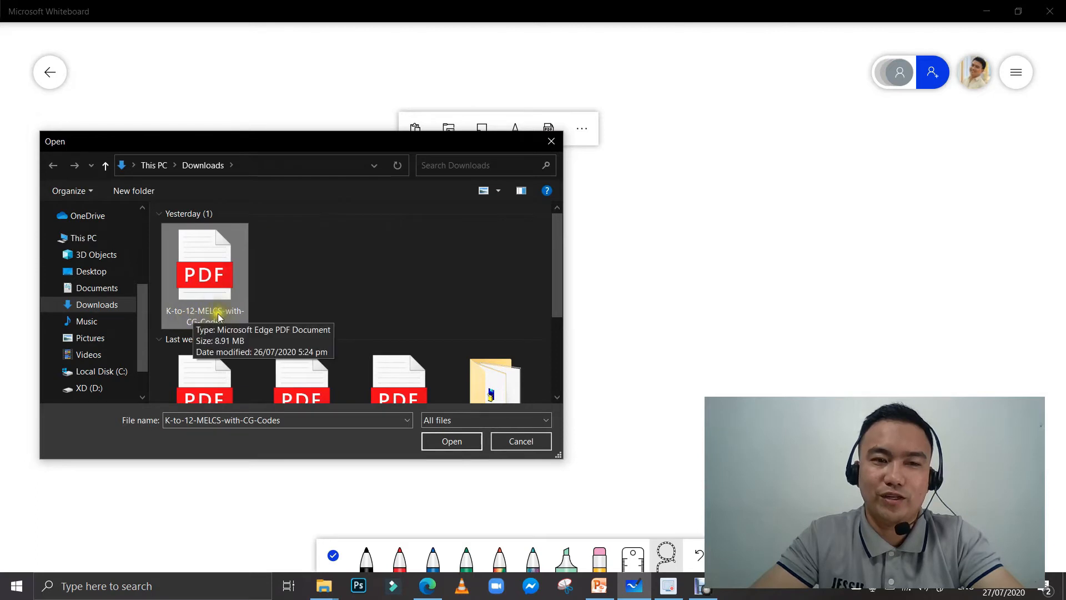
left_click(432, 443)
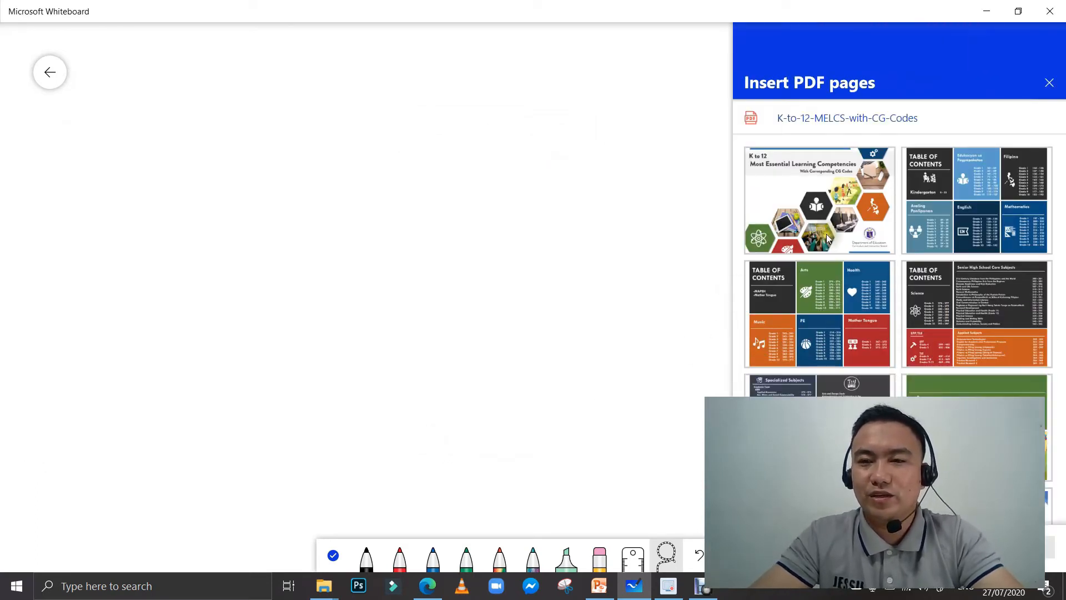
Browse the PDF's page thumbnails and insert the table of contents page covering MAPEH and Mother Tongue
scroll(826, 234, "down", 2)
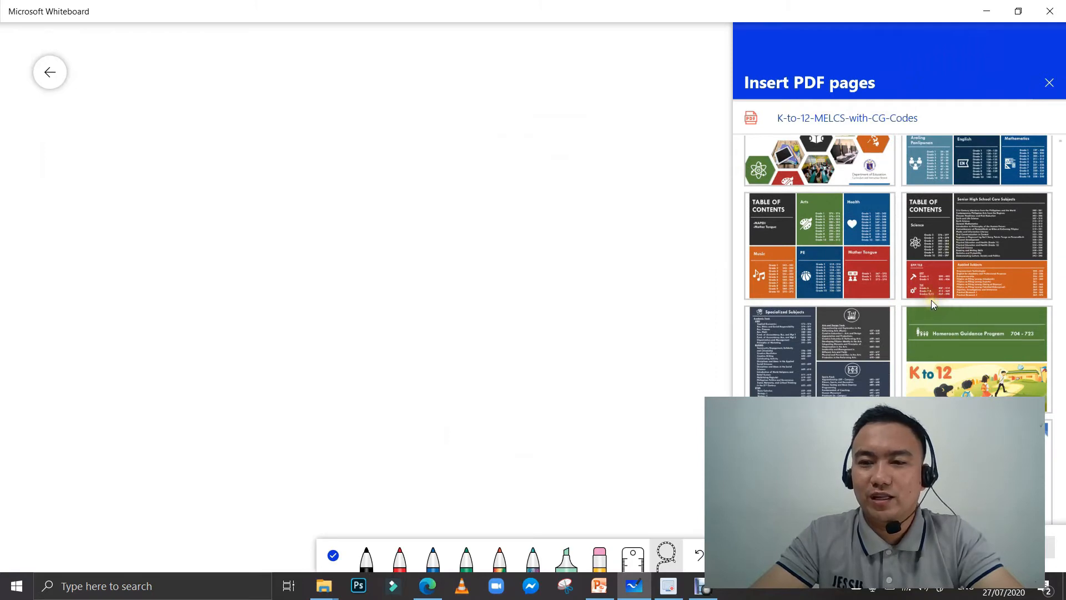
scroll(947, 333, "down", 2)
scroll(949, 342, "down", 2)
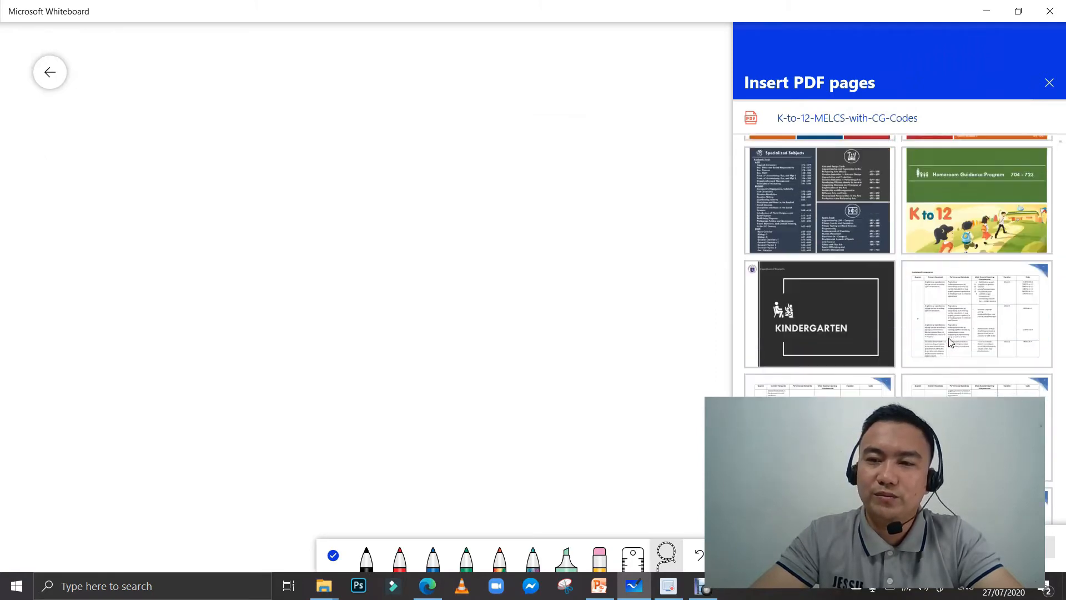
scroll(949, 340, "up", 6)
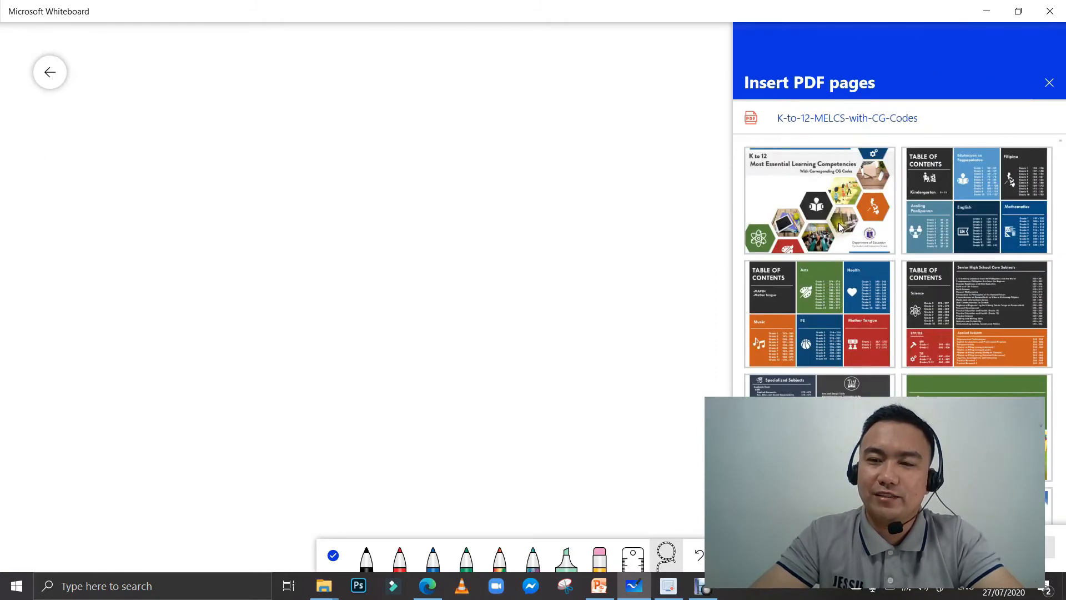
scroll(837, 223, "down", 4)
scroll(838, 222, "down", 3)
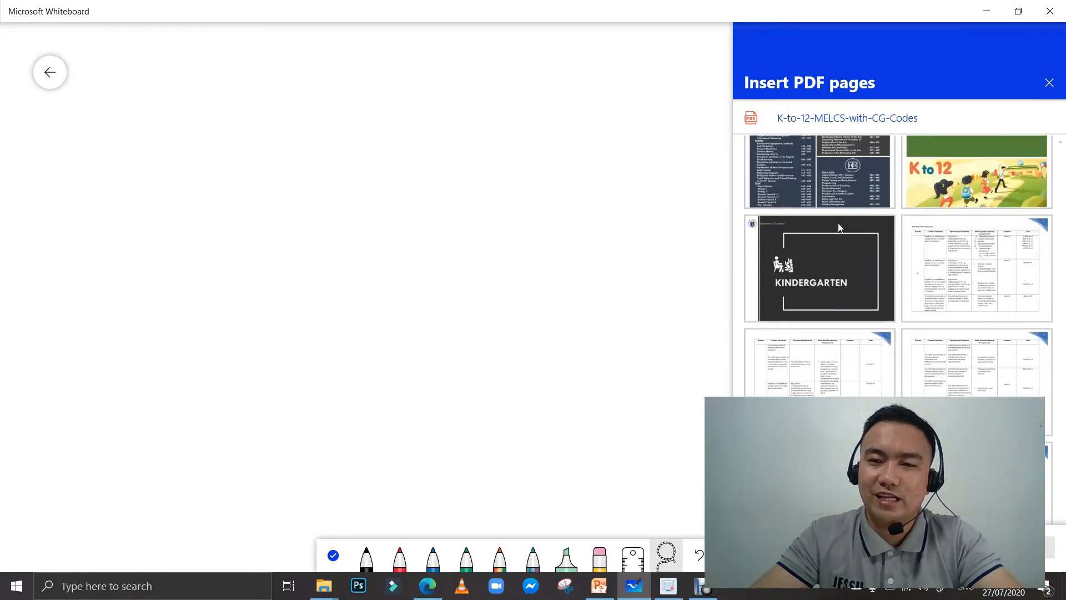
scroll(837, 222, "up", 4)
scroll(839, 228, "up", 3)
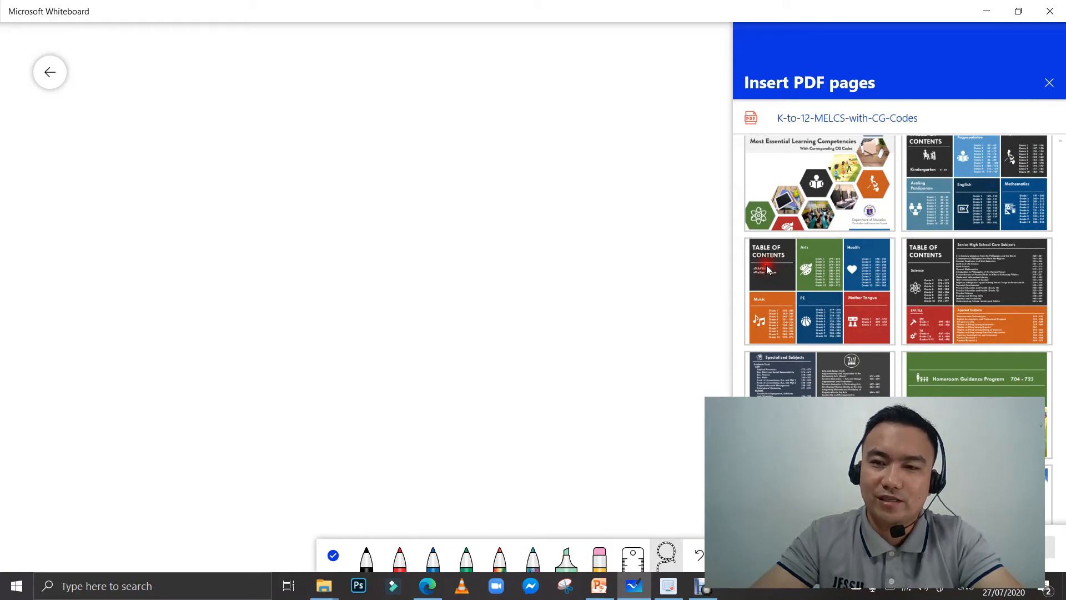
left_click(768, 269)
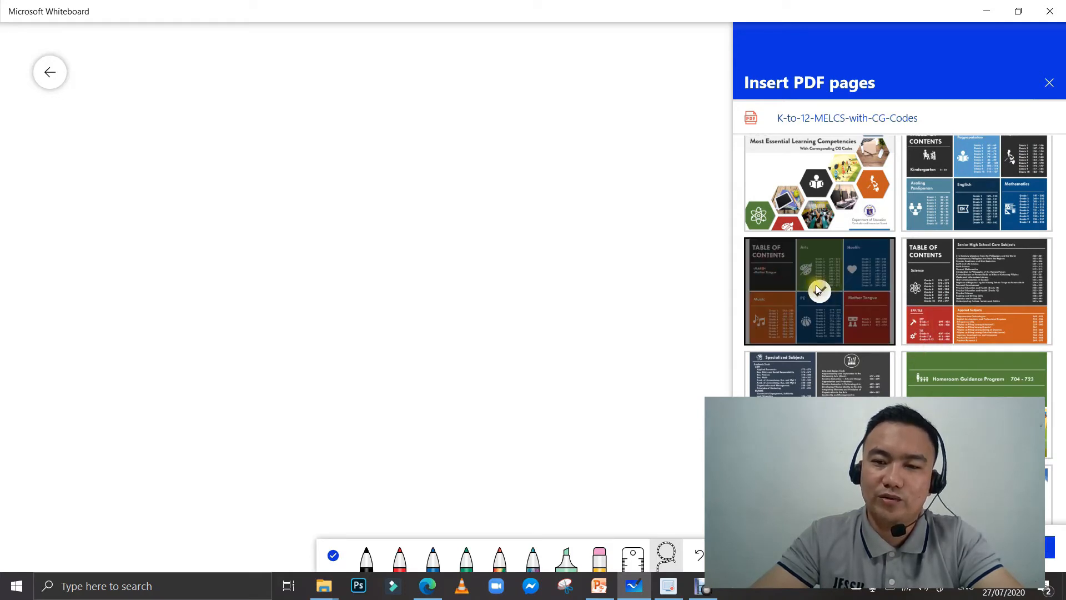
left_click(999, 547)
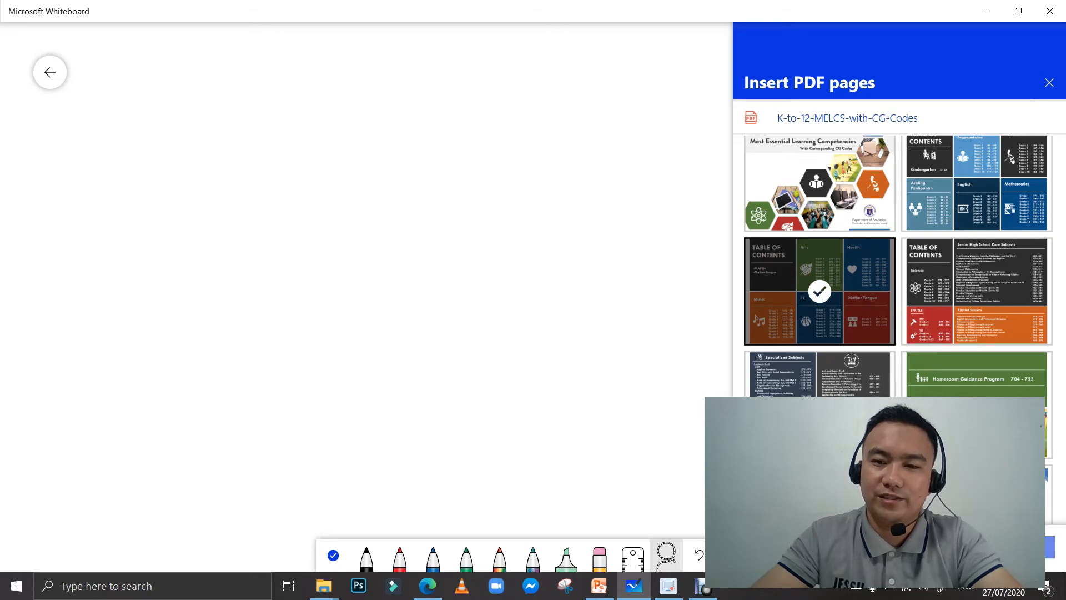
Lasso-select the inserted table of contents page on the canvas
left_click_drag(687, 296, 648, 284)
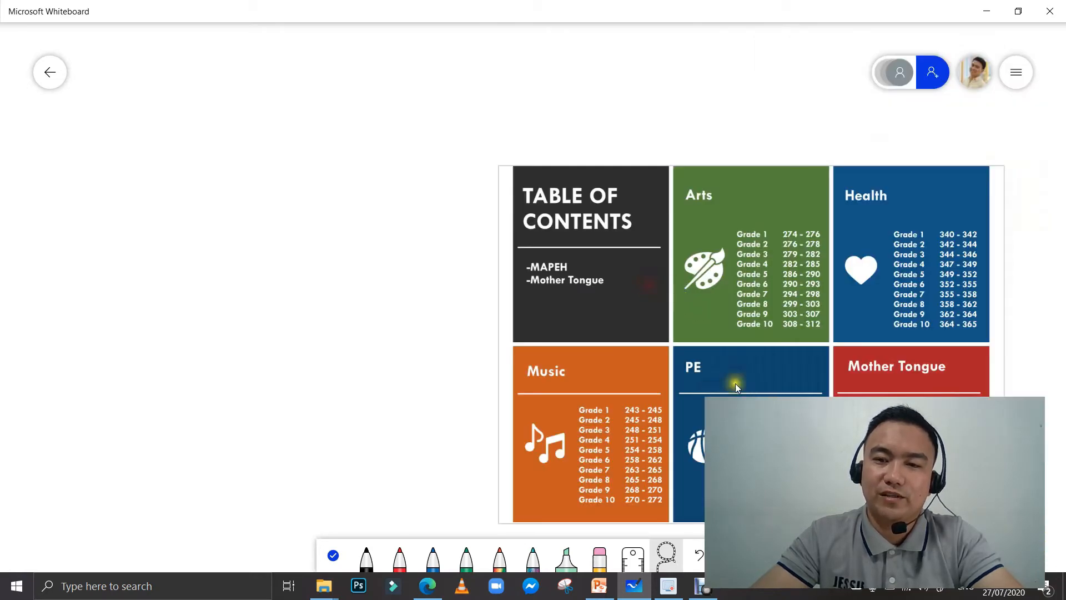
scroll(604, 341, "down", 5)
mouse_move(507, 189)
left_mouse_down()
mouse_move(661, 357)
mouse_move(936, 511)
left_mouse_up()
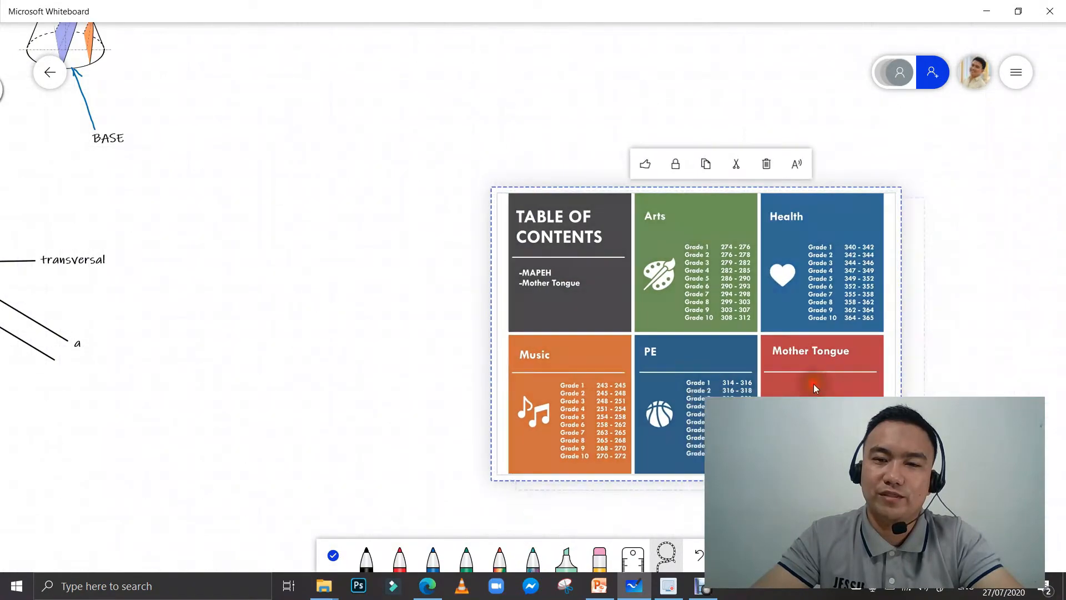
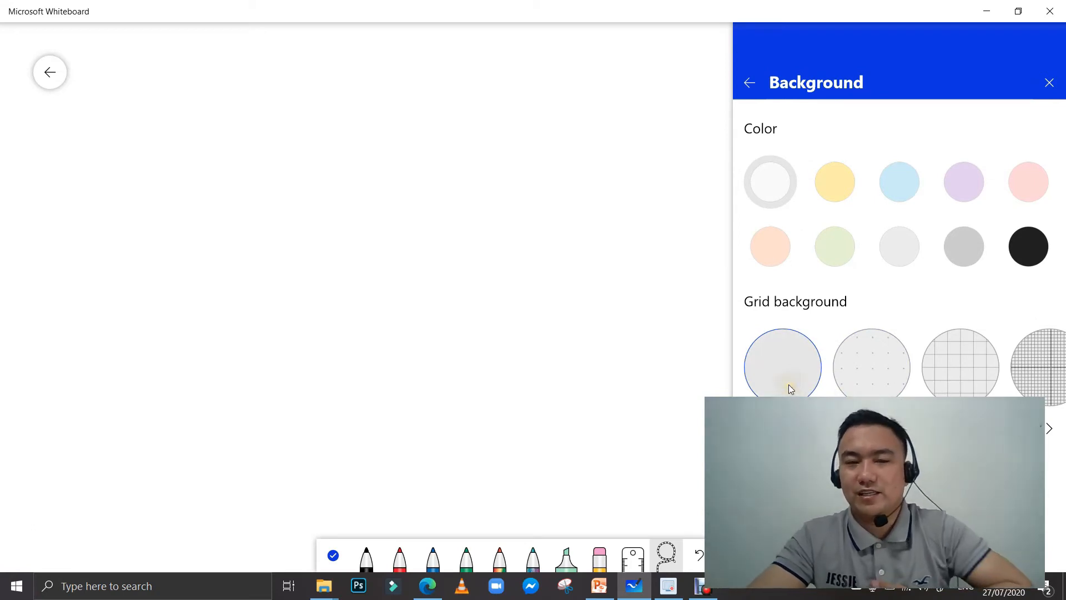
Try the dotted pattern and the plain square grid as the whiteboard background
left_click(851, 385)
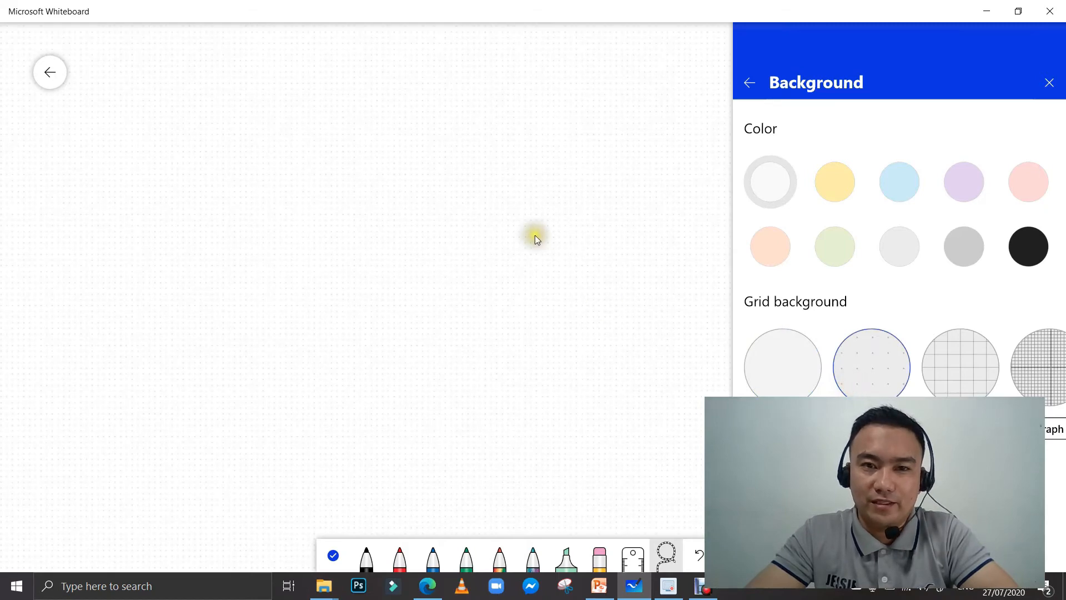
scroll(535, 236, "up", 6)
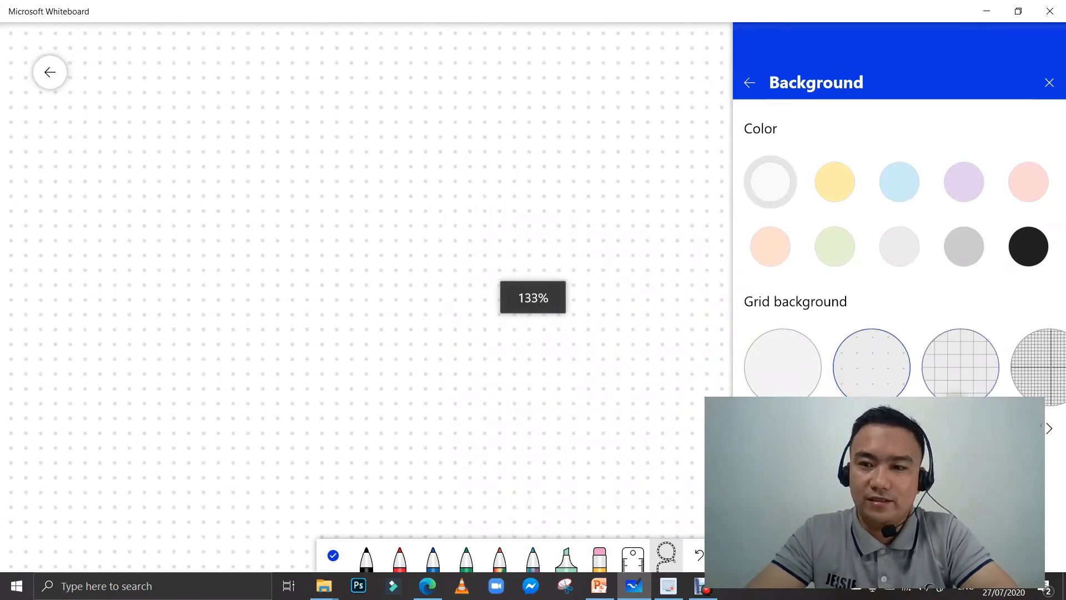
left_click(964, 385)
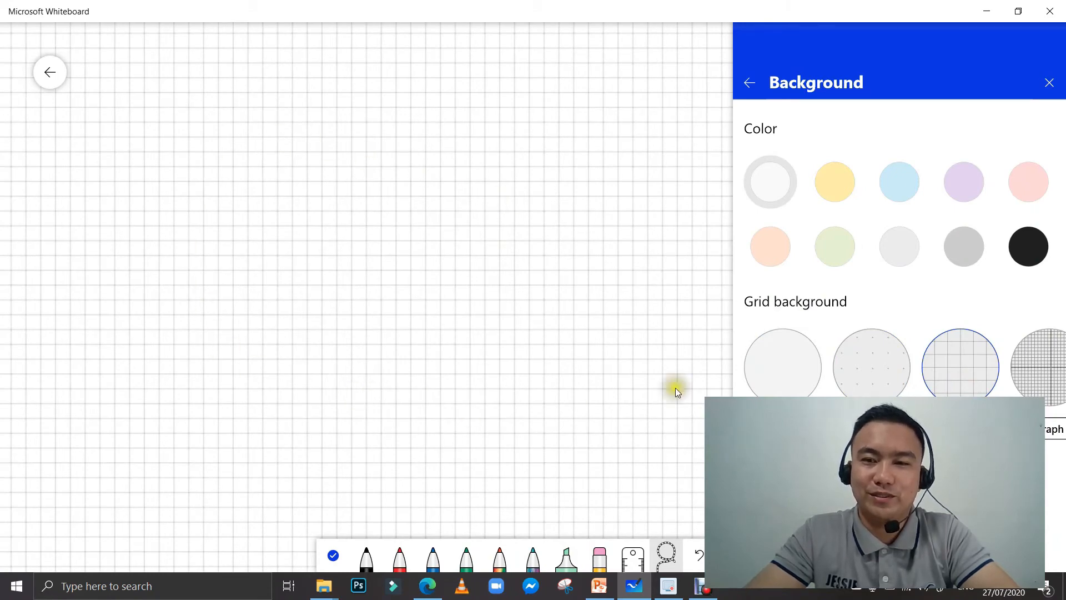
Try the graph-paper background and inspect its fine and major grid lines up close
left_click(1028, 366)
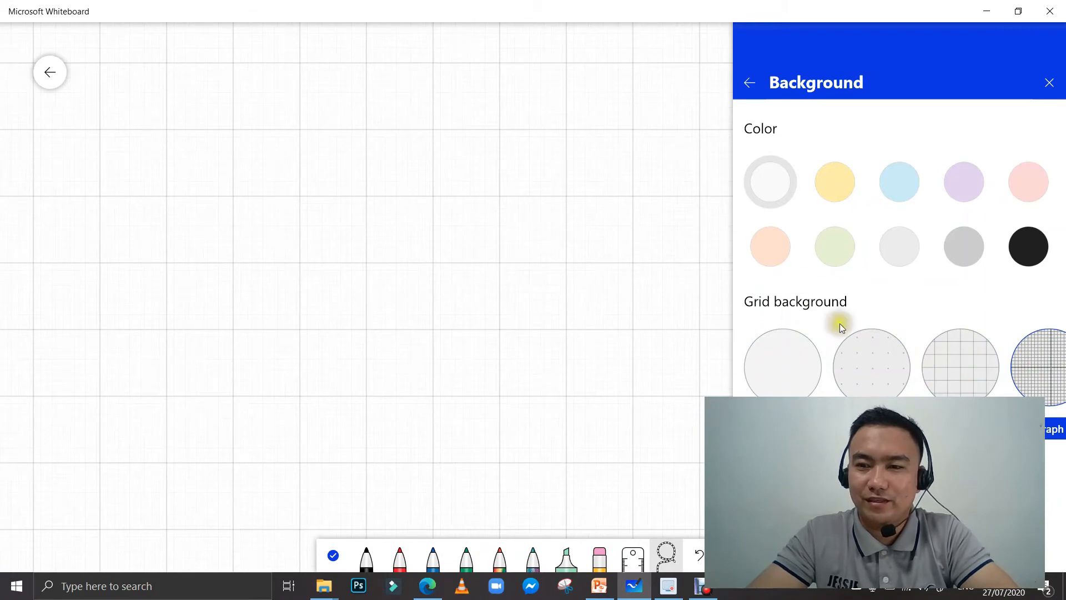
scroll(412, 195, "up", 5)
scroll(411, 198, "up", 3)
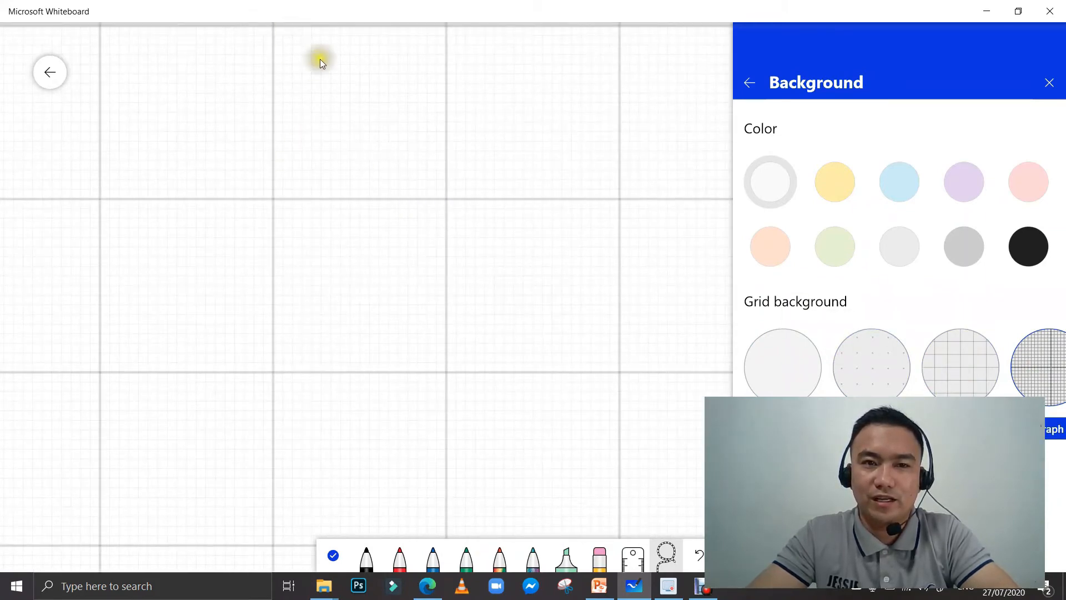
scroll(301, 180, "up", 4)
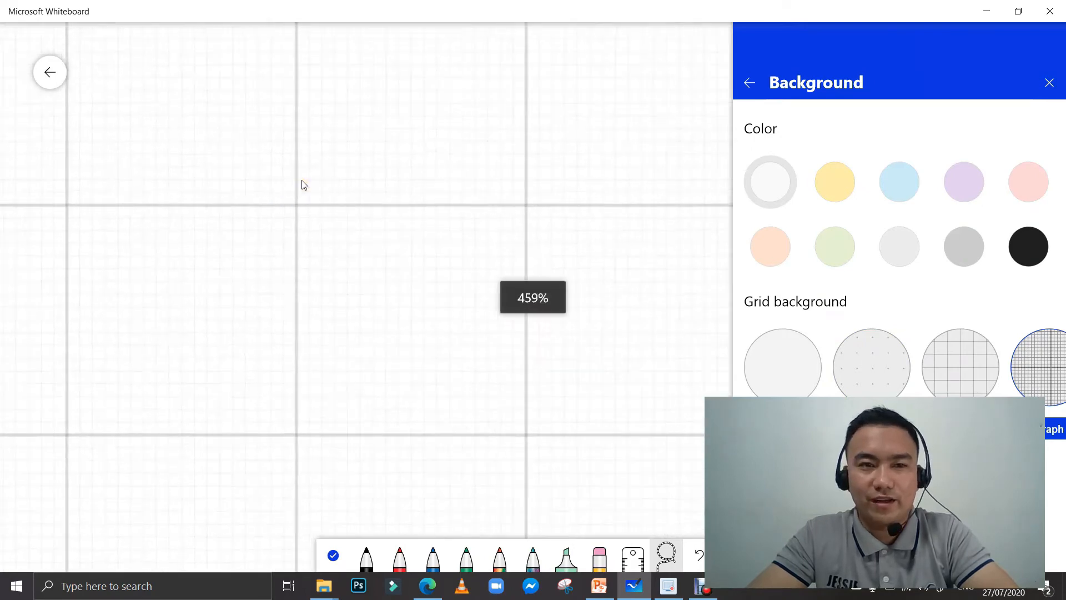
scroll(302, 180, "down", 1)
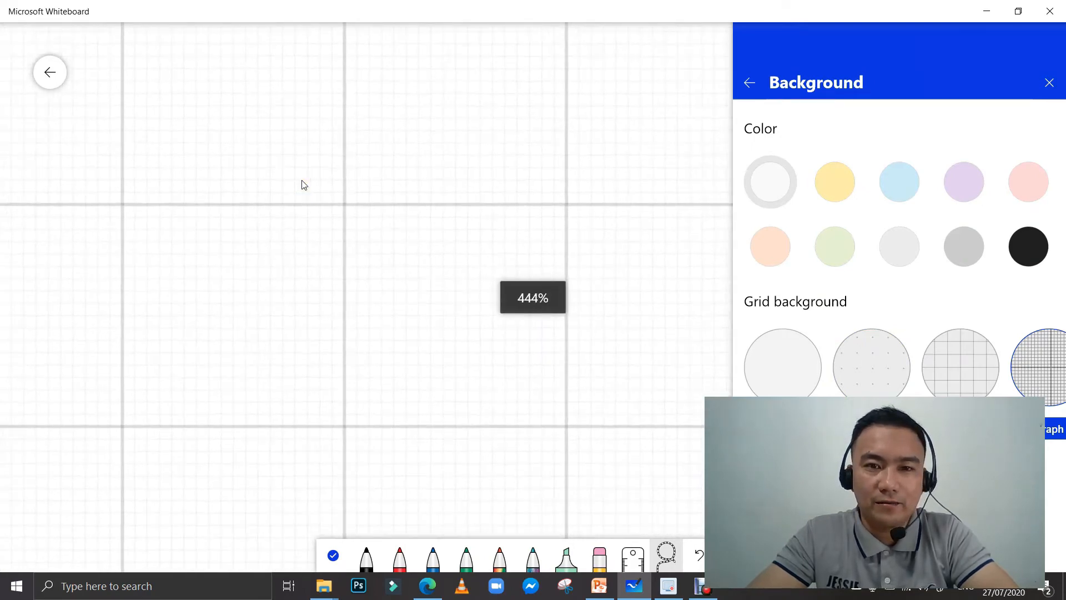
Set the whiteboard background to the plain square grid and check it at a smaller scale
left_click(939, 390)
scroll(507, 339, "down", 4)
scroll(508, 339, "down", 5)
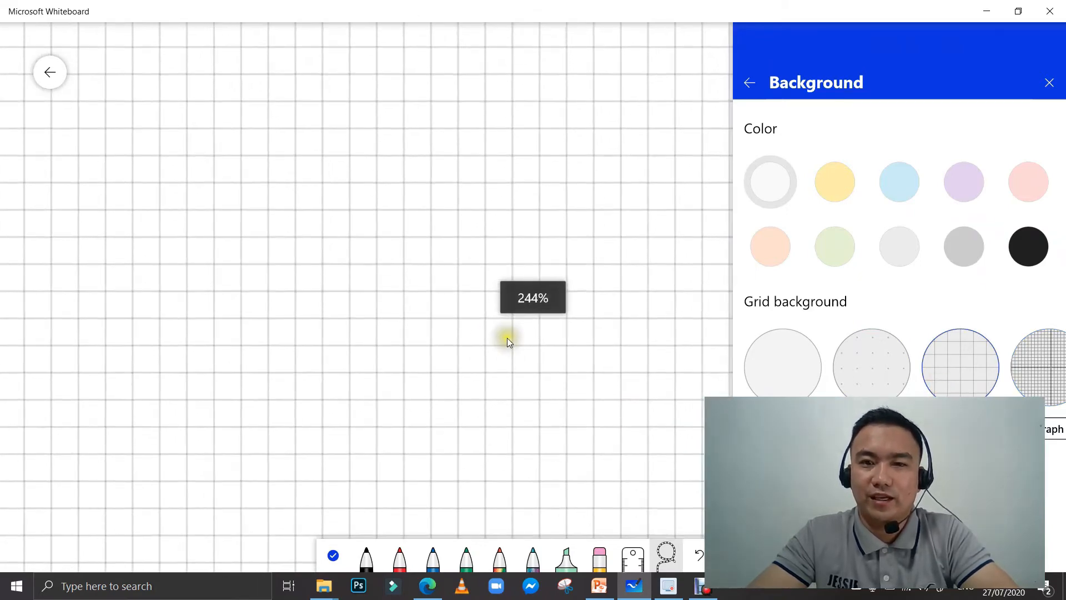
scroll(508, 342, "down", 5)
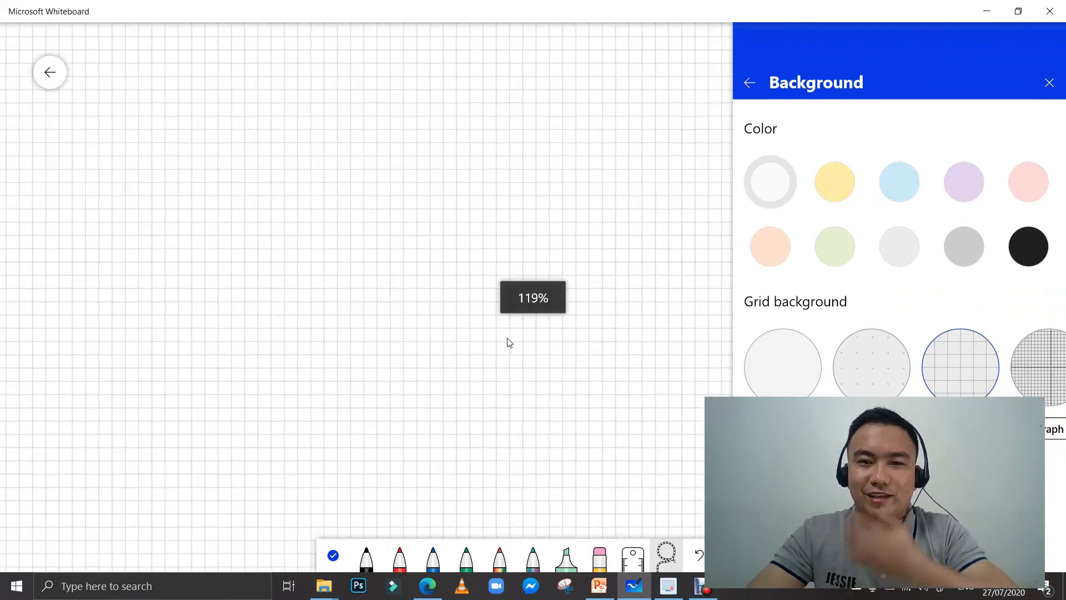
scroll(509, 341, "down", 2)
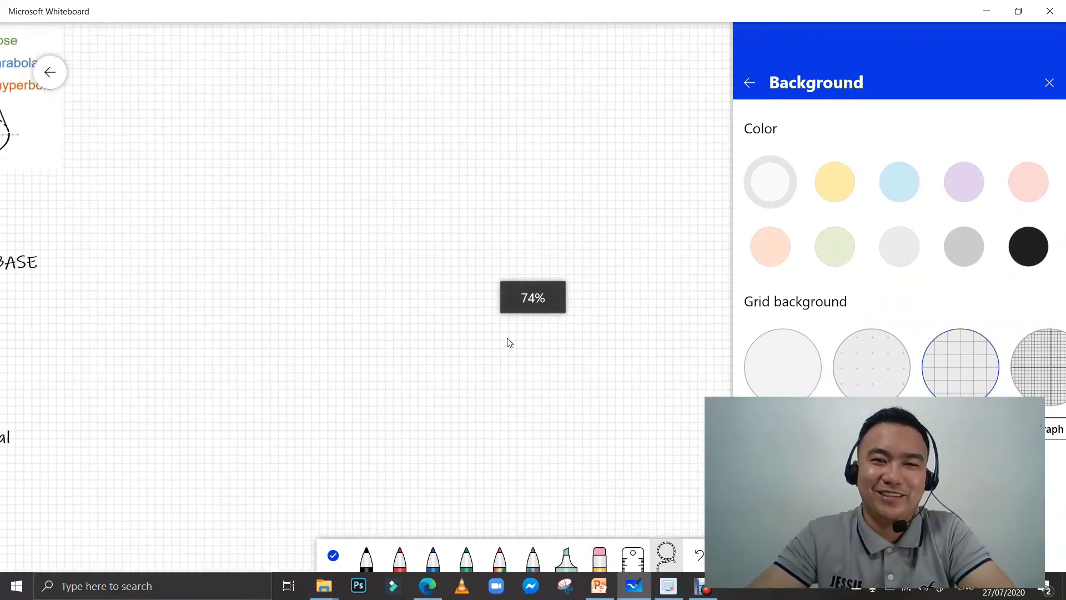
Try light blue, pink and yellow as the whiteboard's background color over the square grid
scroll(508, 341, "up", 5)
scroll(508, 341, "down", 5)
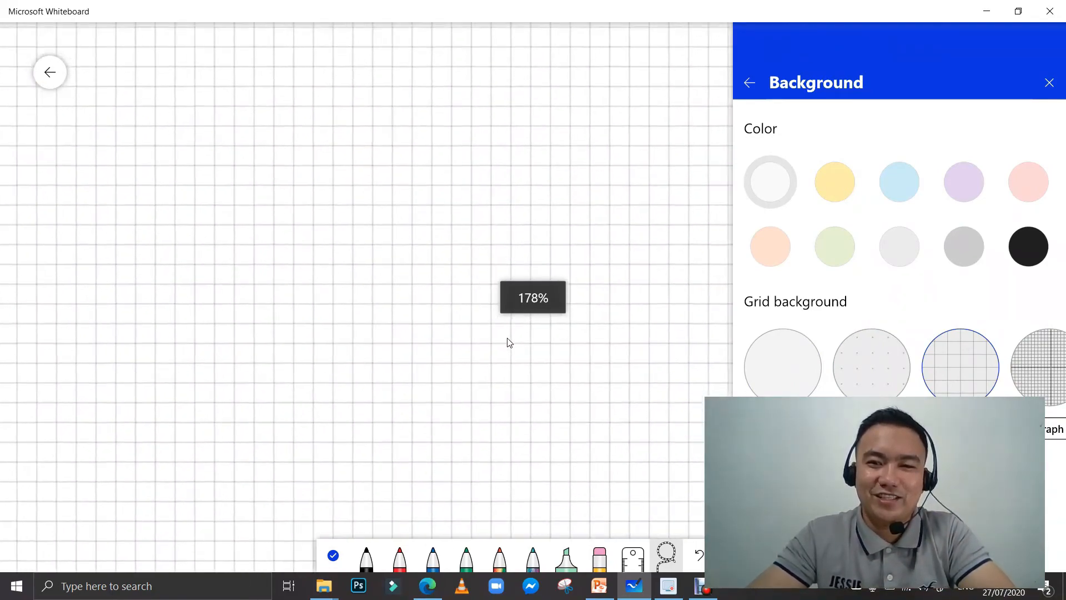
scroll(509, 341, "down", 2)
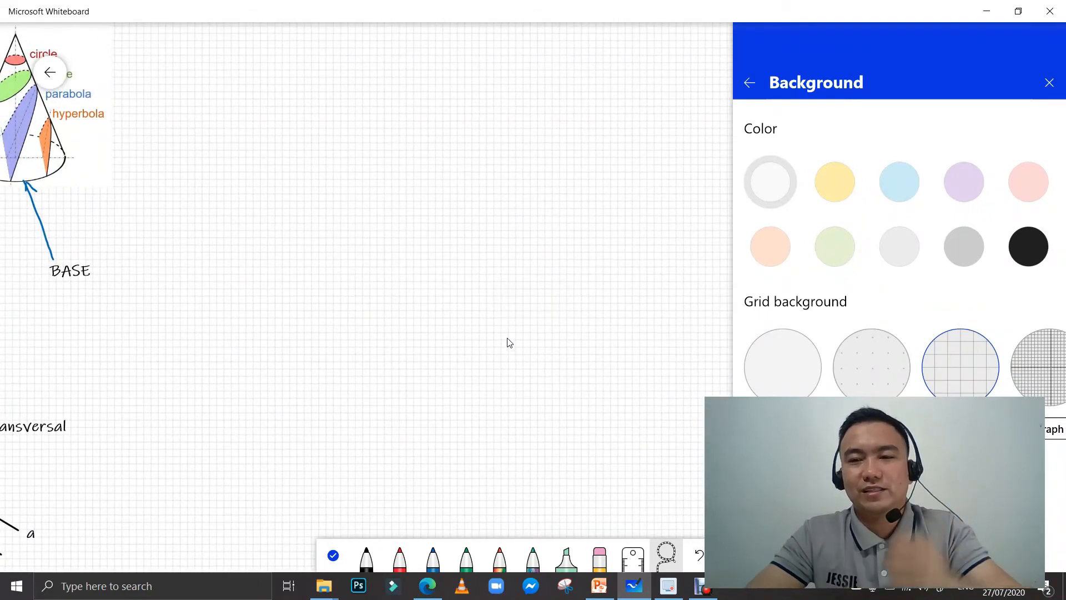
left_click(904, 185)
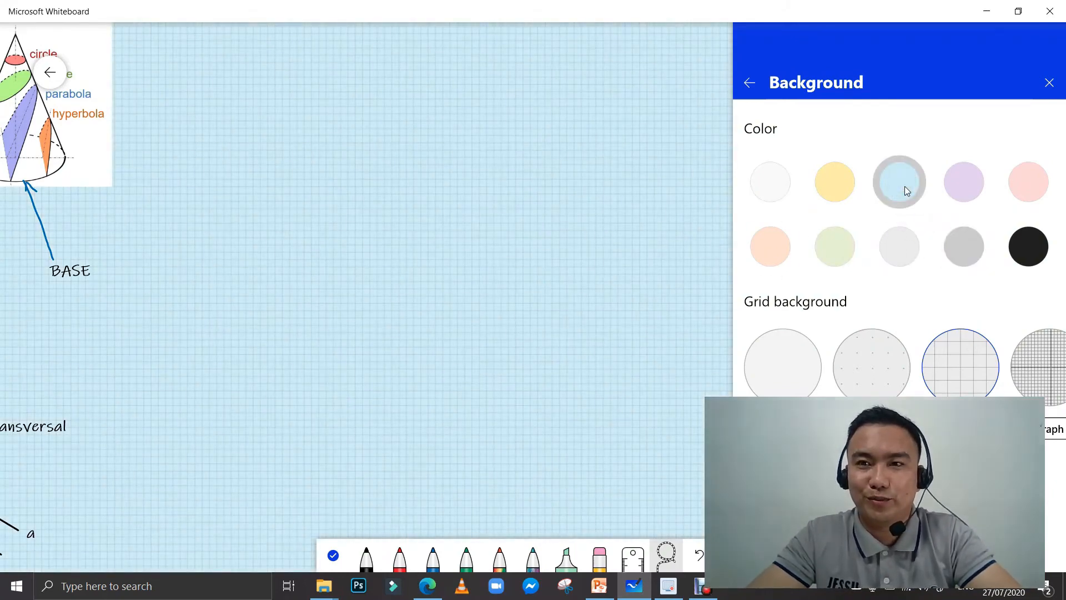
left_click(1026, 183)
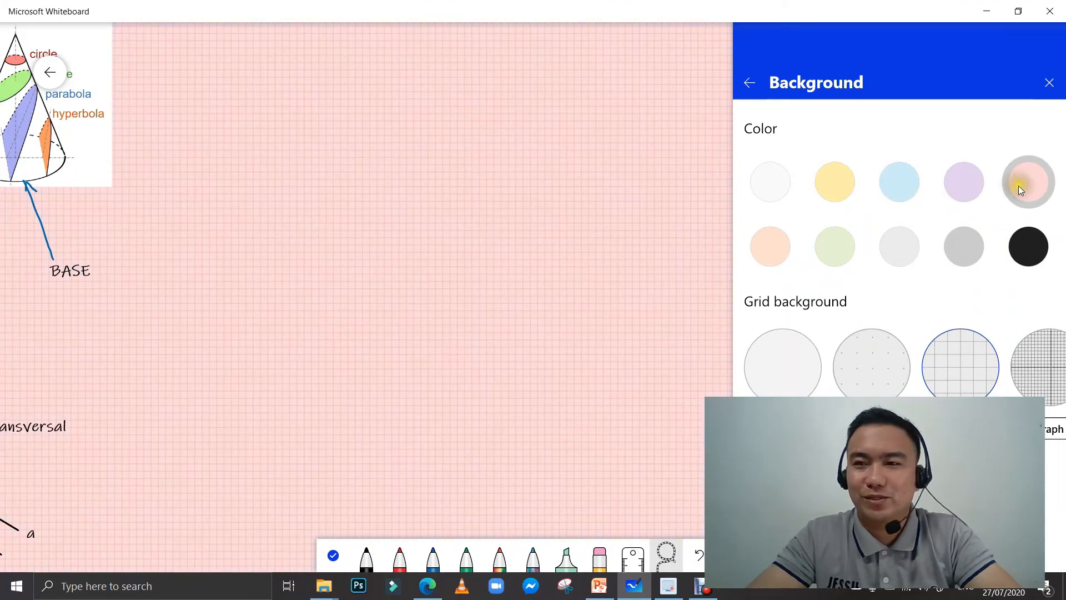
left_click(958, 209)
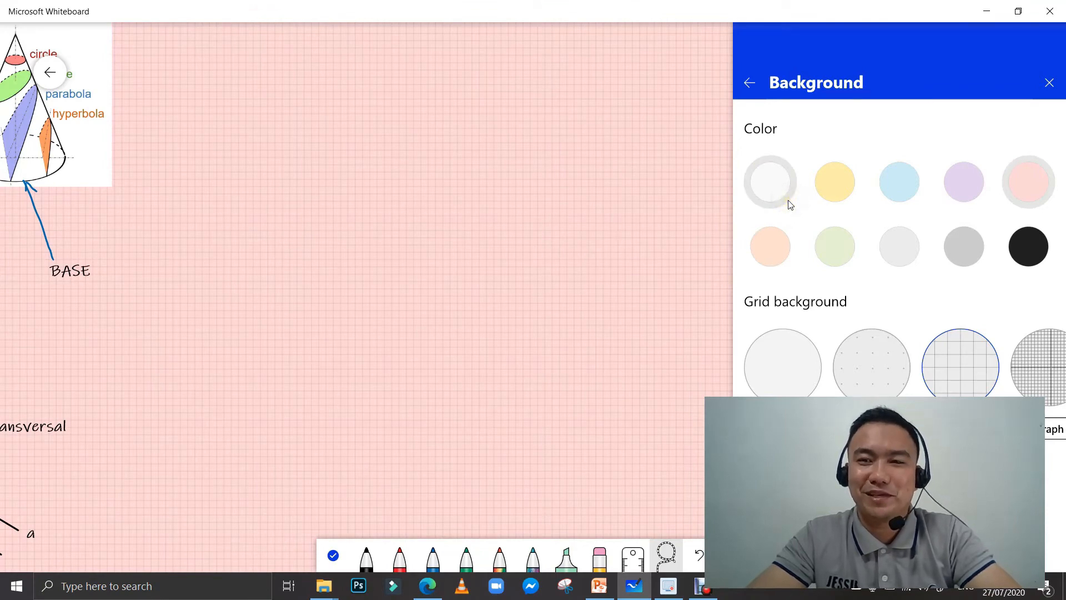
left_click(836, 185)
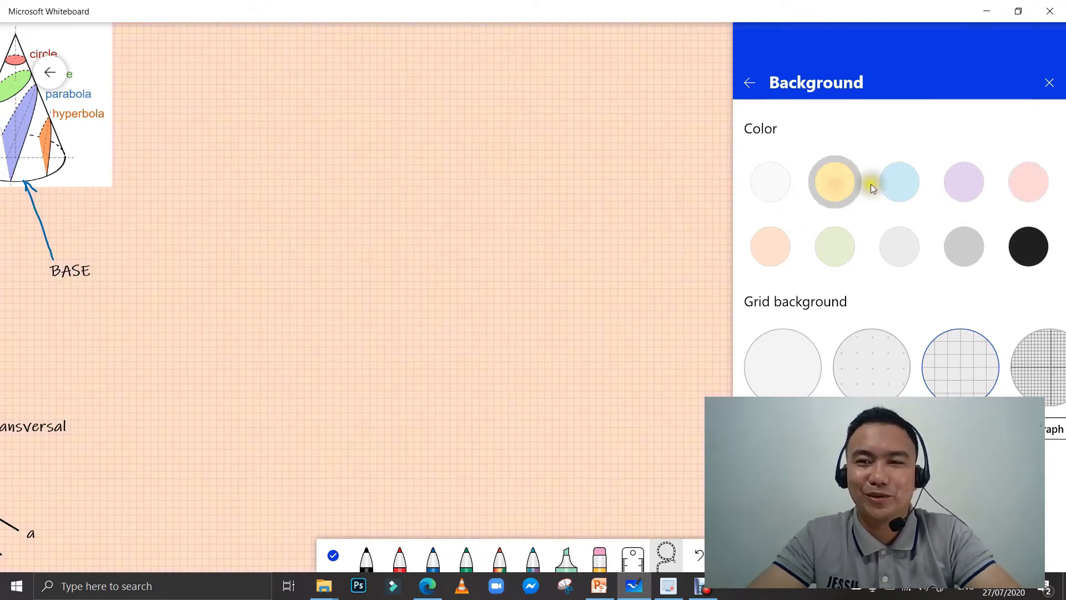
left_click(895, 184)
Set the background color to white and keep the plain square grid
left_click(773, 185)
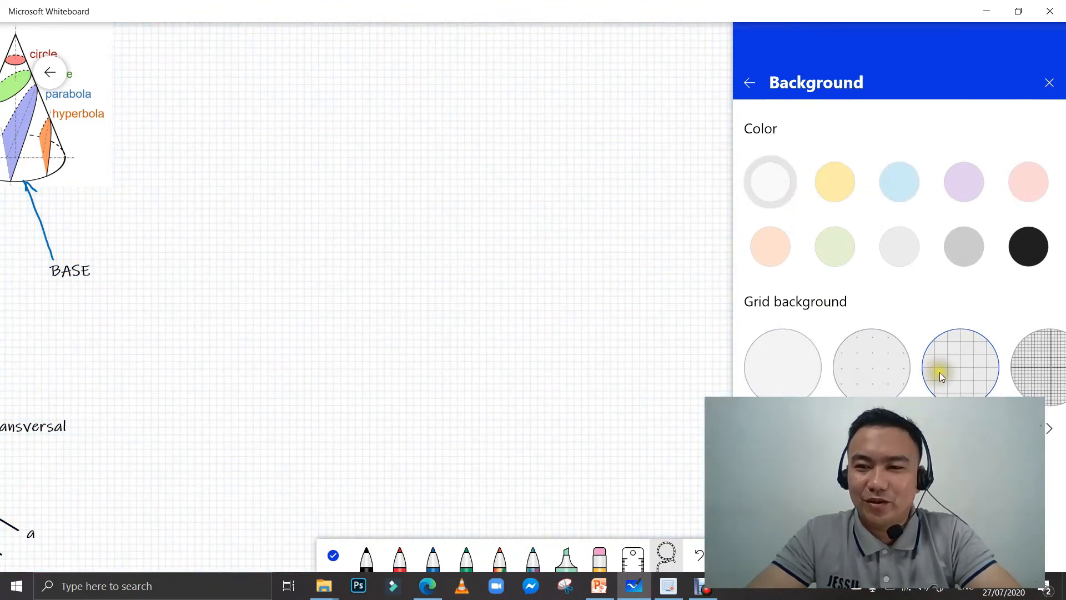
left_click(957, 361)
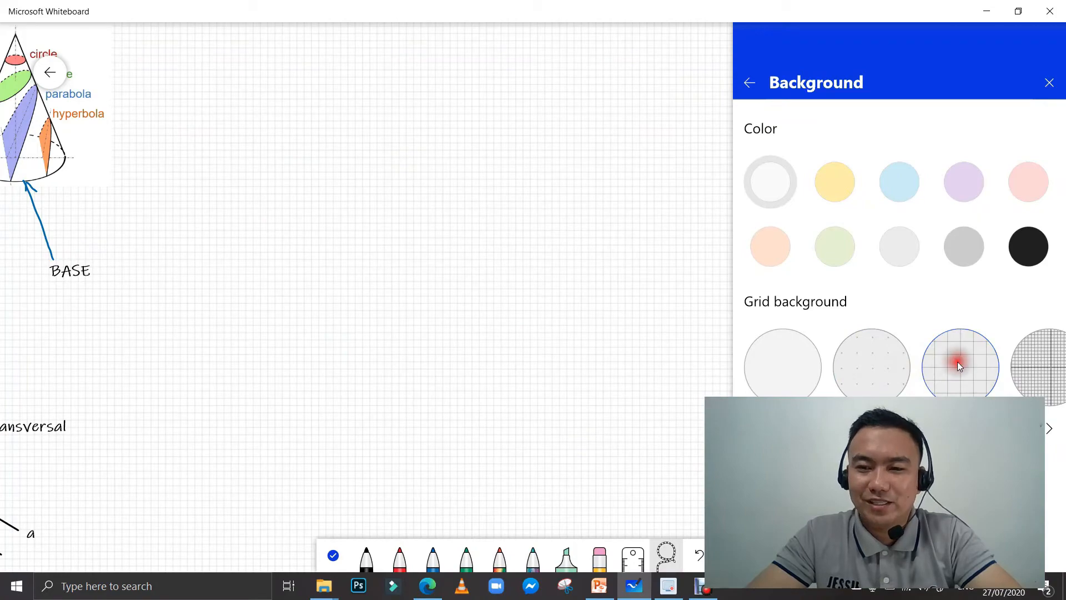
scroll(595, 281, "up", 2)
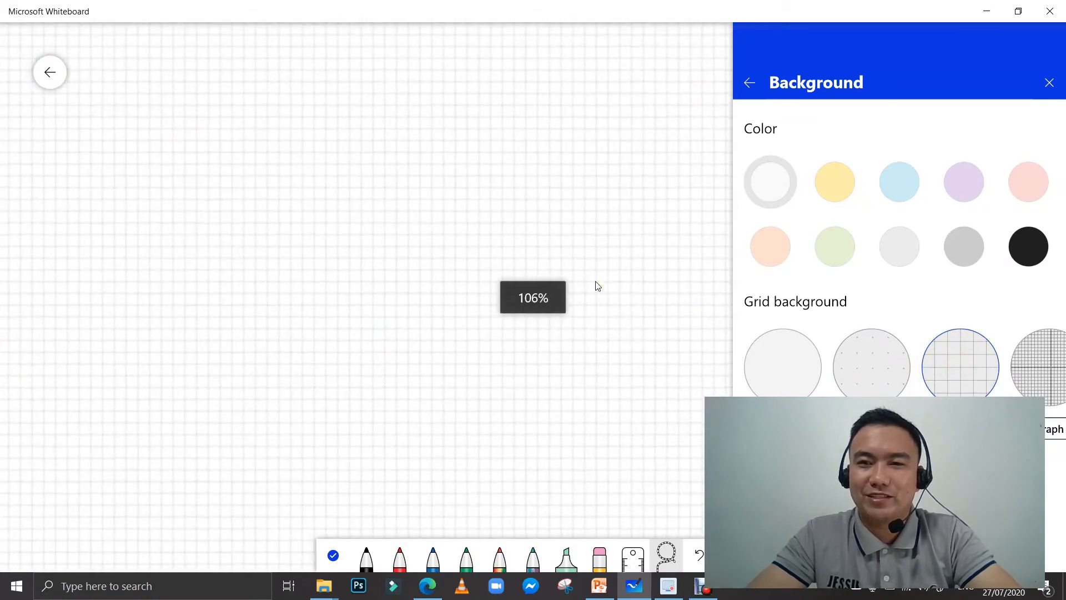
Turn on the Active pen setting and try it on the canvas with the lasso and the black pen
left_click(750, 84)
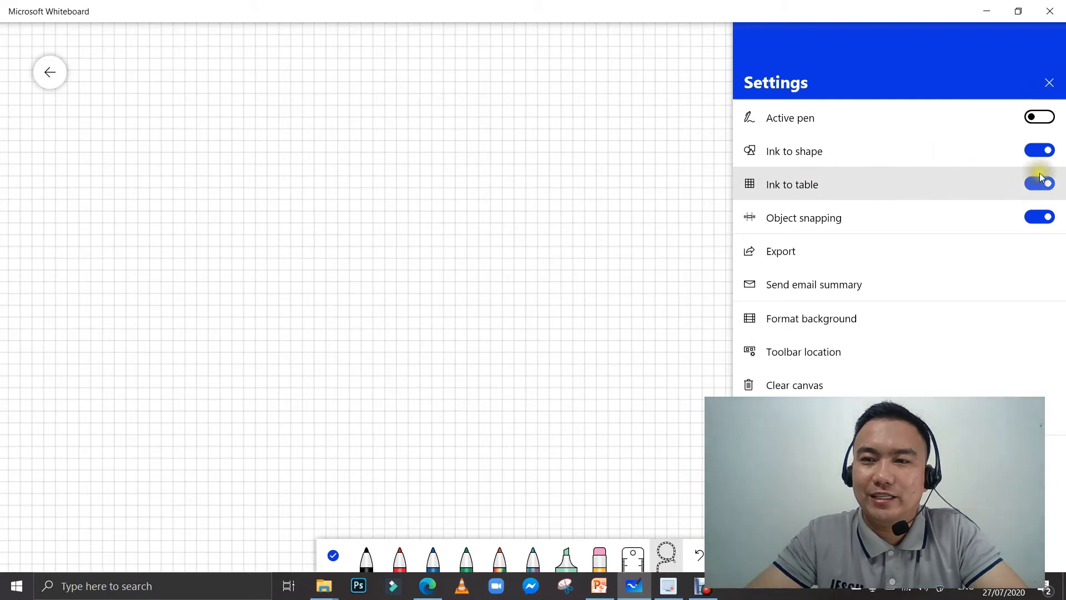
left_click(1031, 117)
left_click(1035, 117)
left_click(1034, 118)
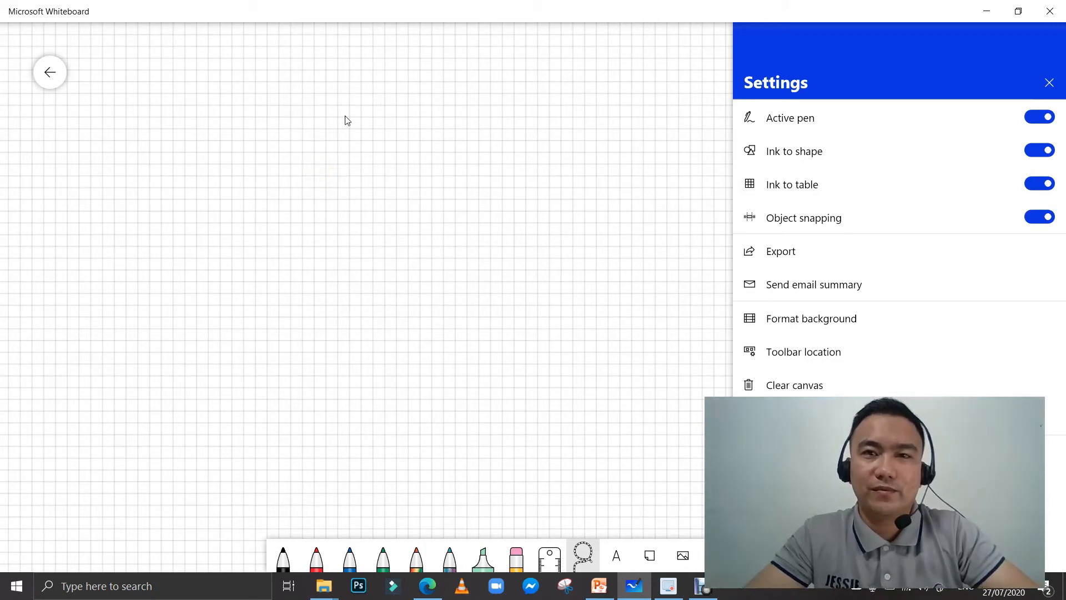
left_click(298, 195)
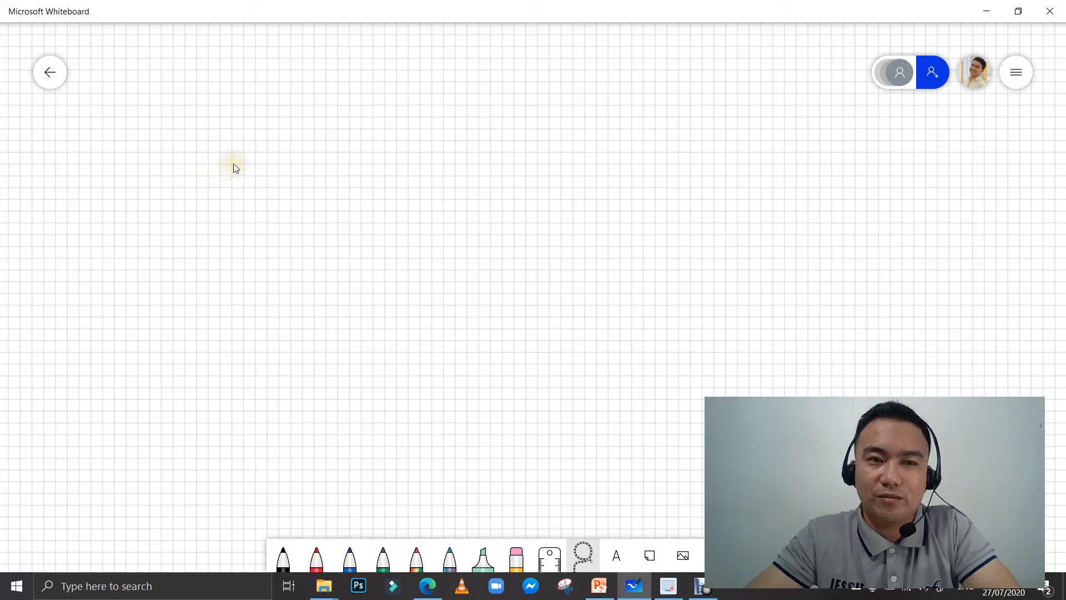
mouse_move(230, 170)
left_mouse_down()
mouse_move(247, 143)
mouse_move(309, 114)
mouse_move(227, 190)
left_mouse_up()
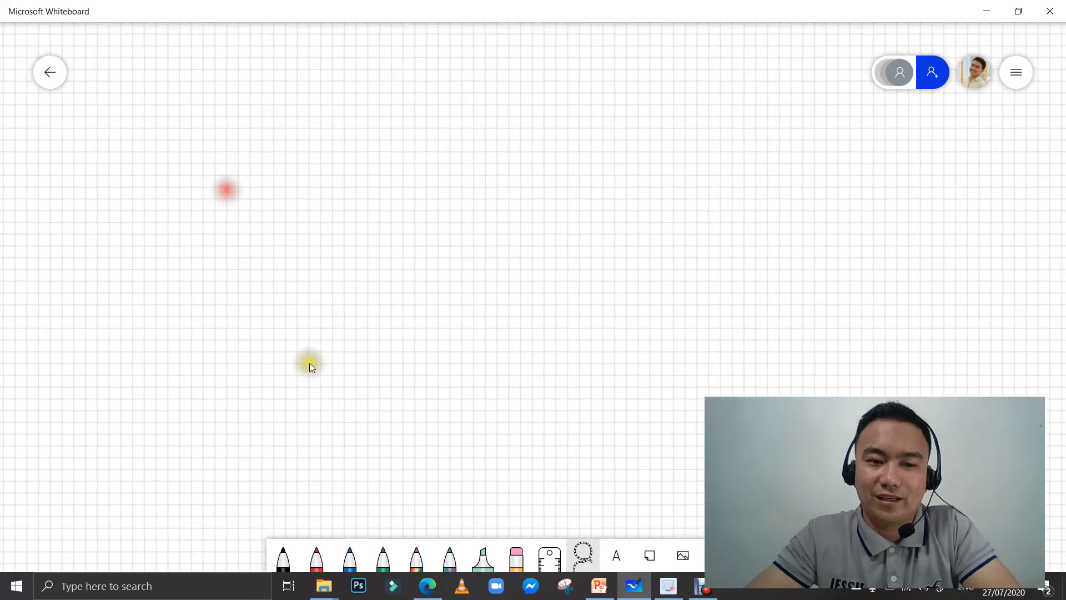
left_click(283, 555)
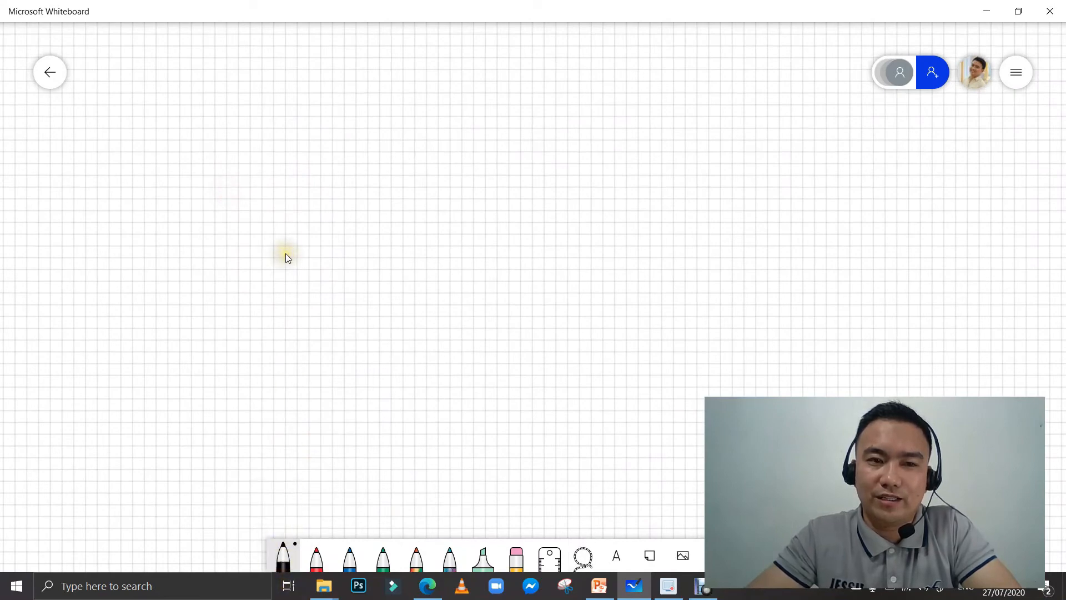
Turn off the Active pen setting and close the settings
left_click(1016, 73)
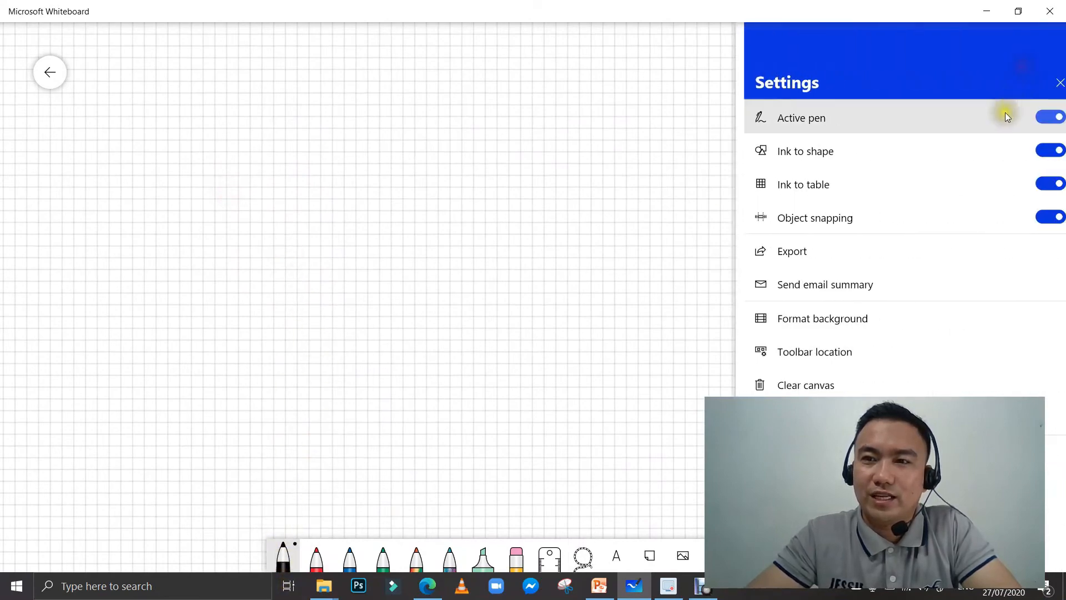
left_click(1044, 118)
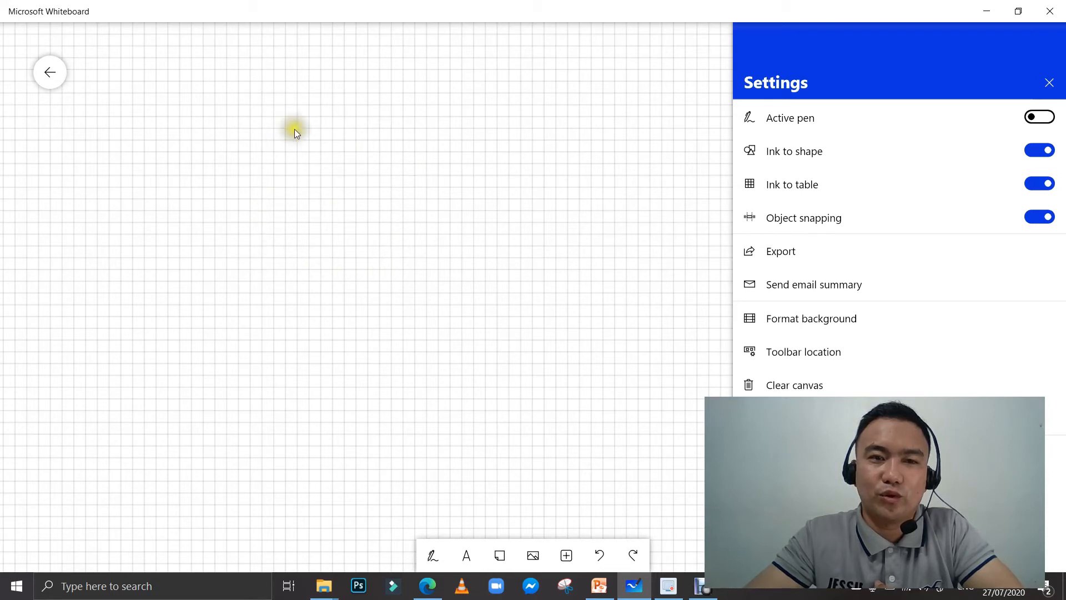
left_click(265, 148)
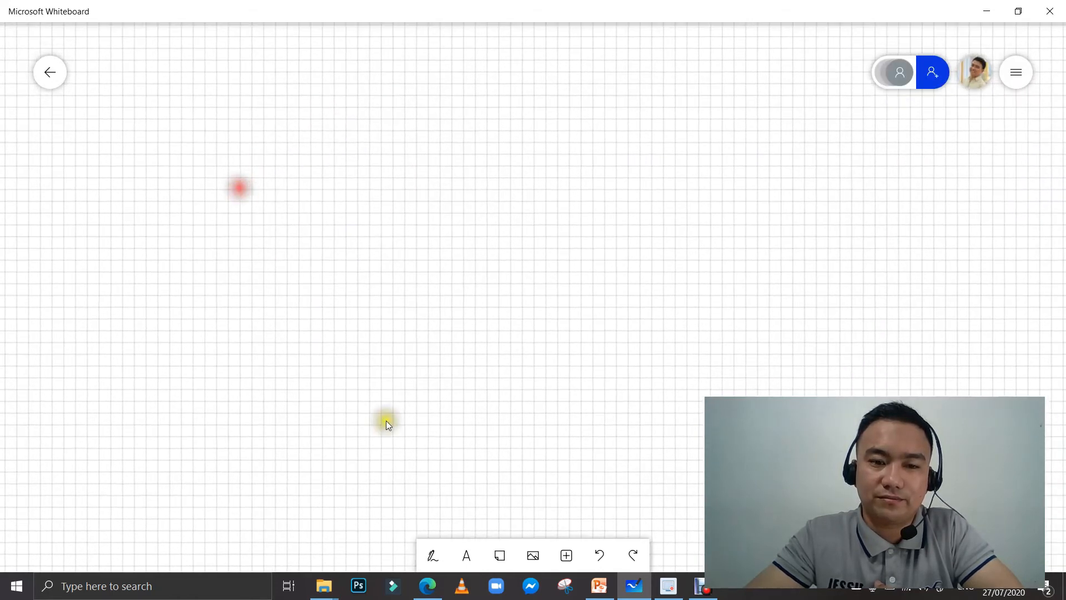
Draw a freehand circle on the empty grid with the black pen so it converts to a shape
left_click(434, 562)
left_click(289, 202)
mouse_move(289, 202)
left_mouse_down()
mouse_move(424, 222)
mouse_move(257, 268)
mouse_move(299, 191)
left_mouse_up()
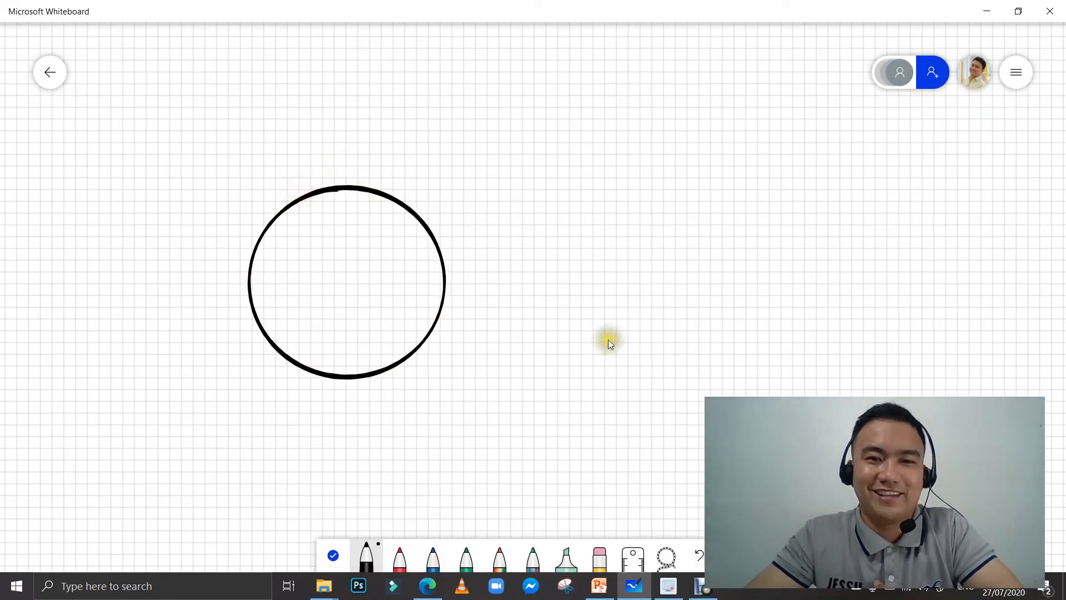
Draw a second black circle beside the first one, undoing the rough attempts
mouse_move(575, 205)
left_mouse_down()
mouse_move(555, 350)
mouse_move(721, 261)
mouse_move(593, 209)
left_mouse_up()
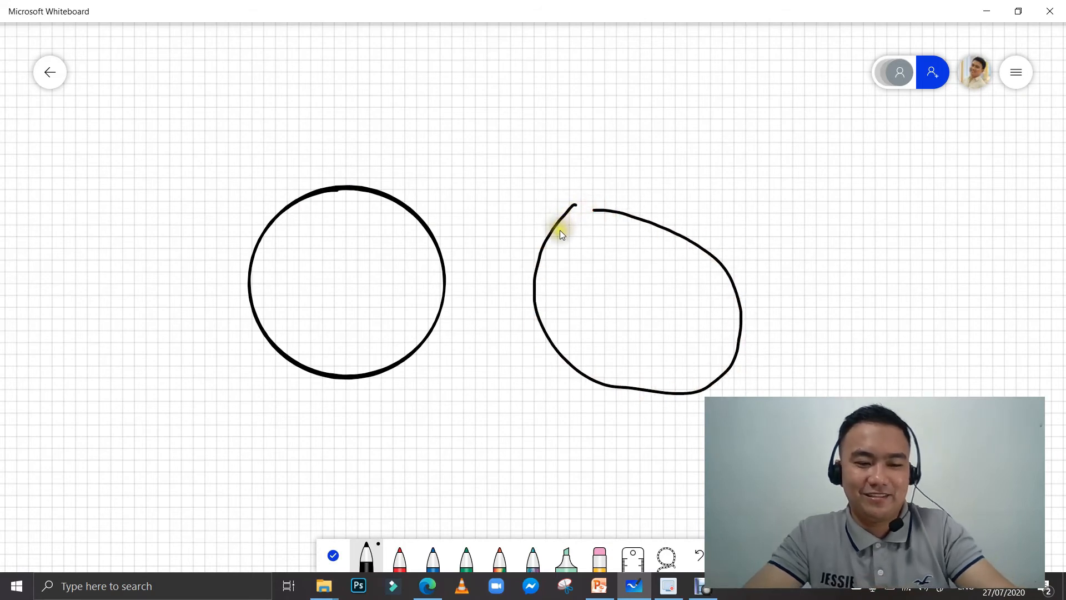
key("ctrl+z")
mouse_move(518, 188)
left_mouse_down()
mouse_move(638, 159)
mouse_move(627, 309)
mouse_move(530, 218)
mouse_move(538, 168)
left_mouse_up()
key("ctrl+z")
mouse_move(619, 185)
left_mouse_down()
mouse_move(605, 202)
mouse_move(753, 252)
mouse_move(648, 181)
mouse_move(617, 190)
left_mouse_up()
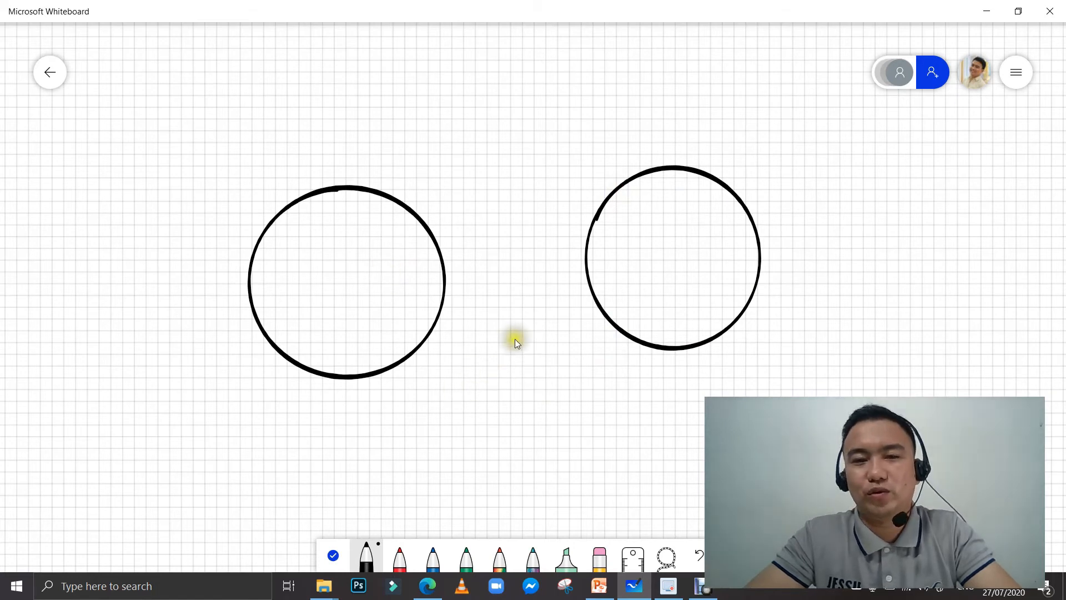
Undo both black circles to leave the grid area empty
key("ctrl+z")
key("ctrl+z")
key("ctrl+z")
key("ctrl+z")
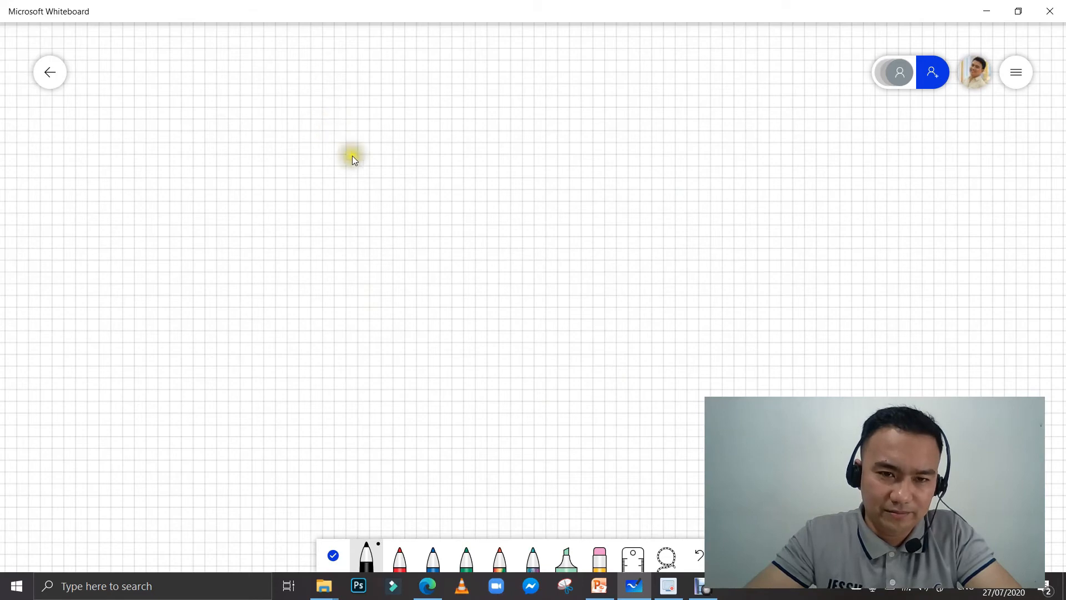
Draw a circle with the green pen and undo it
left_click(467, 556)
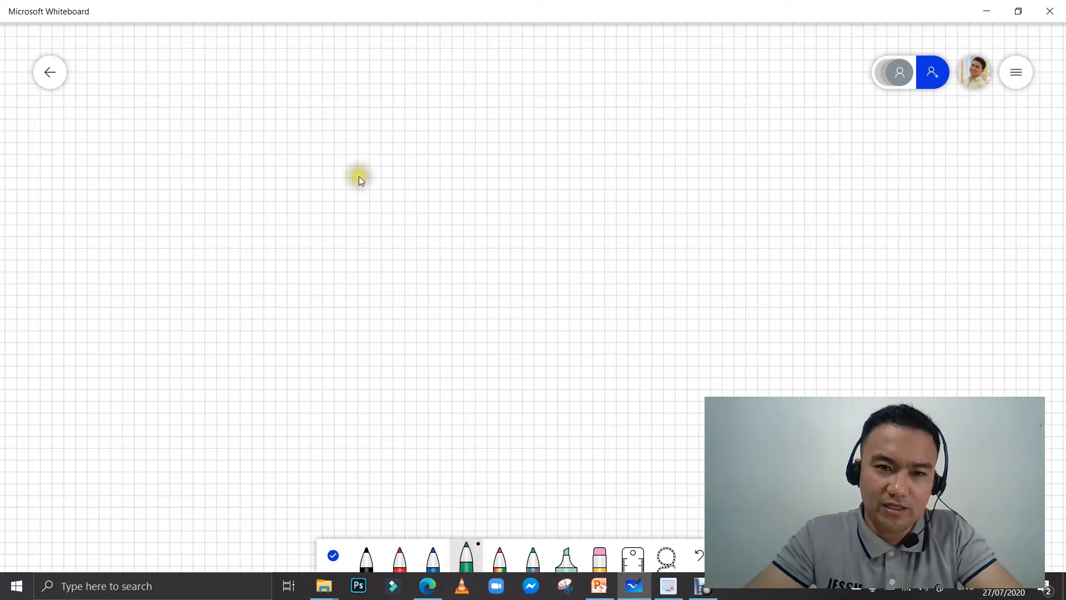
mouse_move(314, 133)
left_mouse_down()
mouse_move(293, 157)
mouse_move(413, 218)
mouse_move(352, 127)
mouse_move(311, 140)
left_mouse_up()
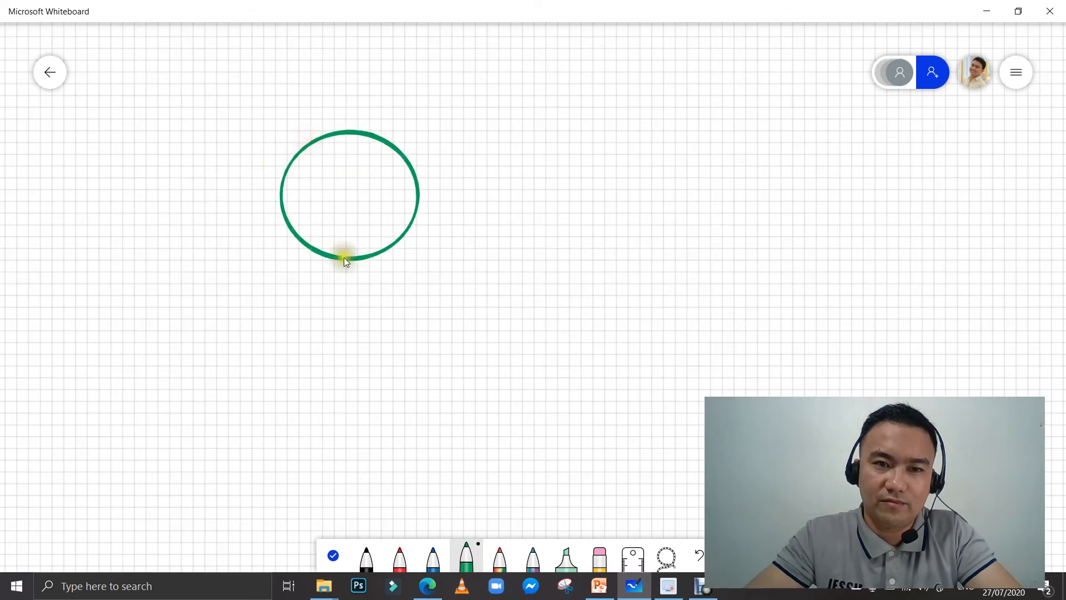
key("ctrl+z")
key("ctrl+z")
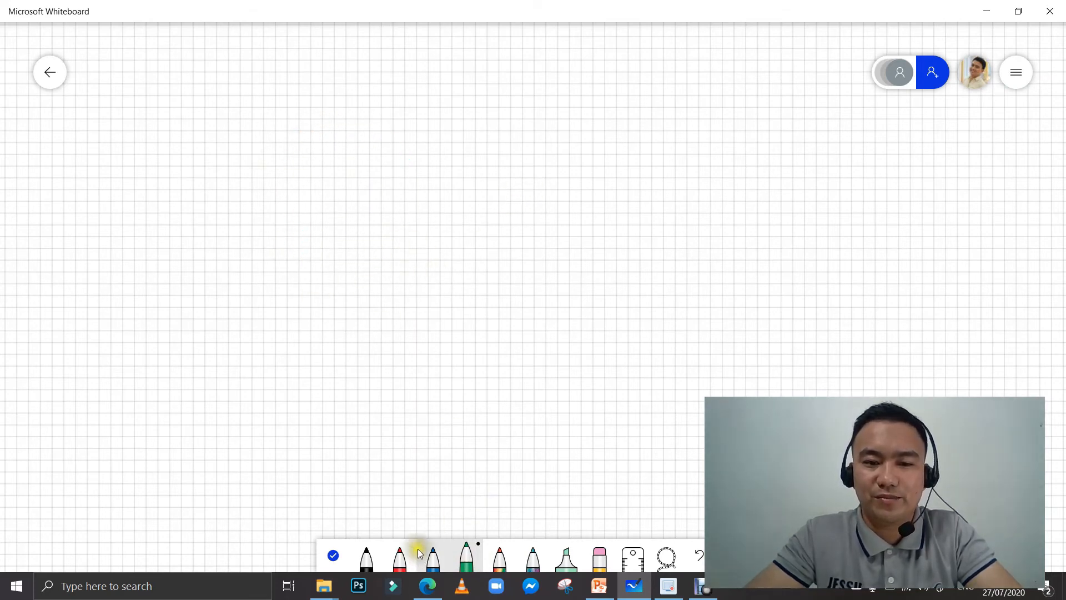
Switch to the blue pen and try drawing a wide ellipse, undoing each attempt
left_click(433, 552)
mouse_move(266, 209)
left_mouse_down()
mouse_move(405, 203)
mouse_move(321, 291)
mouse_move(231, 219)
mouse_move(280, 209)
left_mouse_up()
key("ctrl+z")
key("ctrl+z")
mouse_move(362, 216)
left_mouse_down()
mouse_move(410, 215)
mouse_move(487, 301)
mouse_move(363, 233)
mouse_move(364, 221)
left_mouse_up()
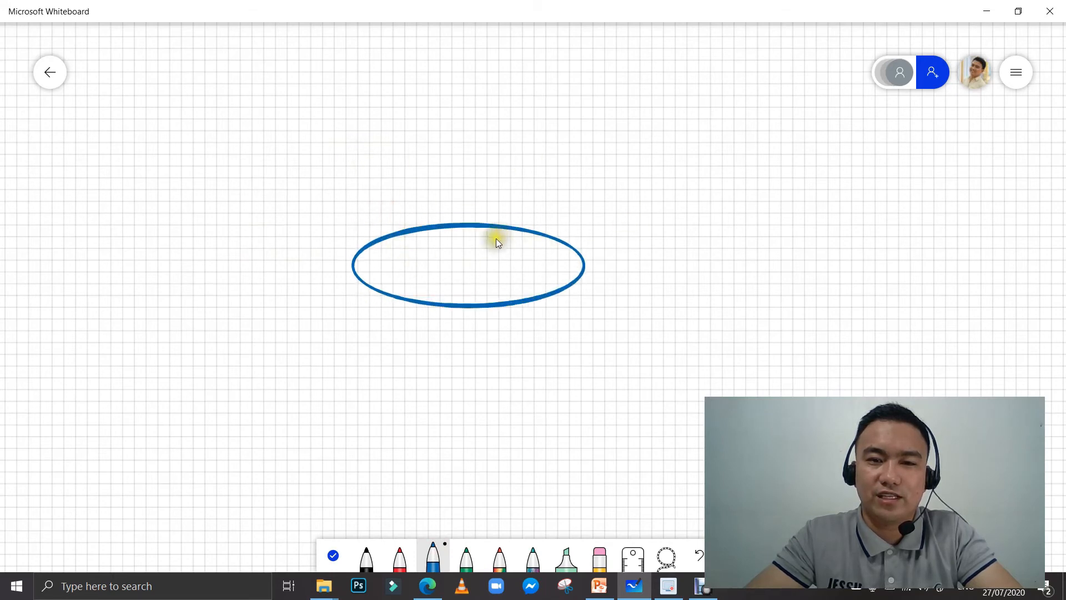
key("ctrl+z")
key("ctrl+z")
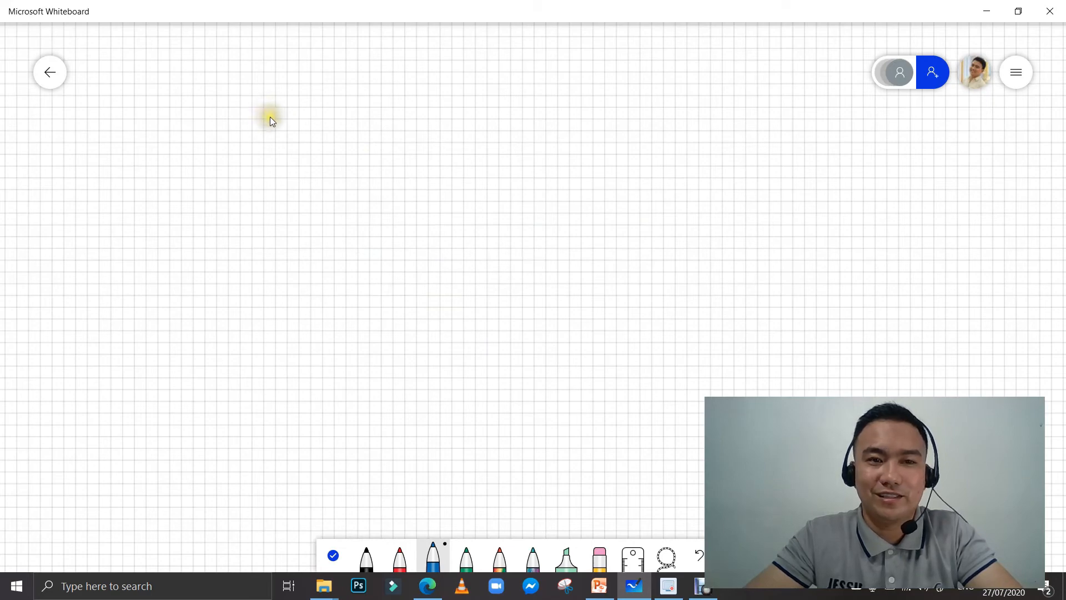
Draw three blue triangles in a row with Ink to shape: a right, an equilateral and an obtuse triangle
mouse_move(277, 119)
left_mouse_down()
mouse_move(278, 225)
mouse_move(388, 237)
left_mouse_up()
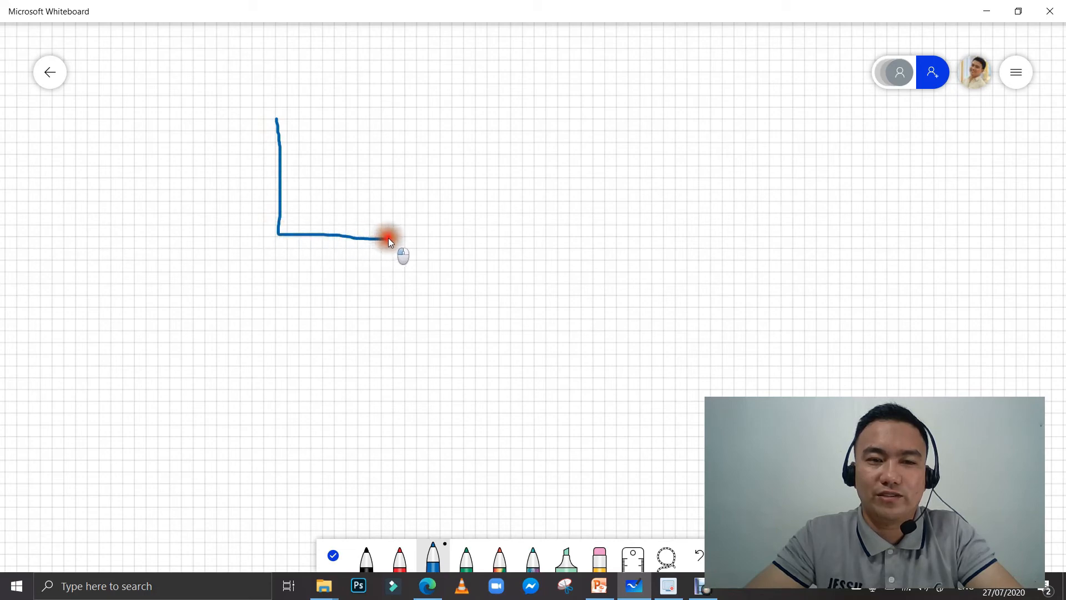
left_click_drag(276, 119, 277, 118)
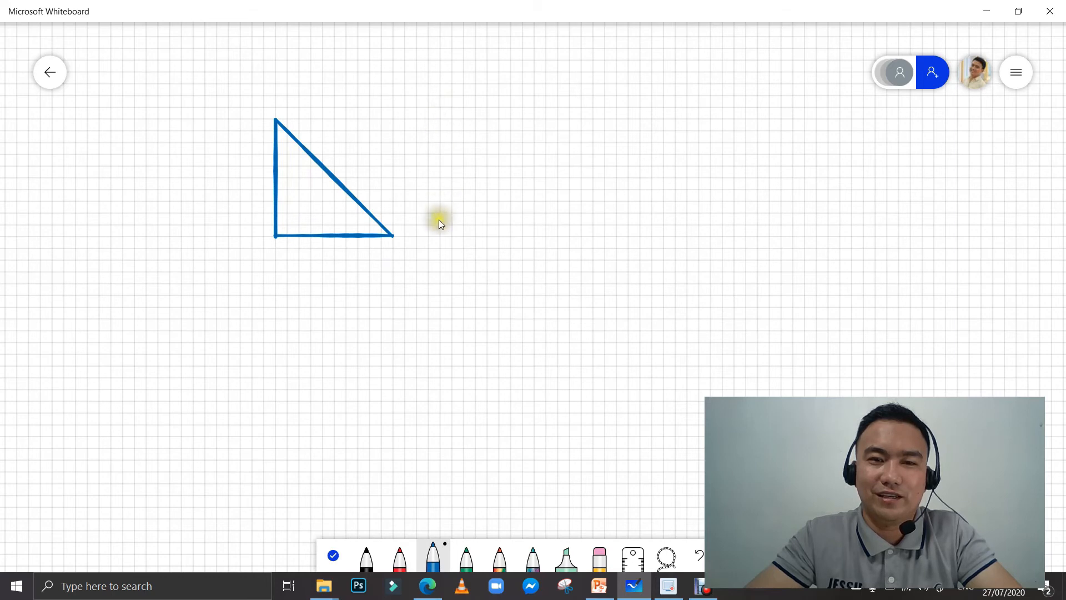
left_click_drag(438, 235, 458, 215)
left_click_drag(558, 240, 434, 238)
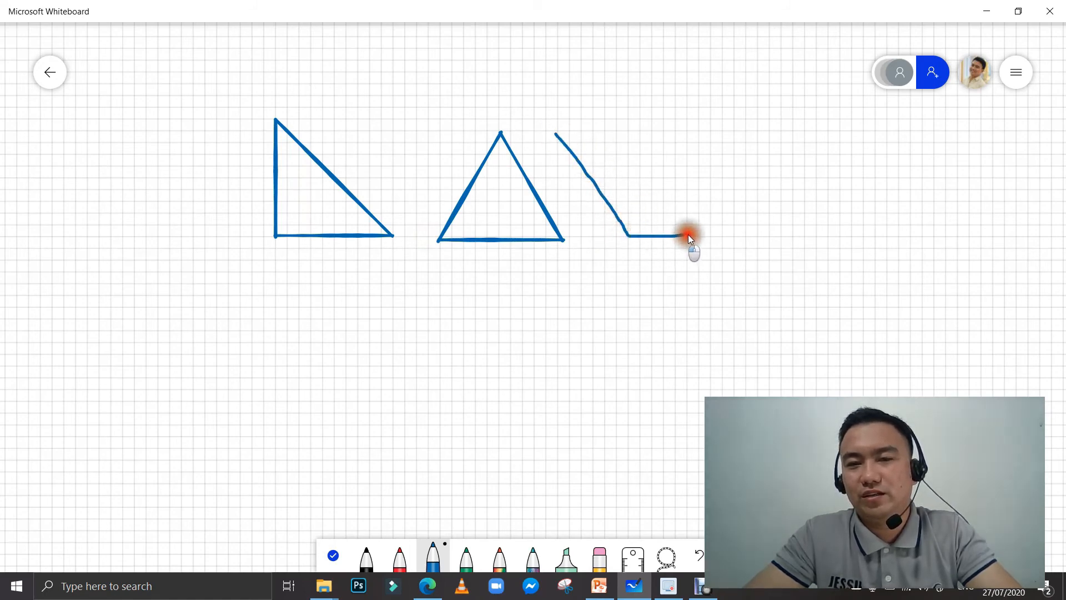
left_click_drag(793, 231, 556, 131)
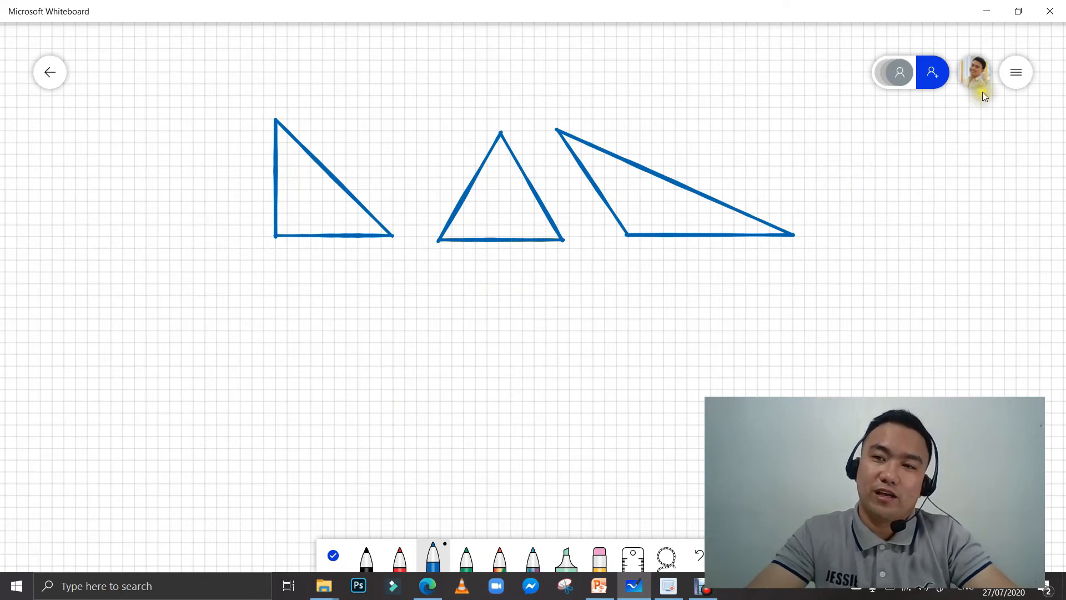
Review the Ink to shape and Ink to table options in the settings
left_click(1017, 72)
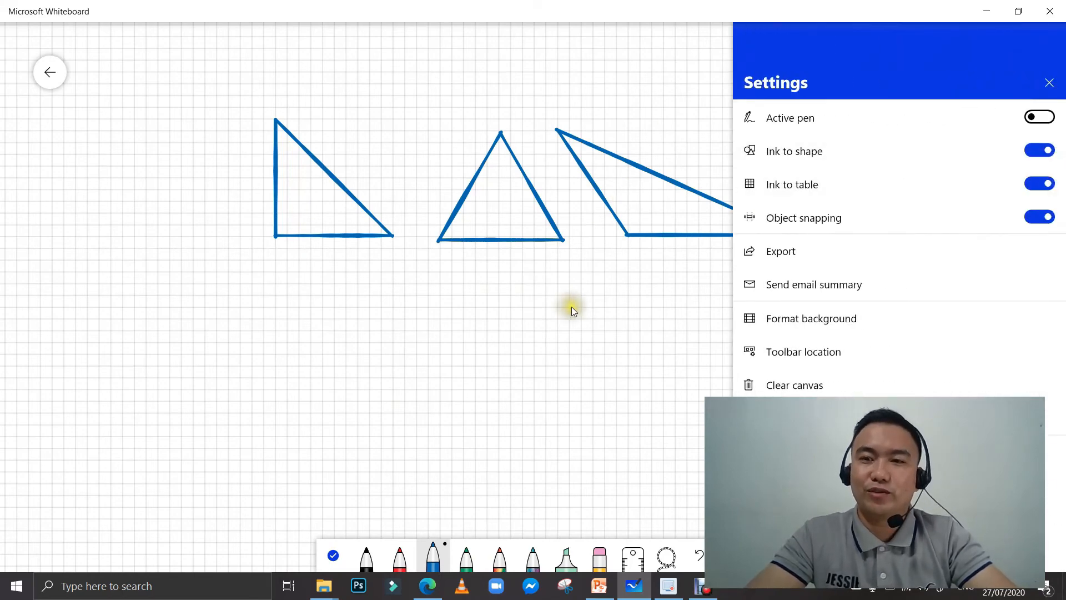
left_click(335, 385)
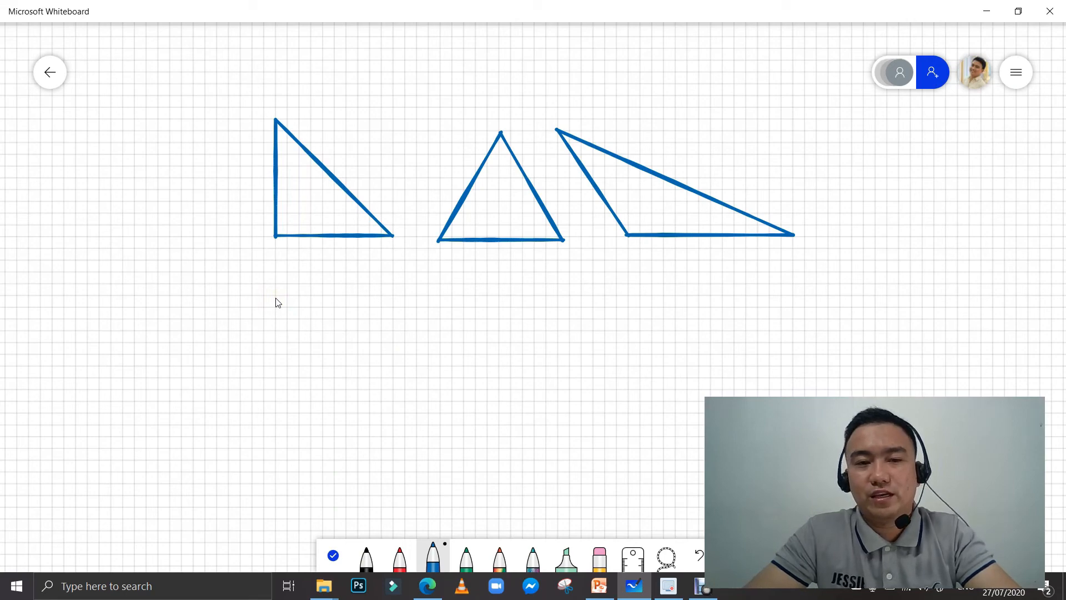
scroll(383, 362, "up", 2)
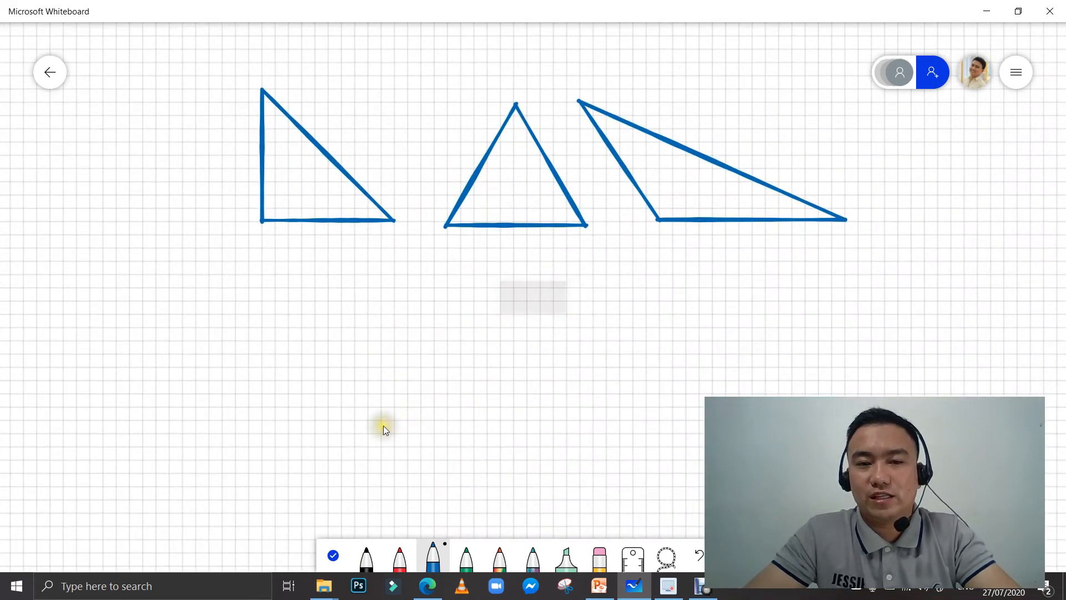
scroll(383, 425, "down", 2)
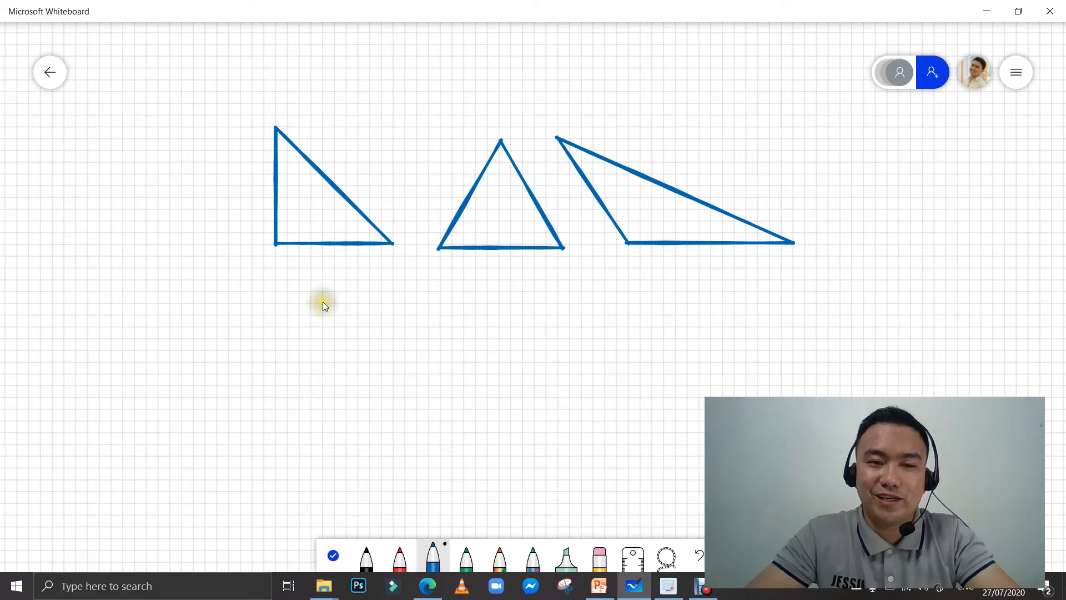
Draw a one-row, two-column blue table below the triangles with Ink to table, and try adding and removing a row
left_click_drag(320, 478, 578, 487)
key("ctrl+z")
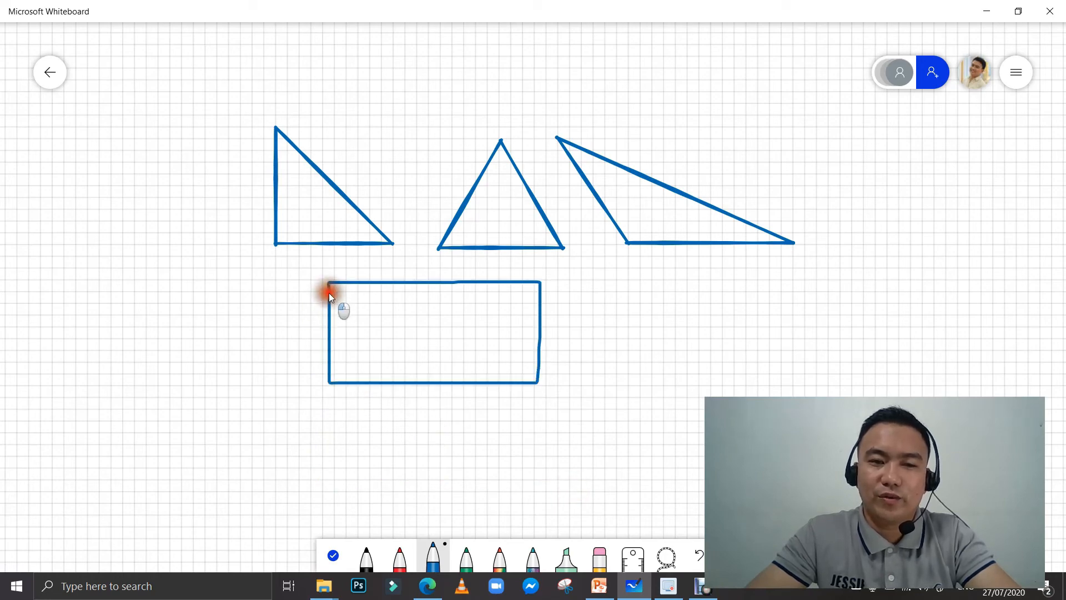
left_click_drag(329, 295, 329, 294)
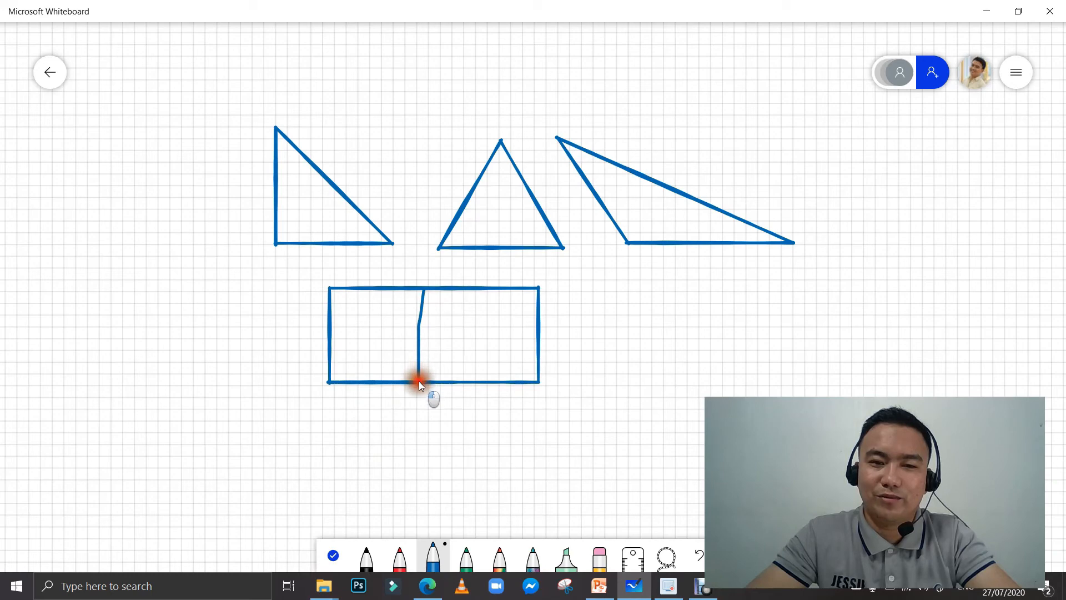
left_click_drag(418, 380, 419, 382)
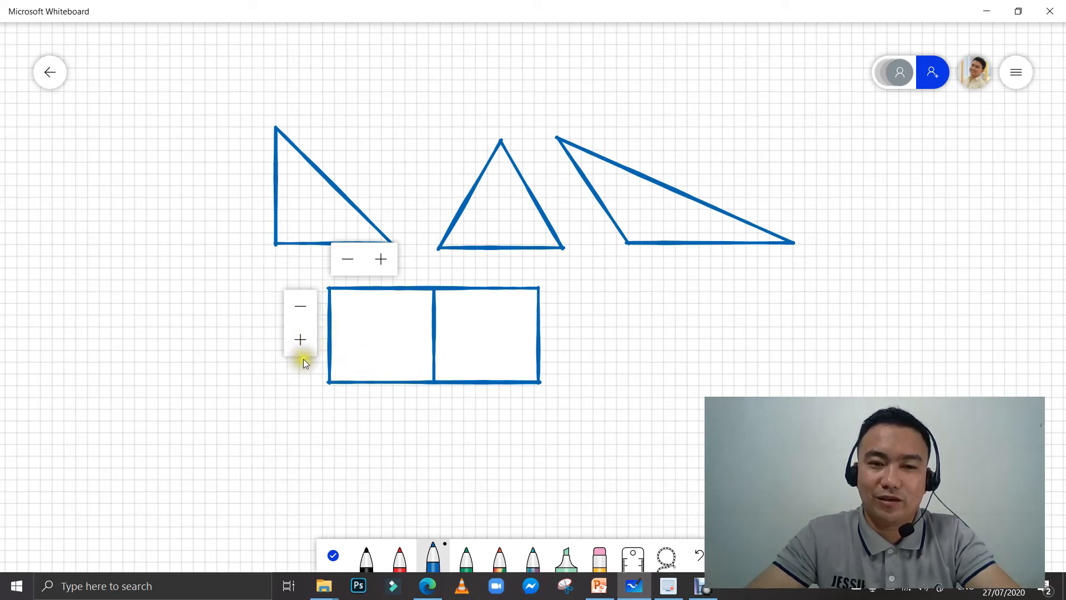
left_click(301, 339)
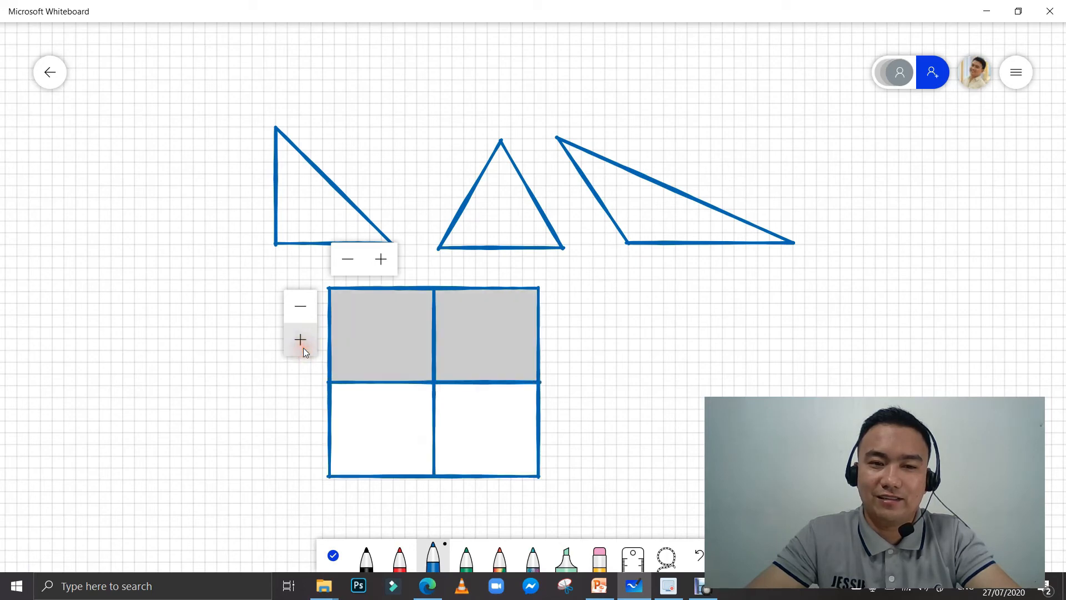
left_click(300, 307)
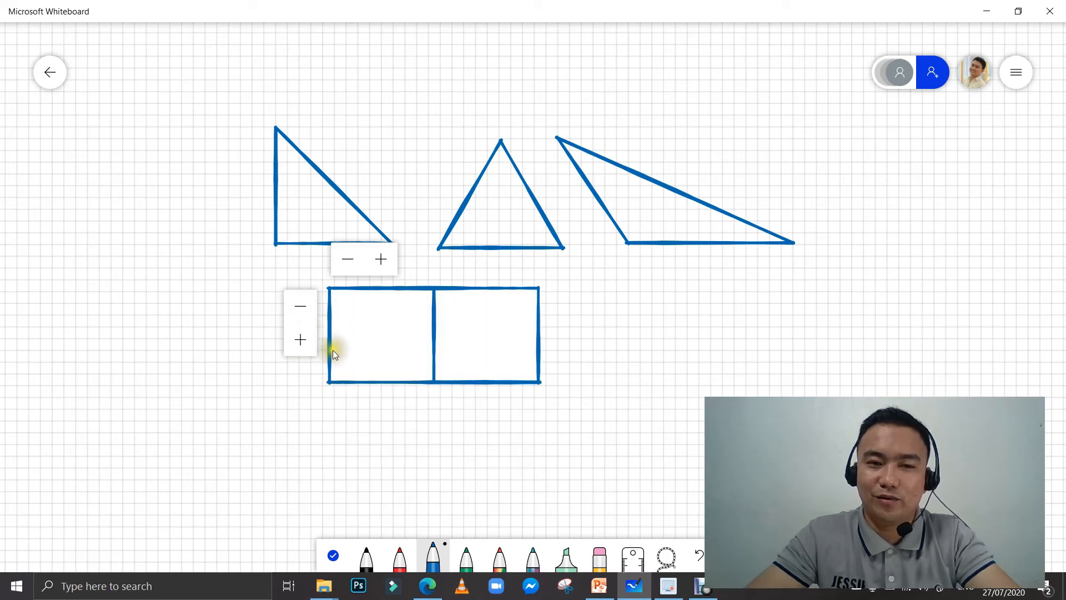
Draw horizontal and vertical dividing lines inside the table to split it into four rows and four columns
left_click_drag(331, 335, 535, 331)
left_click_drag(487, 293, 487, 431)
left_click_drag(376, 296, 368, 437)
left_click_drag(324, 394, 632, 403)
left_click_drag(328, 324, 621, 324)
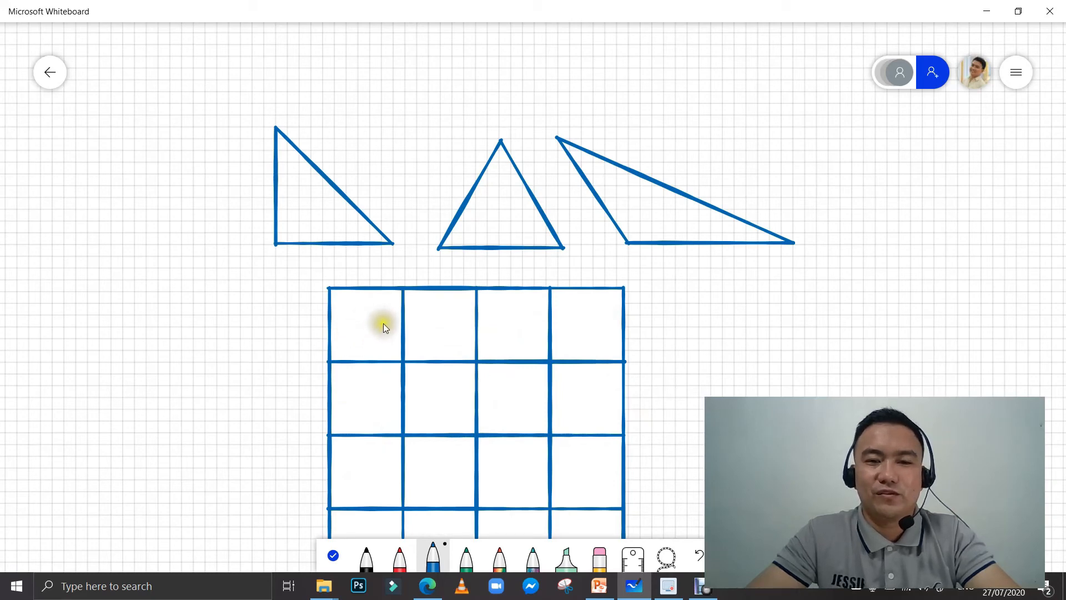
Try handwriting "Name" in the table's first cell with the black pen, and undo the writing
left_click(367, 555)
mouse_move(350, 314)
left_mouse_down()
mouse_move(349, 351)
mouse_move(360, 353)
mouse_move(373, 312)
mouse_move(394, 354)
mouse_move(458, 341)
mouse_move(463, 360)
left_mouse_up()
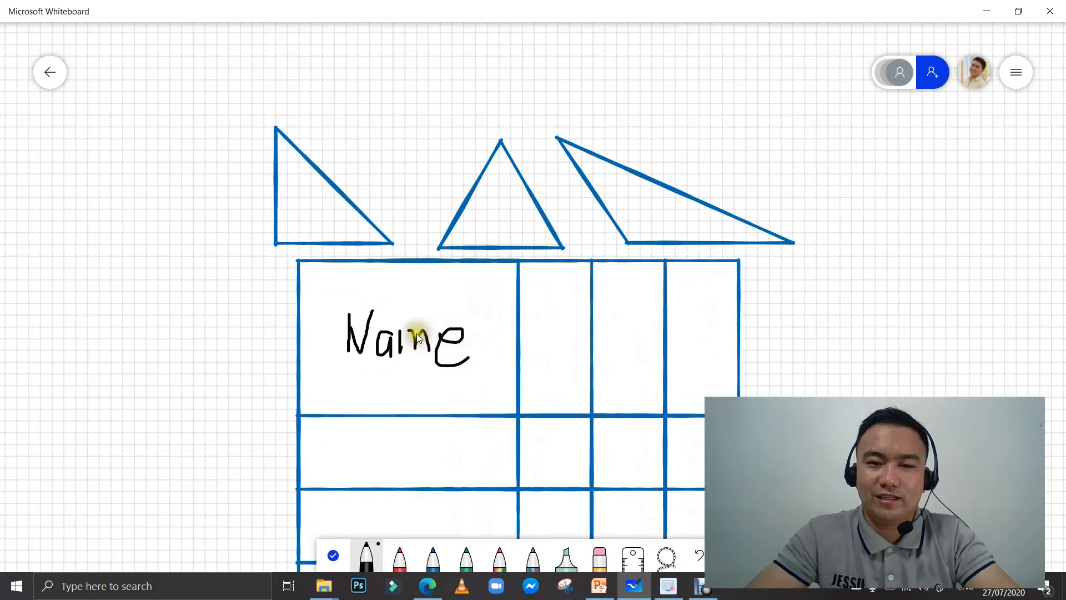
key("ctrl+z")
key("ctrl+z")
key("ctrl+z")
key("ctrl+z")
key("ctrl+z")
key("ctrl+z")
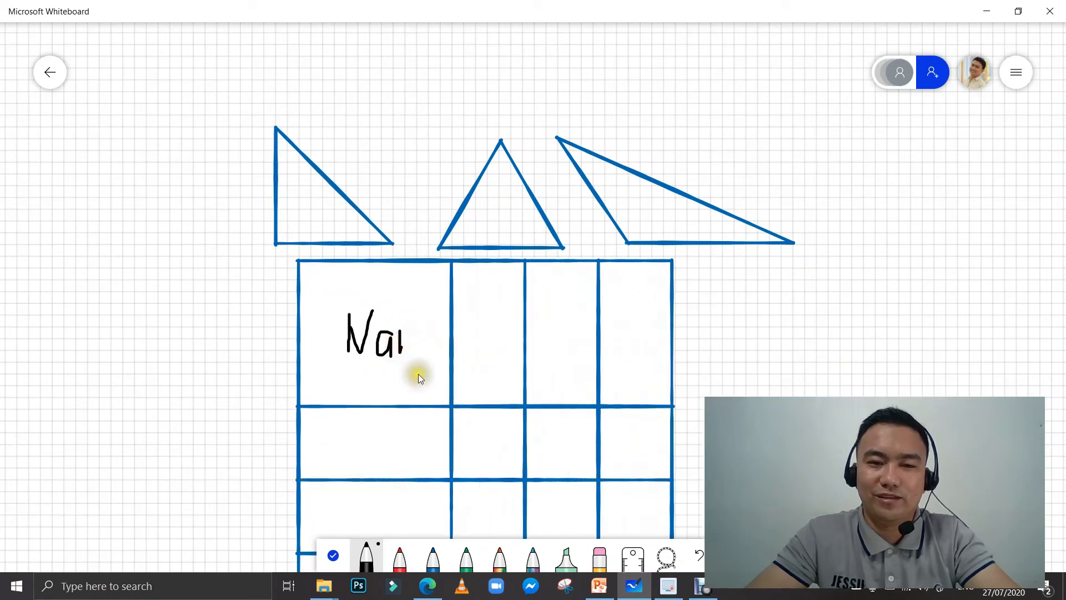
key("ctrl+z")
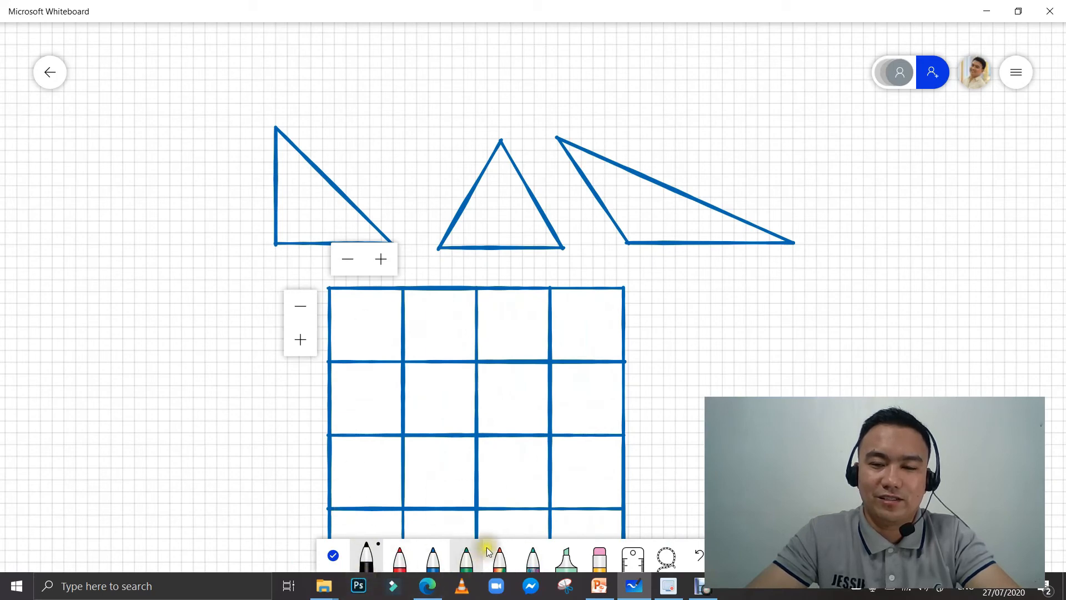
Try adding a text box reading "name" over the table's first cell, and undo it
left_click(368, 326)
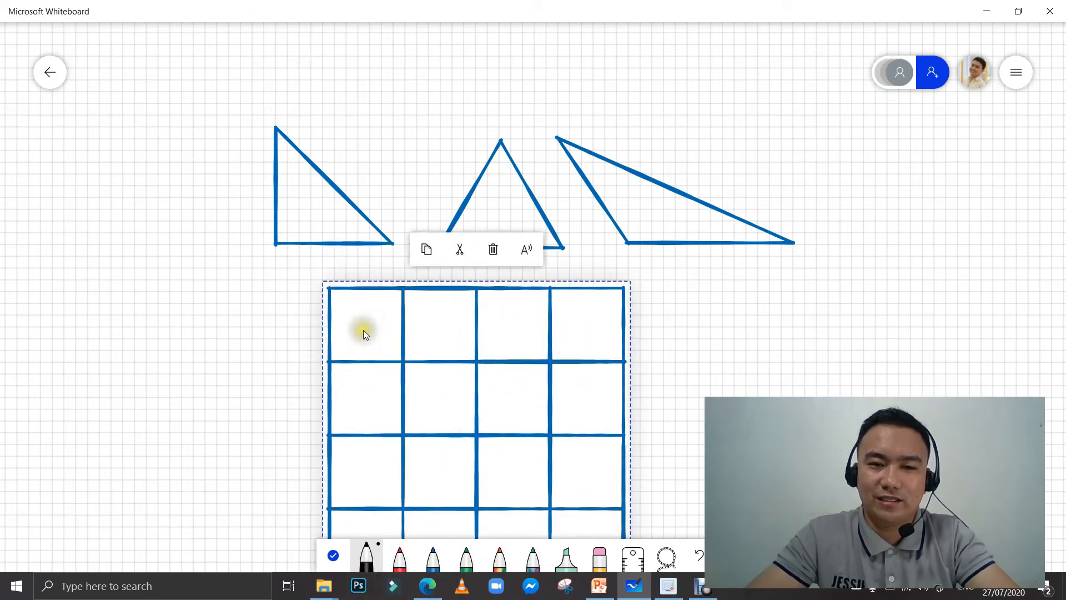
right_click(345, 262)
left_click(357, 225)
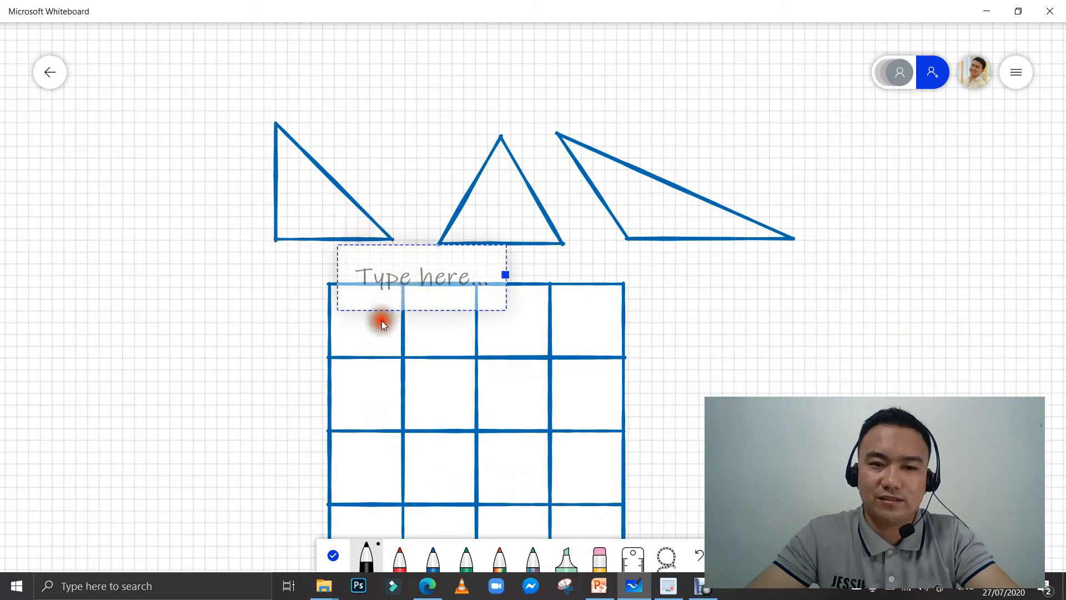
type("name")
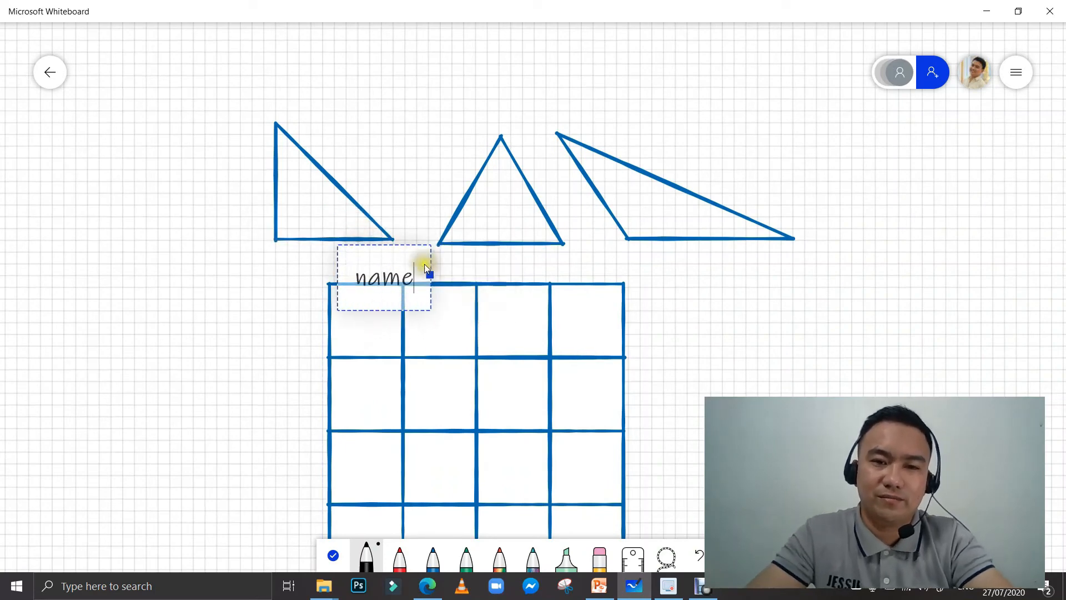
left_click(397, 315)
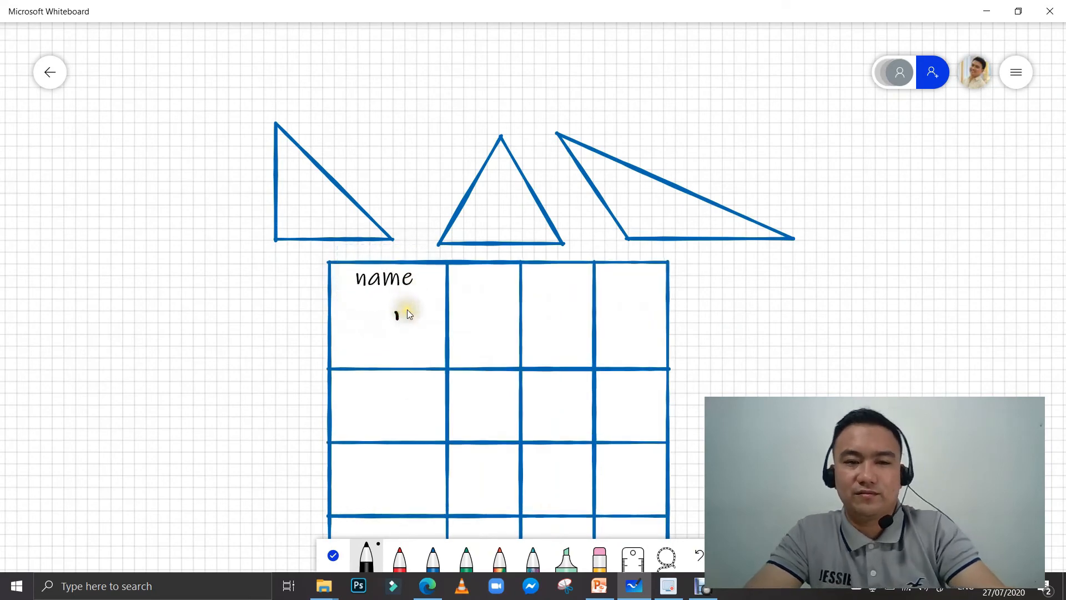
key("ctrl+z")
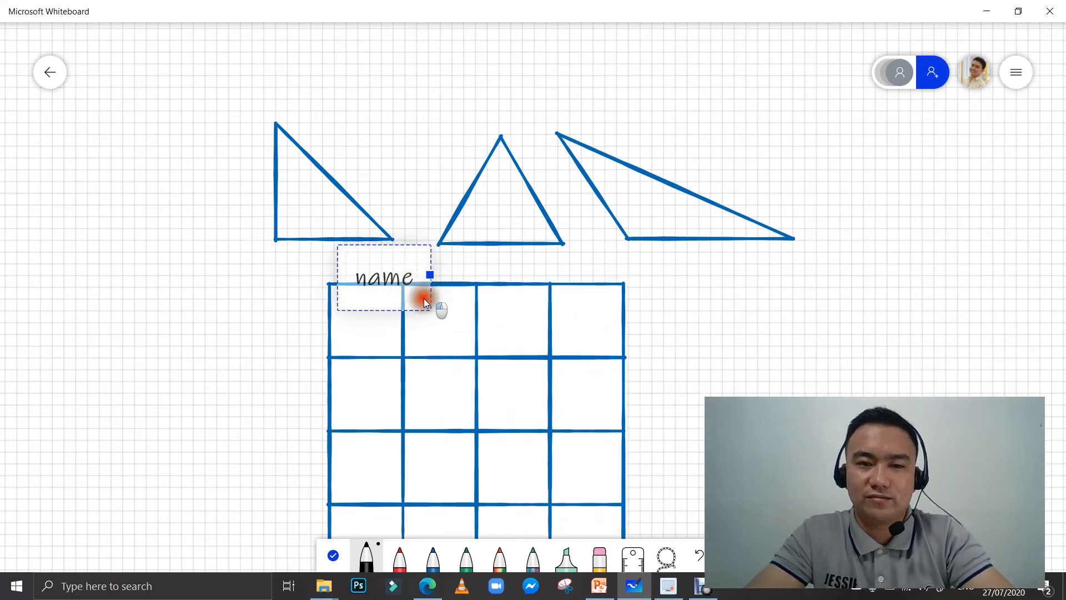
Handwrite A, B, C and D in black across the four cells of the table's first row
scroll(424, 307, "up", 8)
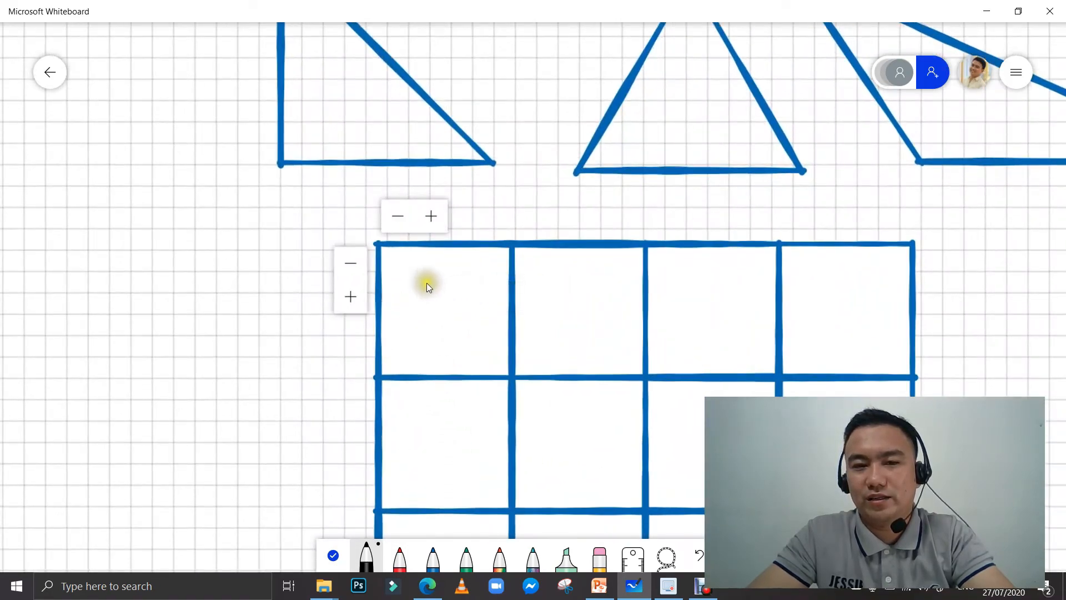
mouse_move(432, 279)
left_mouse_down()
mouse_move(417, 345)
mouse_move(435, 303)
mouse_move(458, 349)
mouse_move(453, 322)
left_mouse_up()
mouse_move(581, 280)
left_mouse_down()
mouse_move(582, 348)
mouse_move(598, 312)
mouse_move(603, 337)
mouse_move(581, 337)
left_mouse_up()
mouse_move(802, 286)
left_mouse_down()
mouse_move(791, 288)
mouse_move(816, 341)
left_mouse_up()
mouse_move(942, 277)
left_mouse_down()
mouse_move(945, 319)
mouse_move(992, 293)
mouse_move(947, 335)
left_mouse_up()
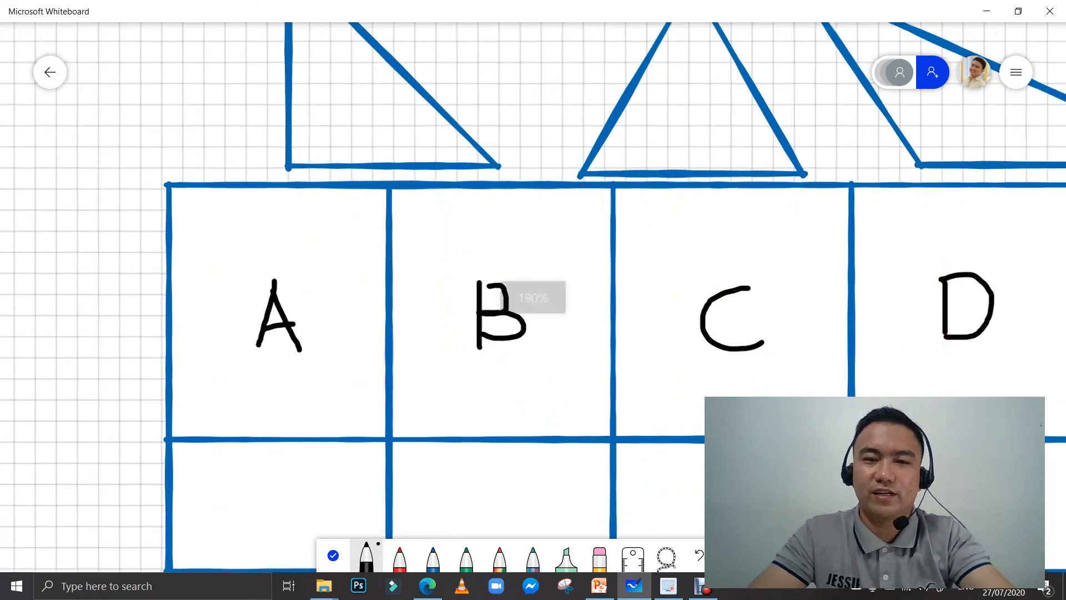
Handwrite E, F and G after the D in the first row's last cell, and finish inking
scroll(977, 385, "down", 10)
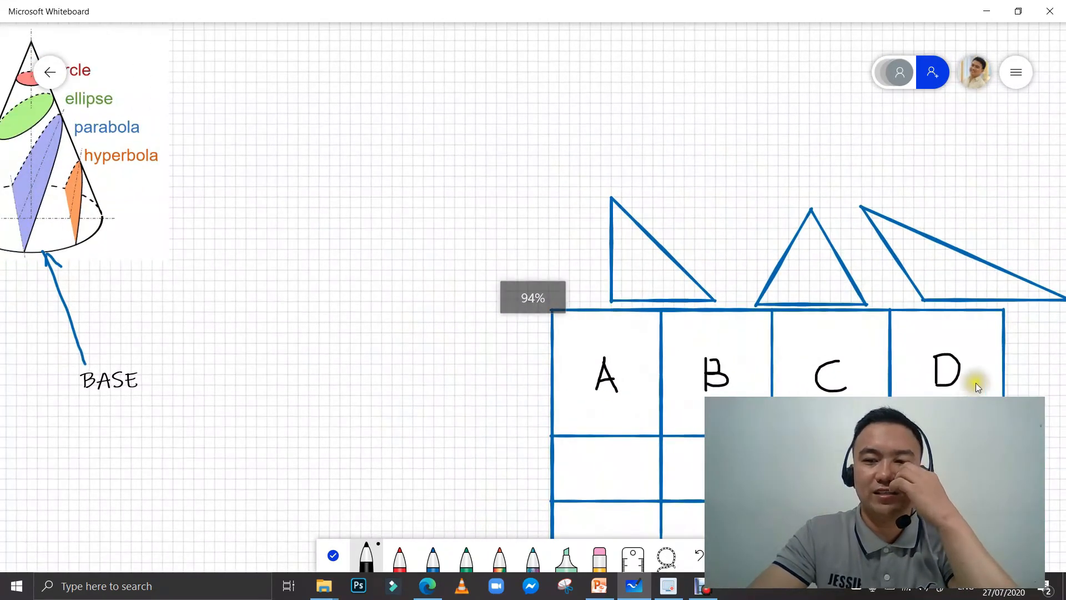
left_click(970, 353)
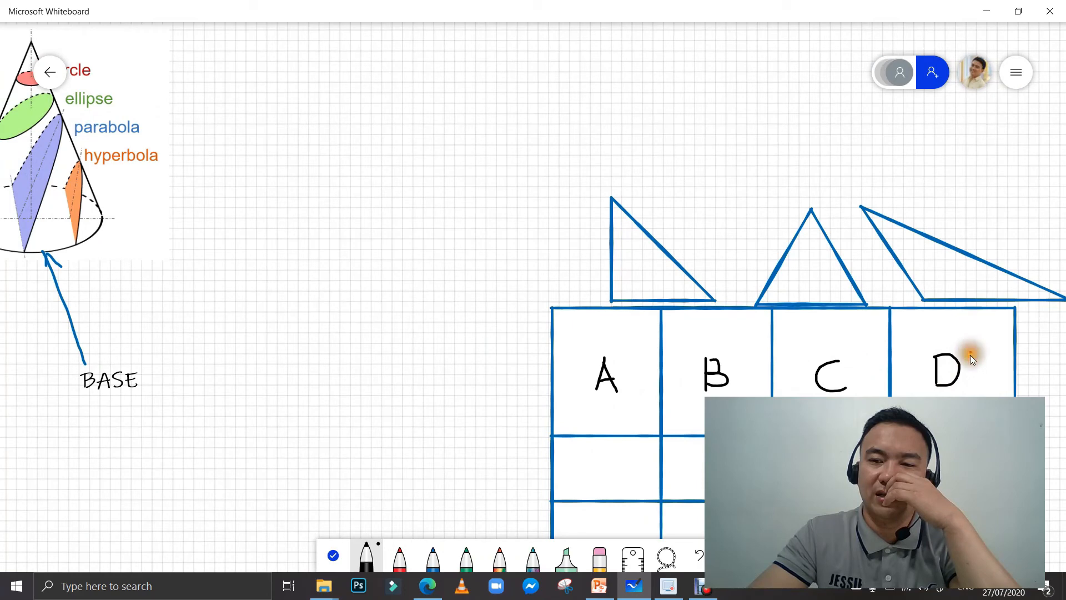
mouse_move(971, 351)
left_mouse_down()
mouse_move(986, 387)
mouse_move(994, 350)
mouse_move(1006, 389)
mouse_move(1027, 355)
mouse_move(1026, 373)
left_mouse_up()
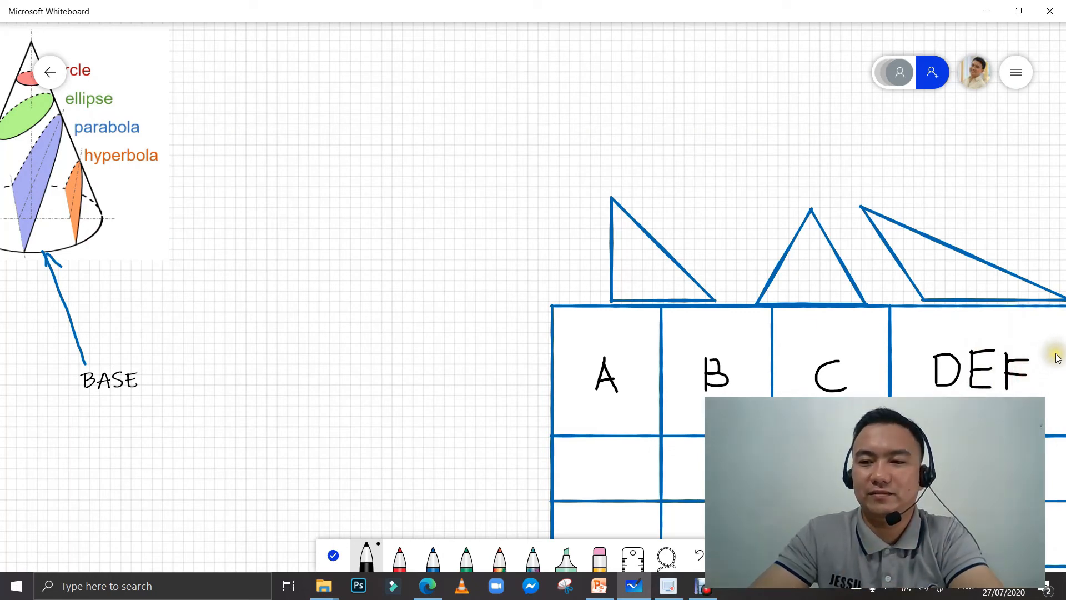
mouse_move(1056, 356)
left_mouse_down()
mouse_move(1039, 367)
mouse_move(1051, 399)
mouse_move(1044, 381)
left_mouse_up()
left_click(335, 555)
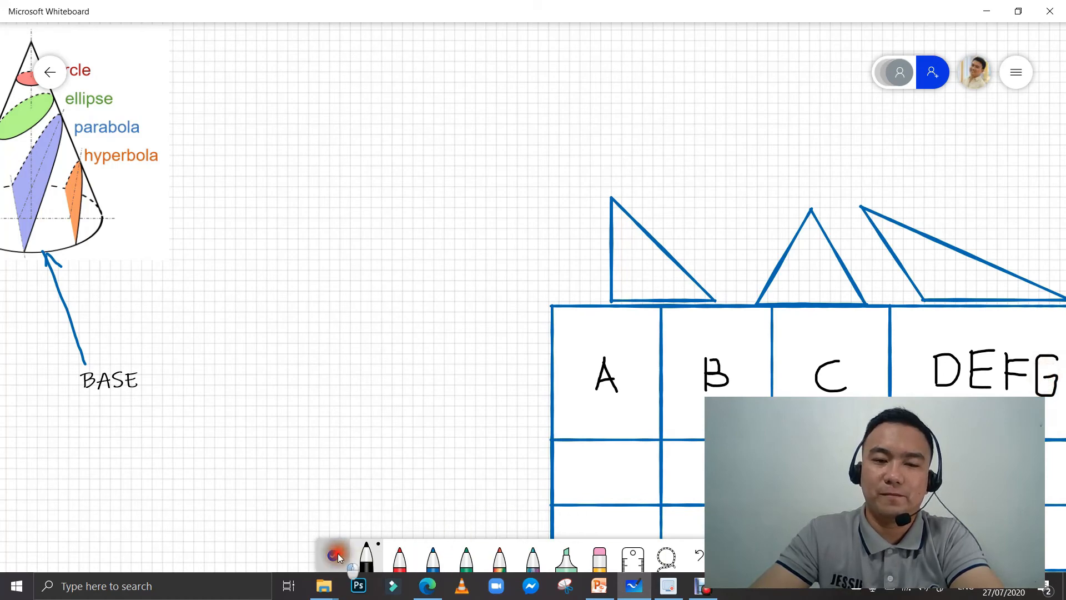
Create a web sharing link for the whiteboard and copy it
mouse_move(1017, 228)
left_mouse_down()
mouse_move(764, 189)
mouse_move(706, 119)
mouse_move(728, 69)
left_mouse_up()
scroll(777, 111, "down", 2)
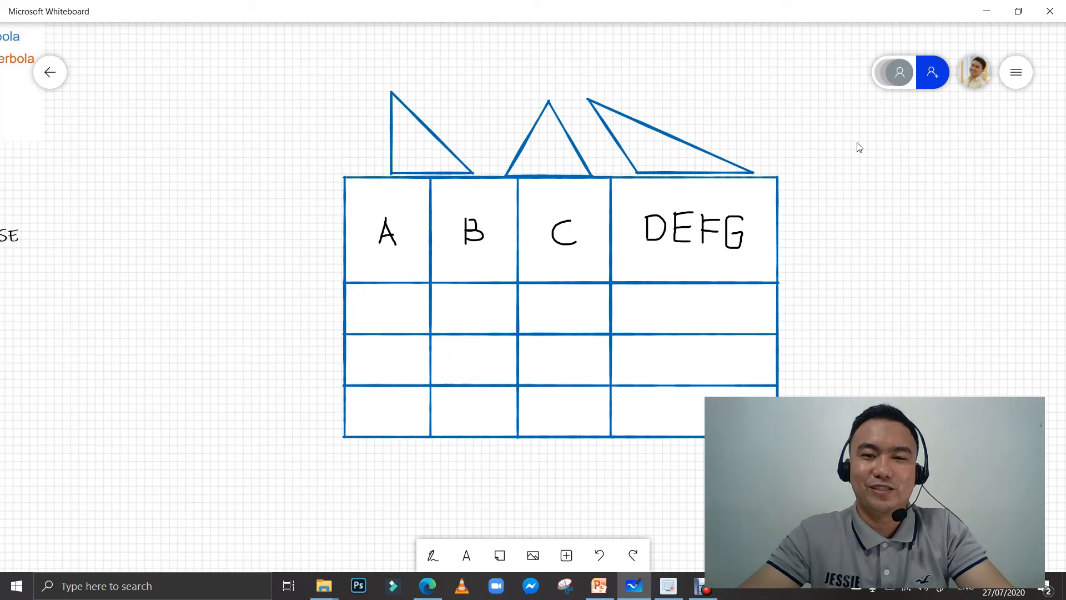
left_click(931, 83)
left_click(838, 177)
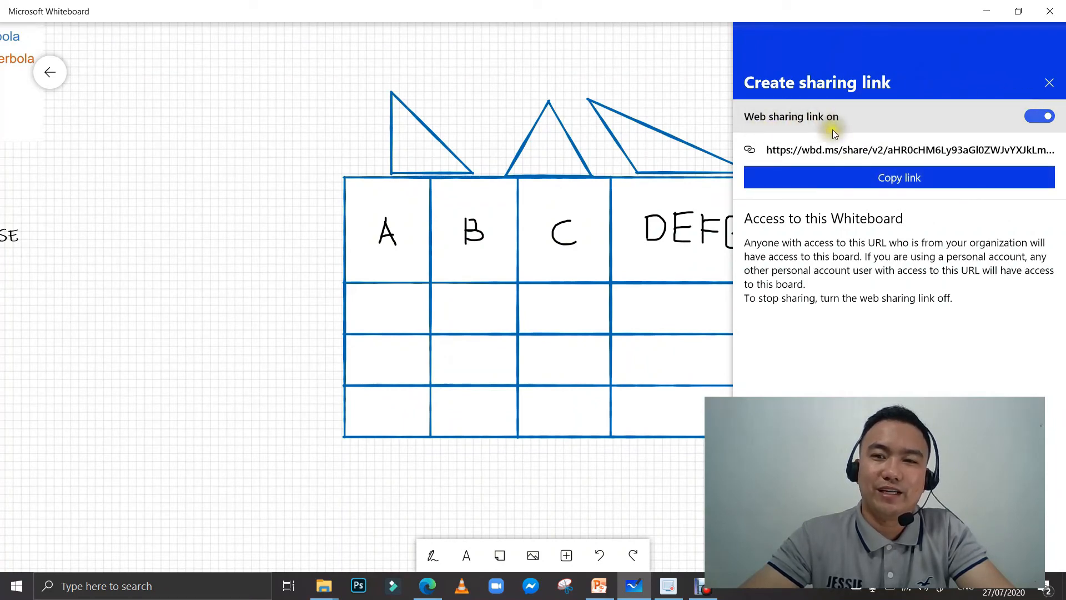
left_click(913, 183)
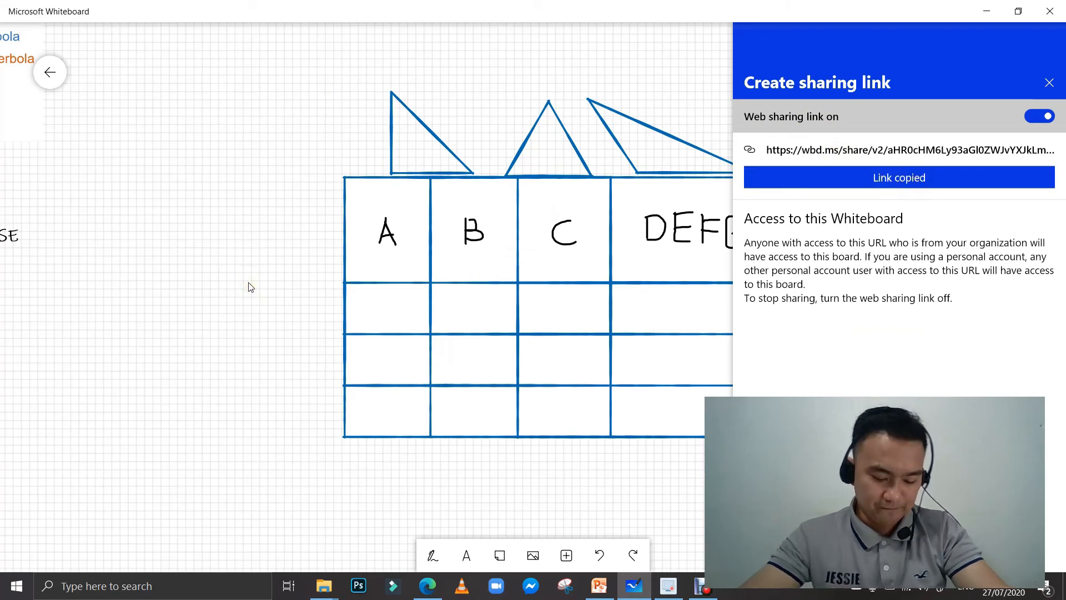
left_click(306, 126)
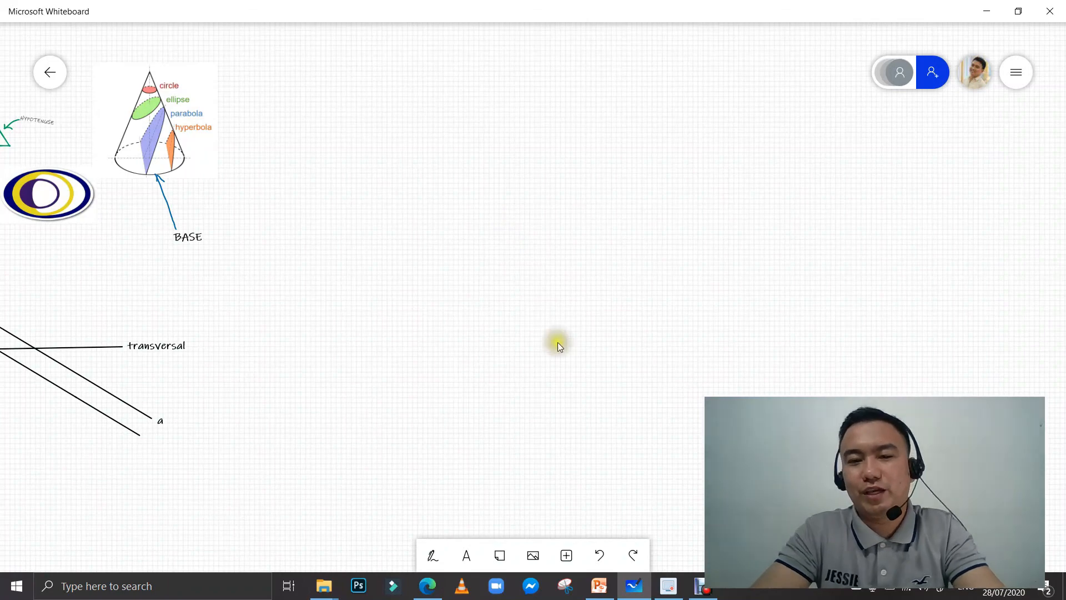
Examine the whiteboard templates offered for insertion, including Project Planning, Problem Solving, KWL and Weekly Planner, and close the list
left_click(570, 556)
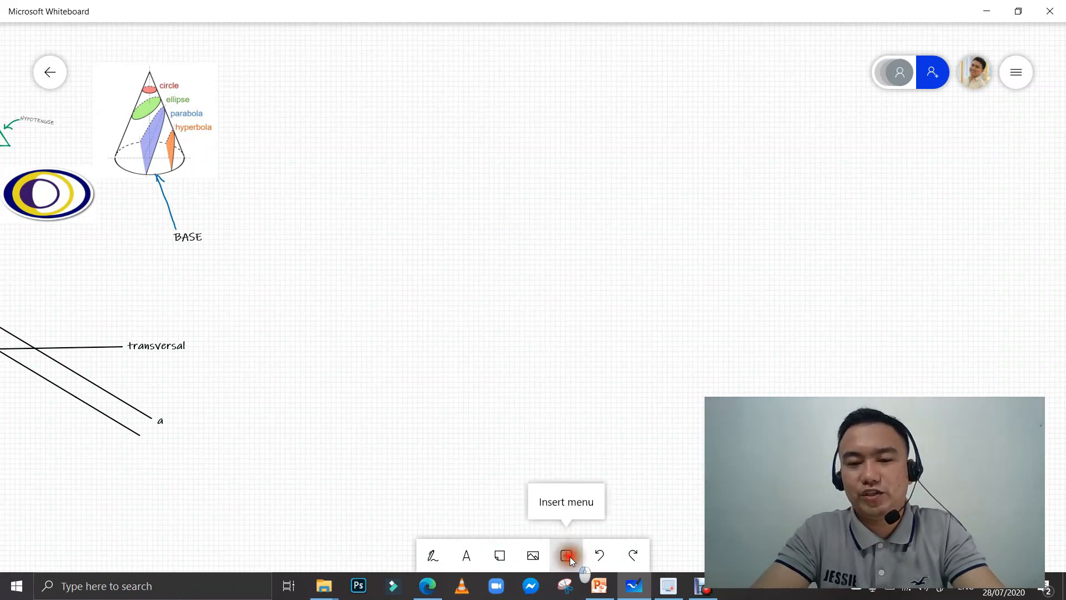
left_click(619, 425)
scroll(855, 280, "down", 2)
scroll(859, 282, "down", 5)
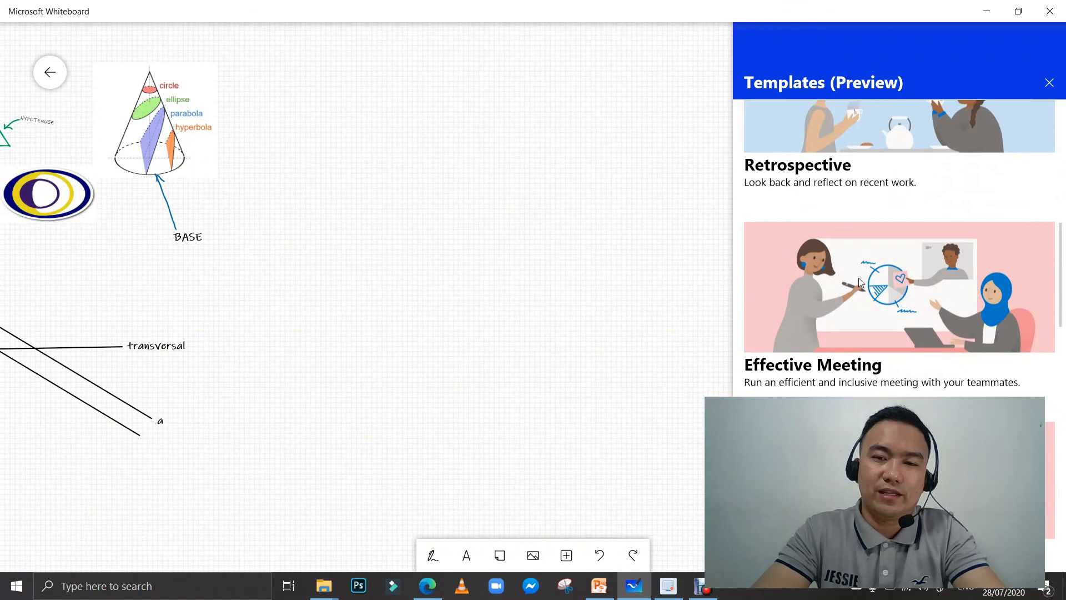
scroll(860, 283, "down", 6)
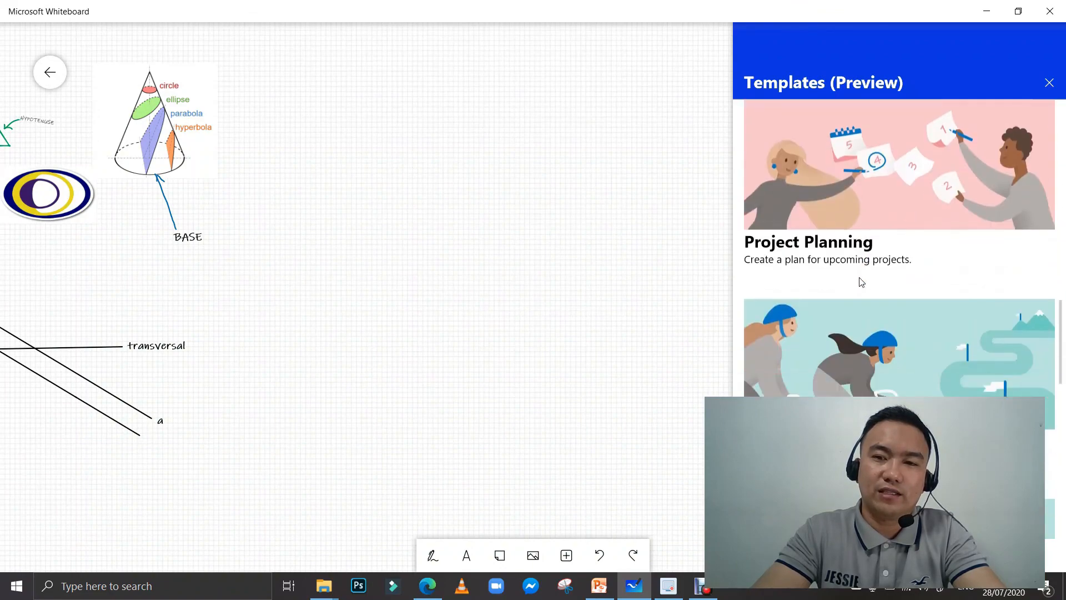
scroll(859, 282, "down", 4)
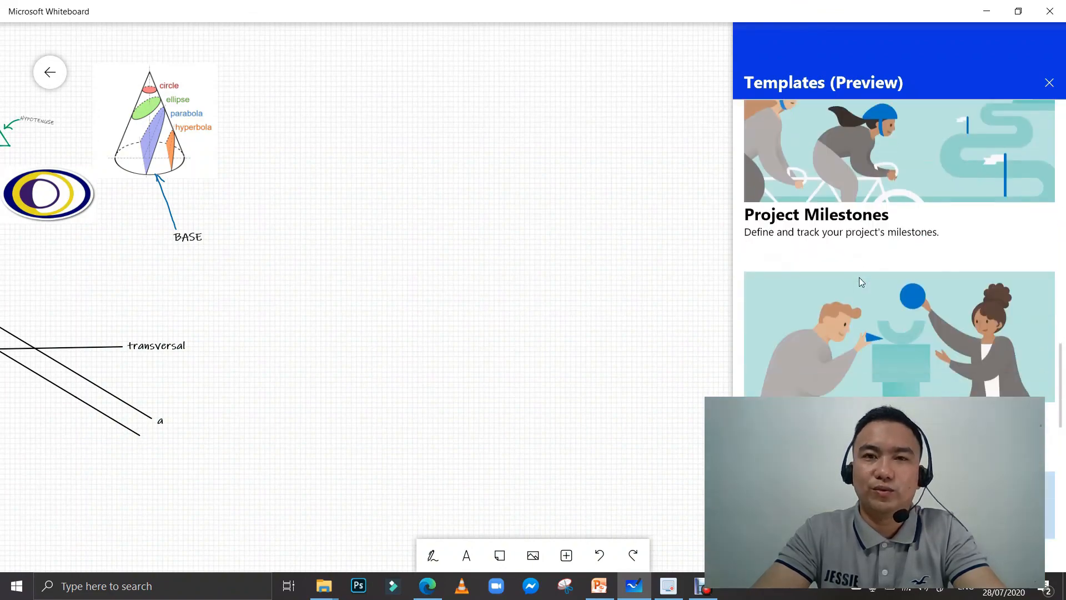
scroll(859, 282, "down", 4)
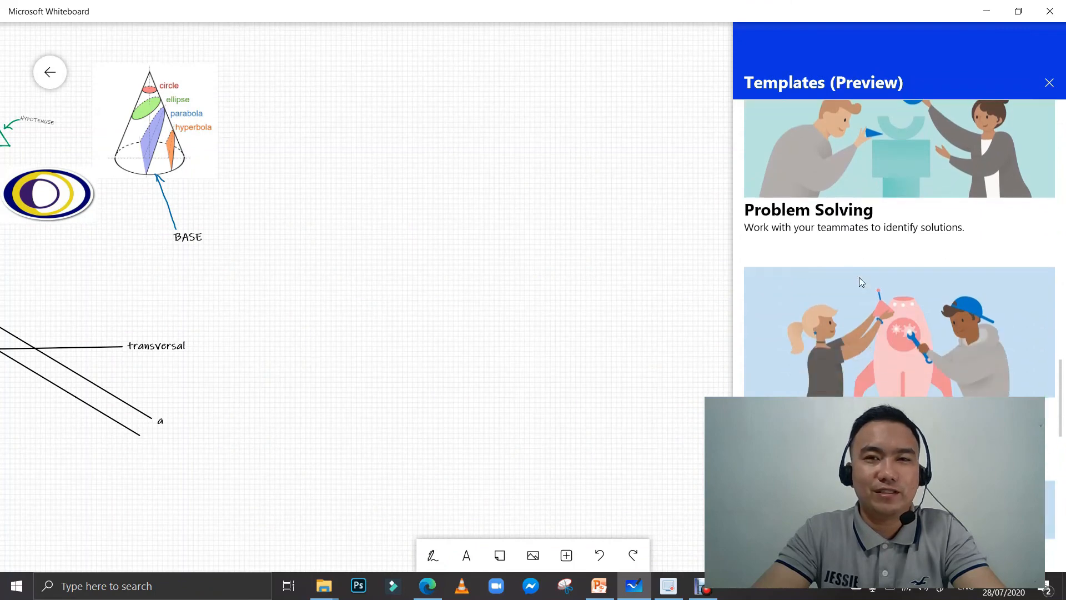
scroll(860, 281, "down", 5)
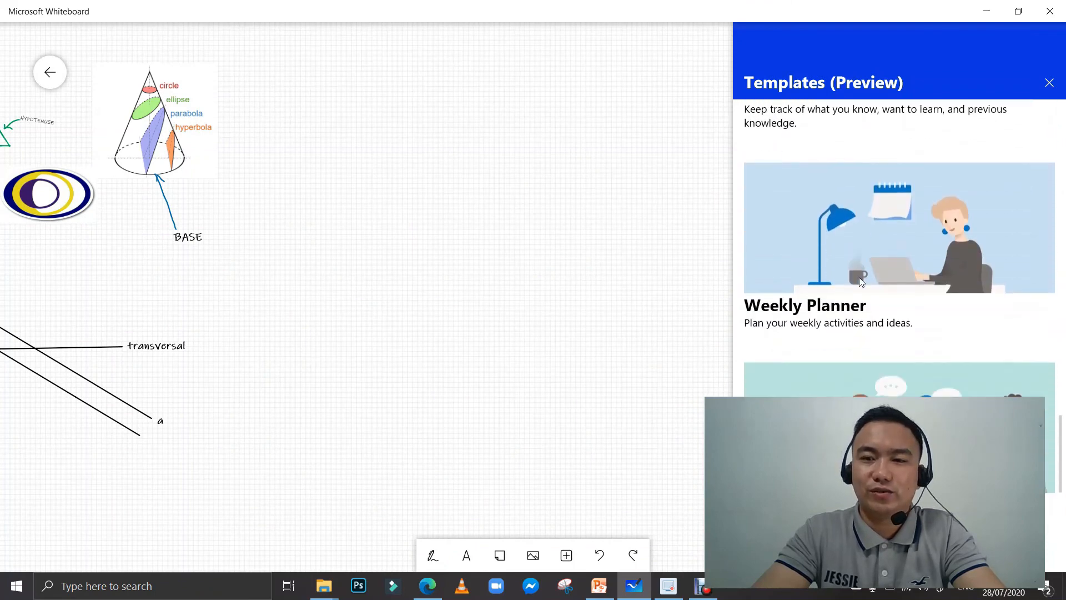
scroll(860, 280, "down", 2)
scroll(860, 282, "up", 1)
scroll(860, 282, "down", 1)
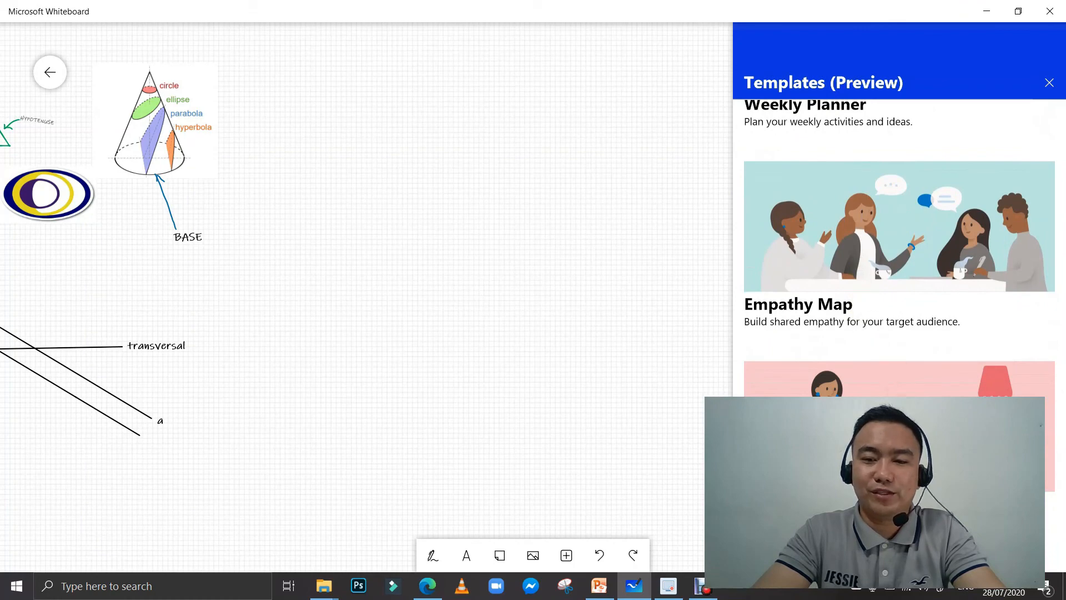
scroll(853, 230, "up", 2)
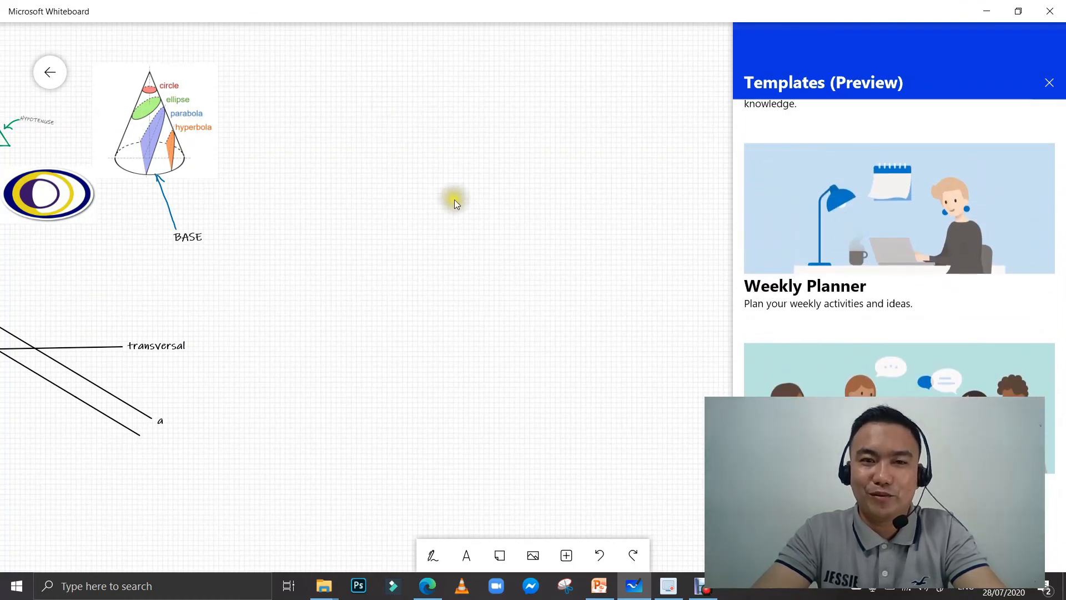
scroll(784, 283, "up", 2)
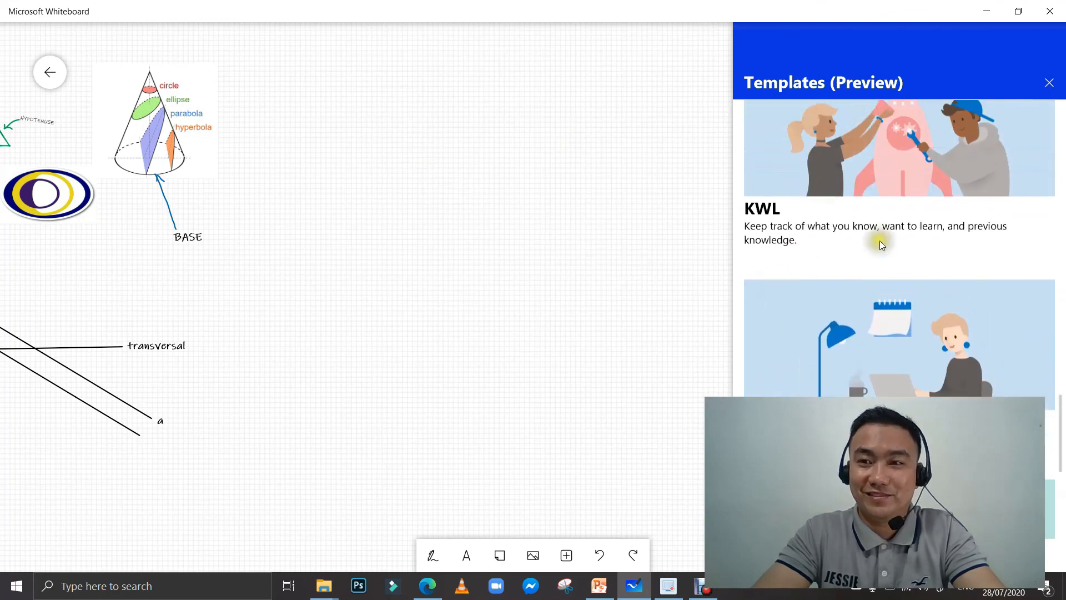
left_click(1050, 84)
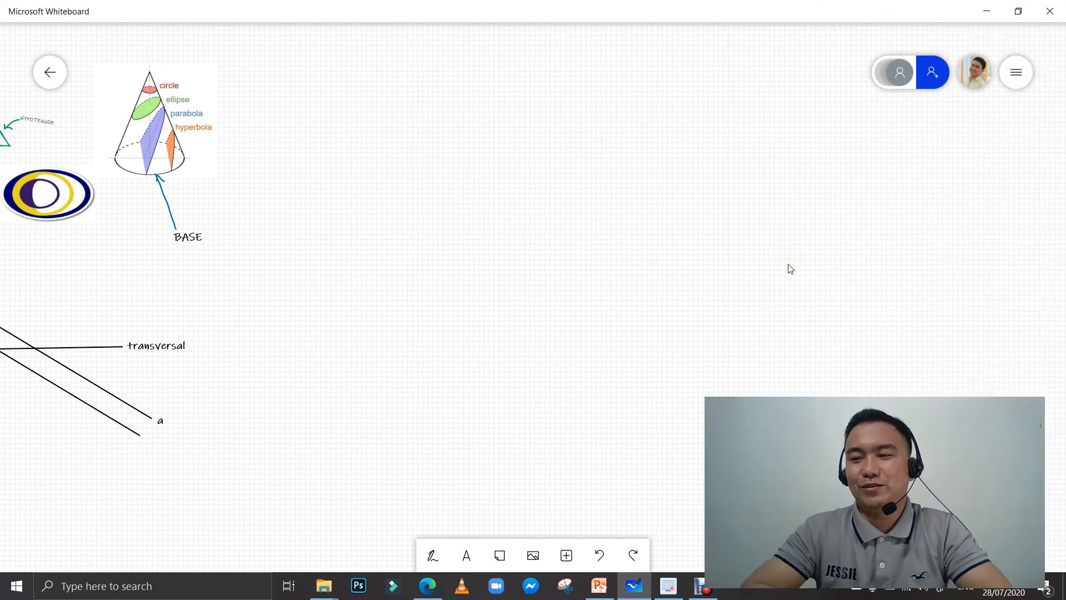